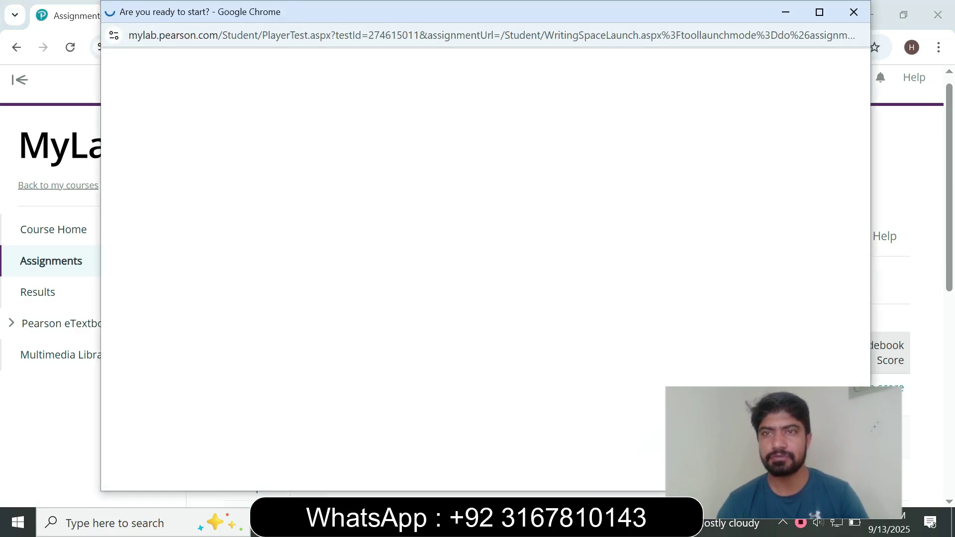
# Step: Continue into the Excel Chapter 2 Mid-Level 1 - Payroll assignment and download all starting files
pyautogui.moveTo(694, 12)
pyautogui.mouseDown()
pyautogui.moveTo(737, 54)
pyautogui.moveTo(691, 12)
pyautogui.mouseUp()
pyautogui.moveTo(783, 453); pyautogui.dragTo(718, 113)
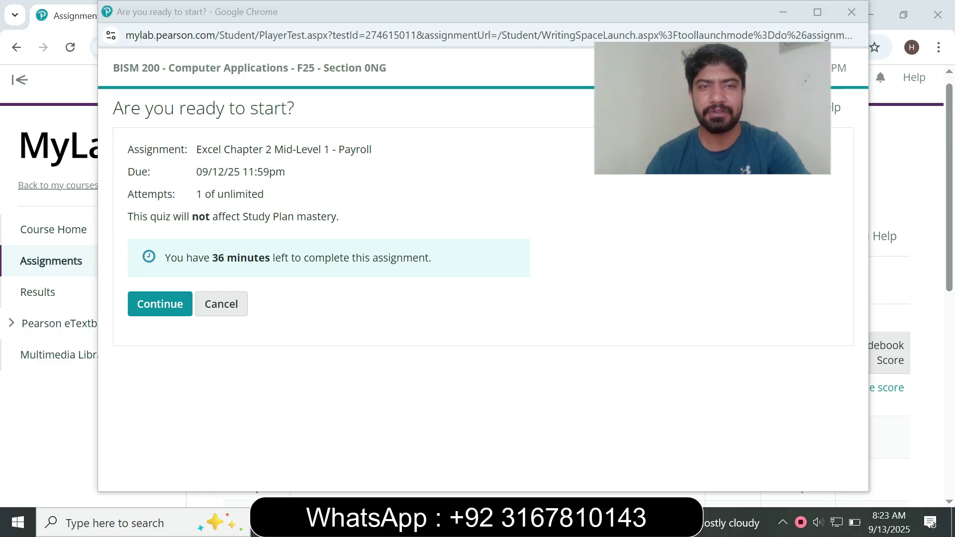
pyautogui.click(159, 304)
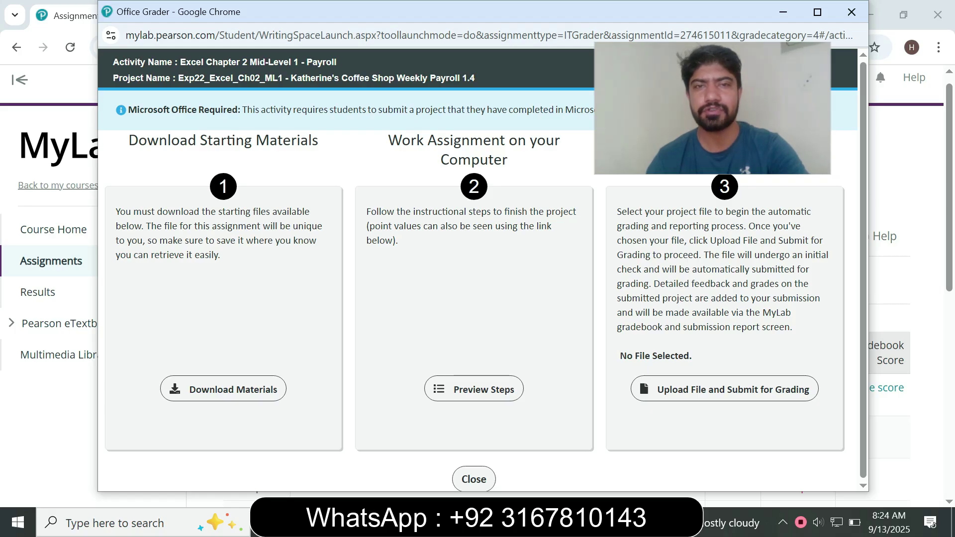
pyautogui.click(223, 388)
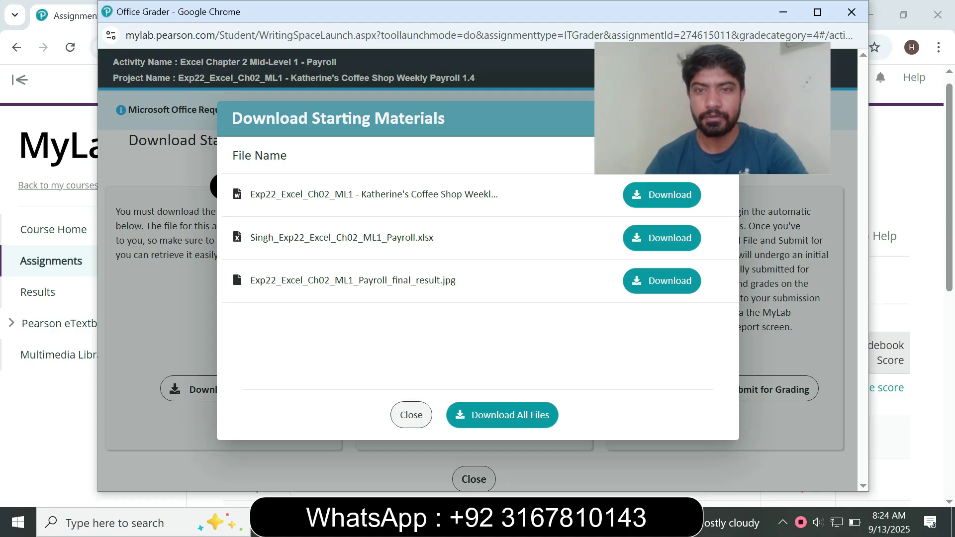
pyautogui.click(502, 414)
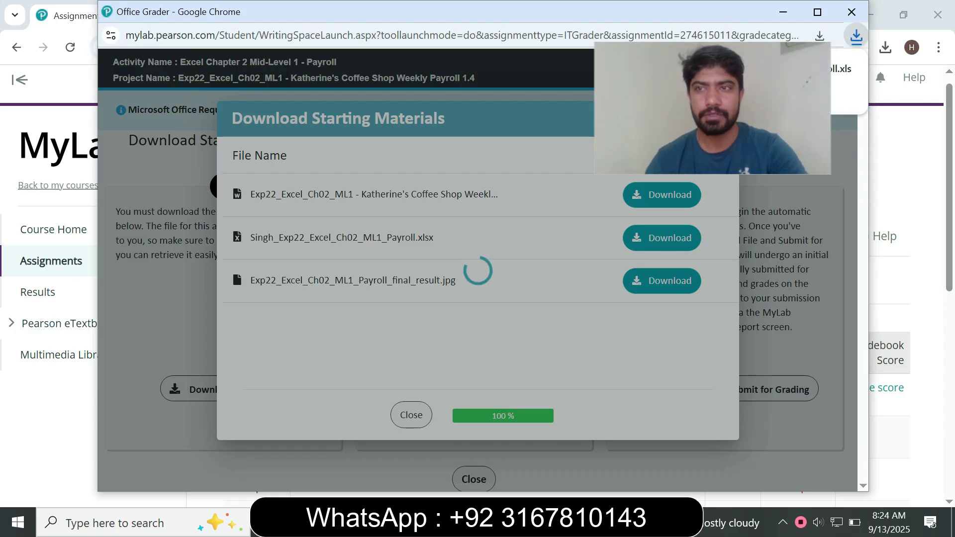
# Step: Open the Downloads folder in File Explorer and open the Katherine's Coffee Shop Weekly Payroll instructions document
pyautogui.press('super+e')
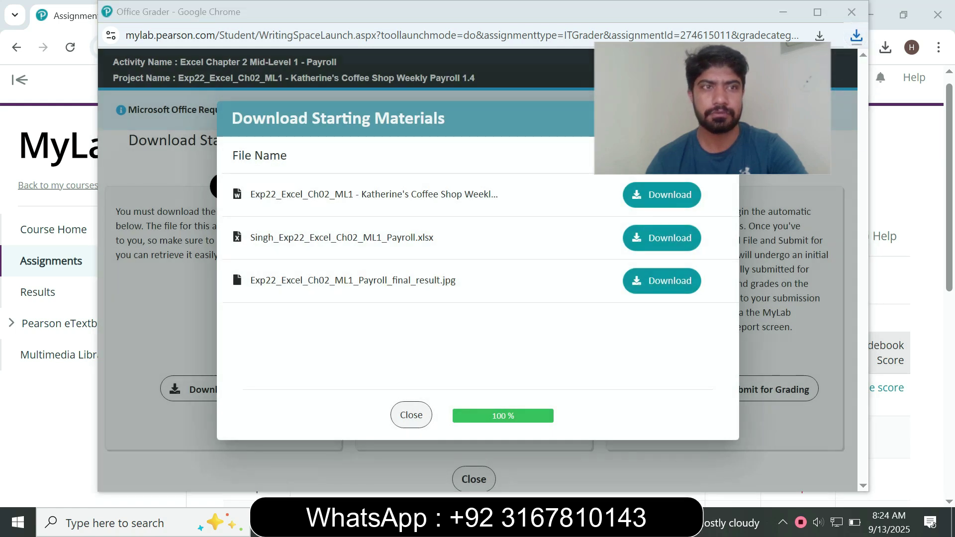
pyautogui.click(60, 117)
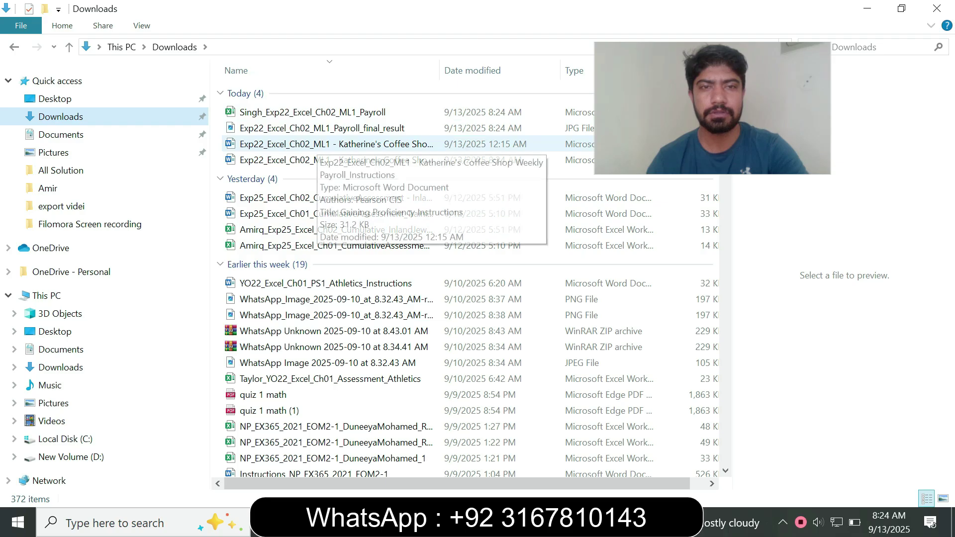
pyautogui.click(316, 144)
pyautogui.doubleClick(318, 144)
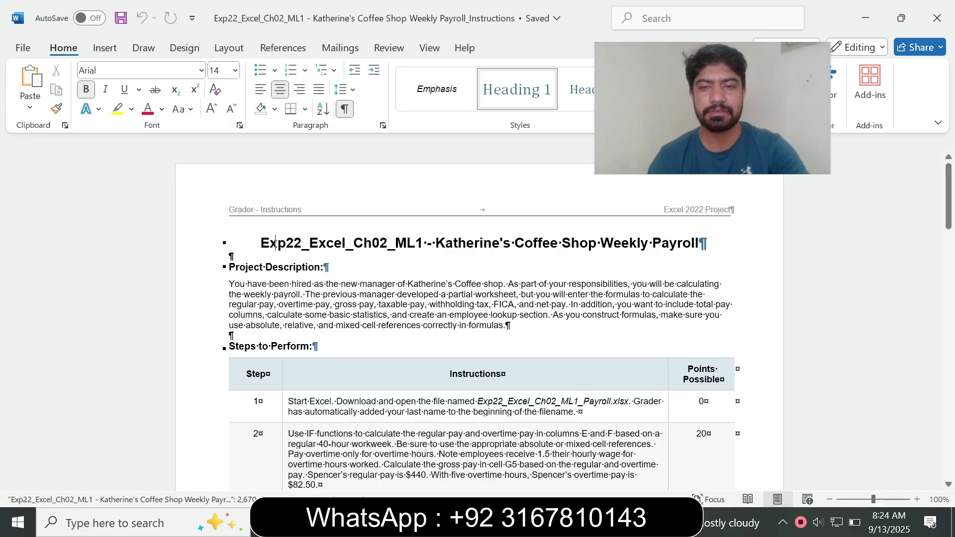
# Step: Open the downloaded Exp22_Excel_Ch02_ML1_Payroll workbook in Excel and enable editing
pyautogui.click(318, 523)
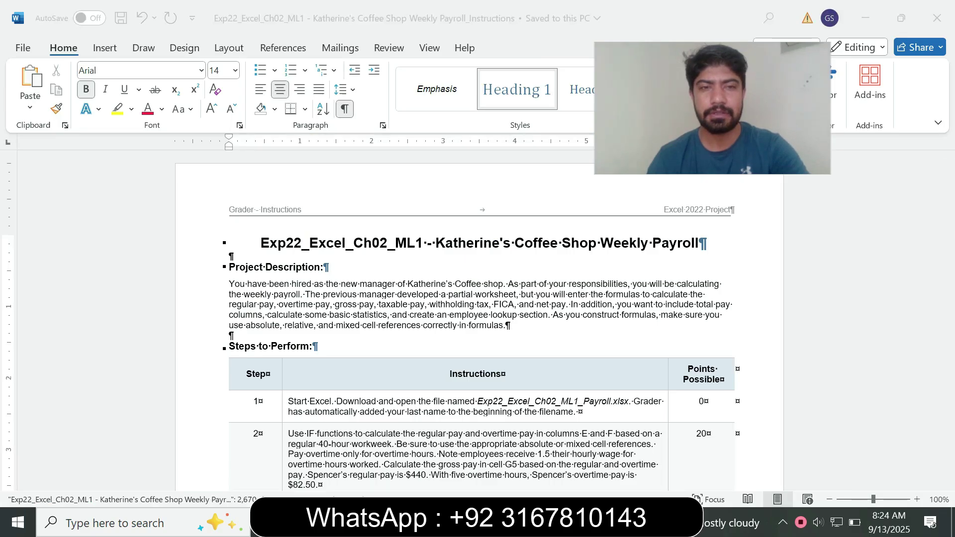
pyautogui.click(313, 112)
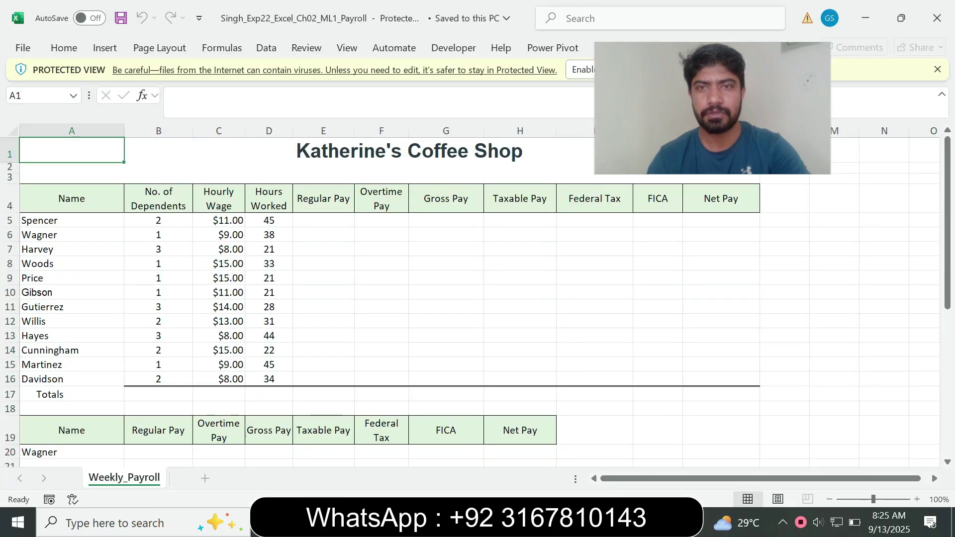
pyautogui.click(580, 70)
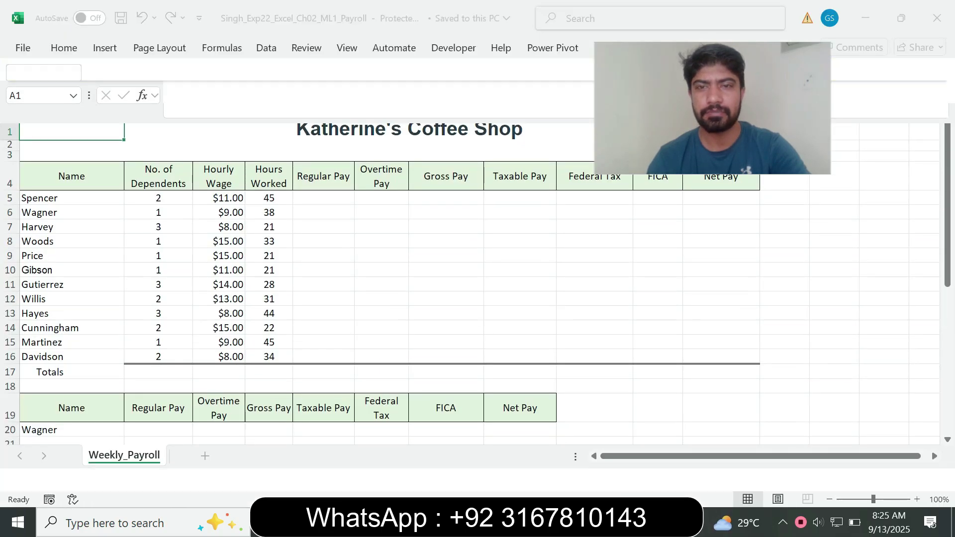
# Step: Switch to the Word instructions document and review its title, project description and steps table
pyautogui.hotkey('alt', 'Tab')
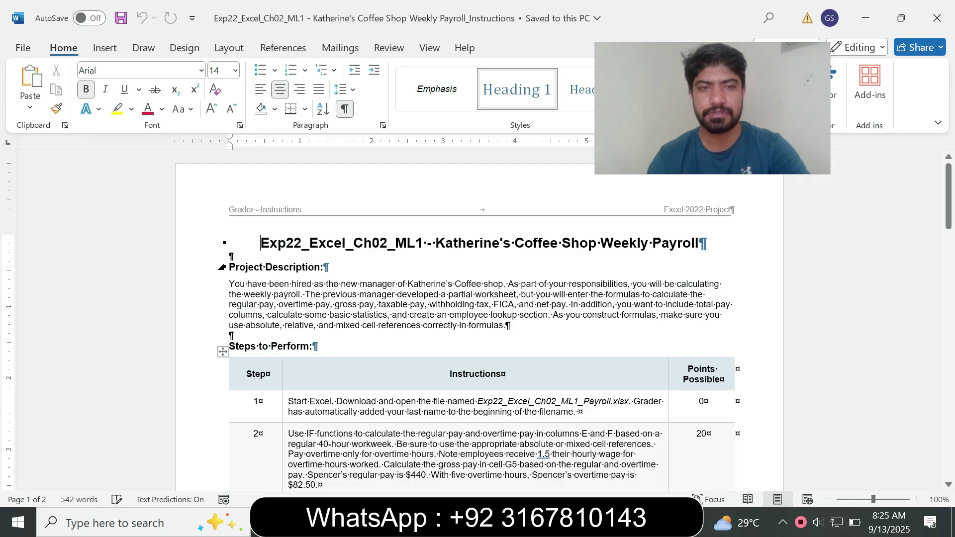
pyautogui.moveTo(260, 242); pyautogui.dragTo(706, 243)
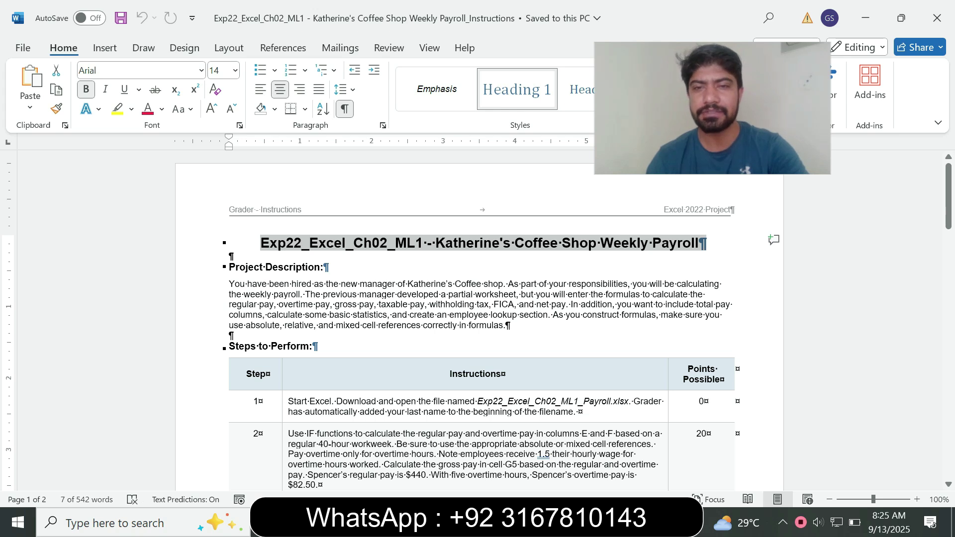
pyautogui.click(230, 256)
pyautogui.moveTo(948, 199); pyautogui.dragTo(949, 222)
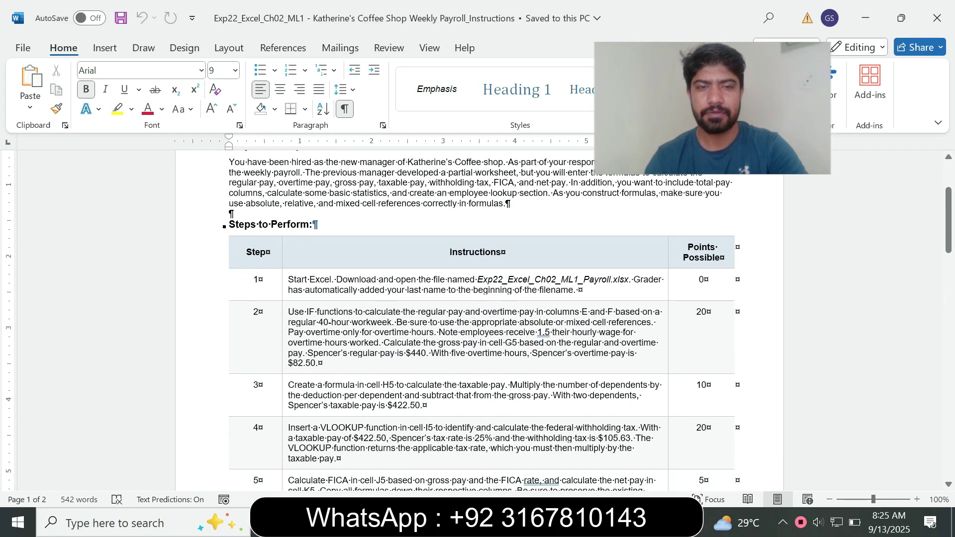
# Step: Highlight the step 1 instruction text in yellow
pyautogui.click(285, 290)
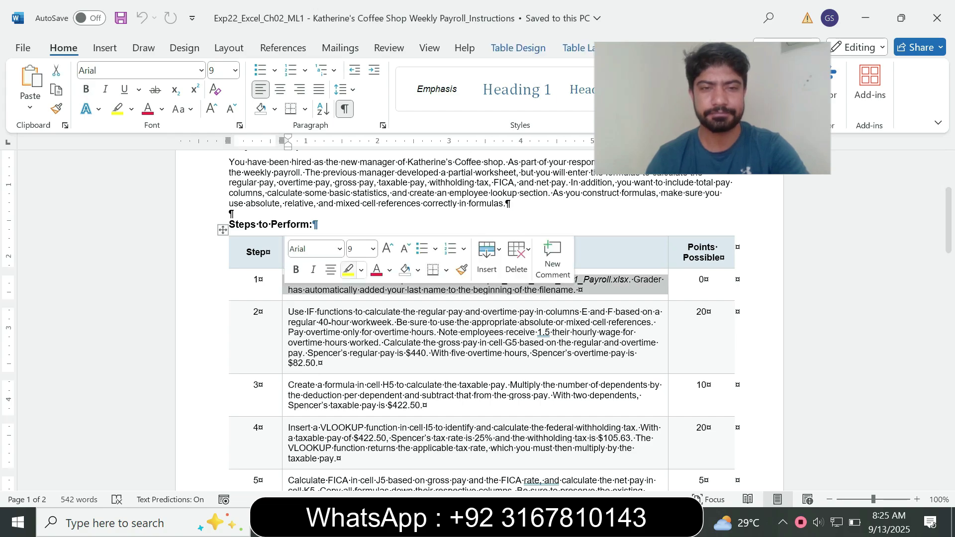
pyautogui.click(348, 270)
pyautogui.click(342, 322)
pyautogui.moveTo(288, 280); pyautogui.dragTo(577, 290)
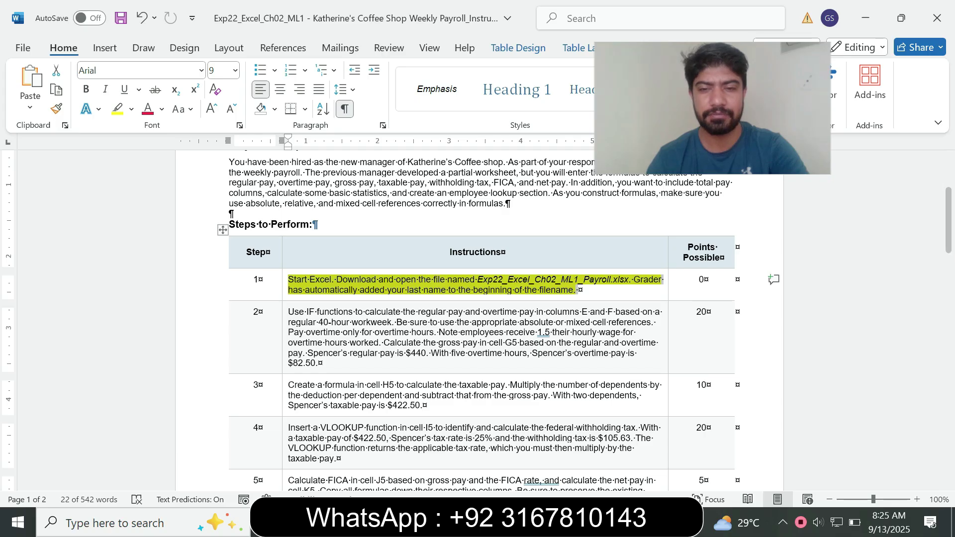
# Step: Check the payroll workbook in Excel, return to the Word instructions and remove the highlight from the step 1 text
pyautogui.hotkey('alt', 'Tab')
pyautogui.click(269, 387)
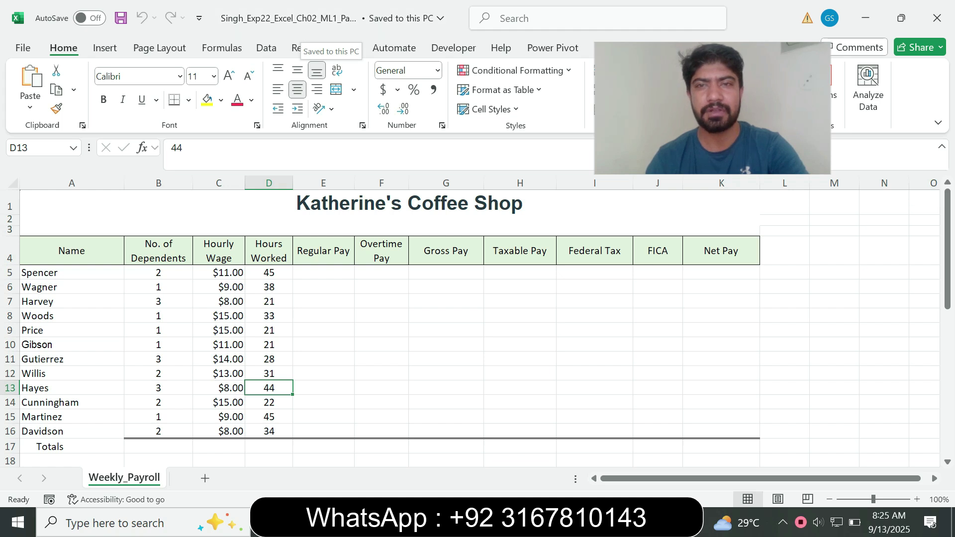
pyautogui.hotkey('alt', 'Tab')
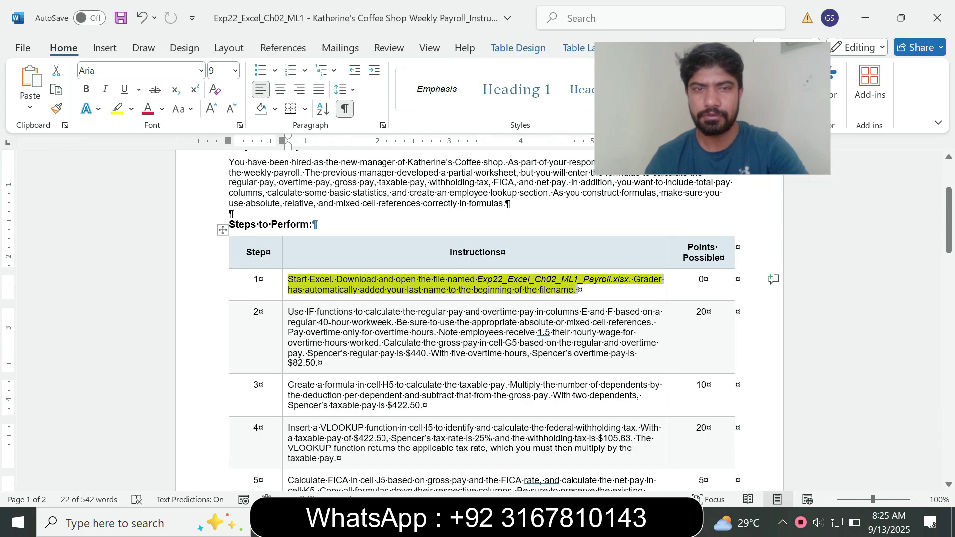
pyautogui.moveTo(576, 290); pyautogui.dragTo(587, 290)
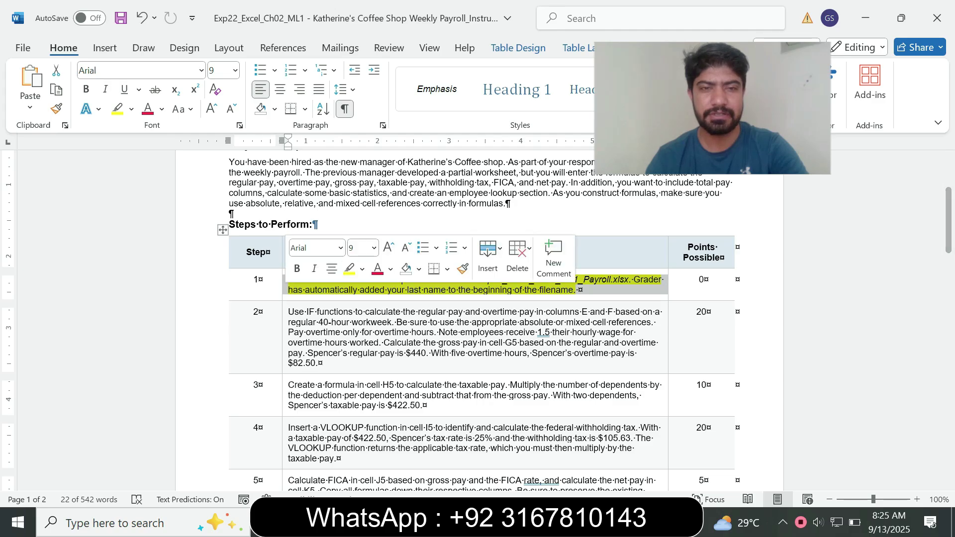
pyautogui.click(362, 269)
pyautogui.click(387, 389)
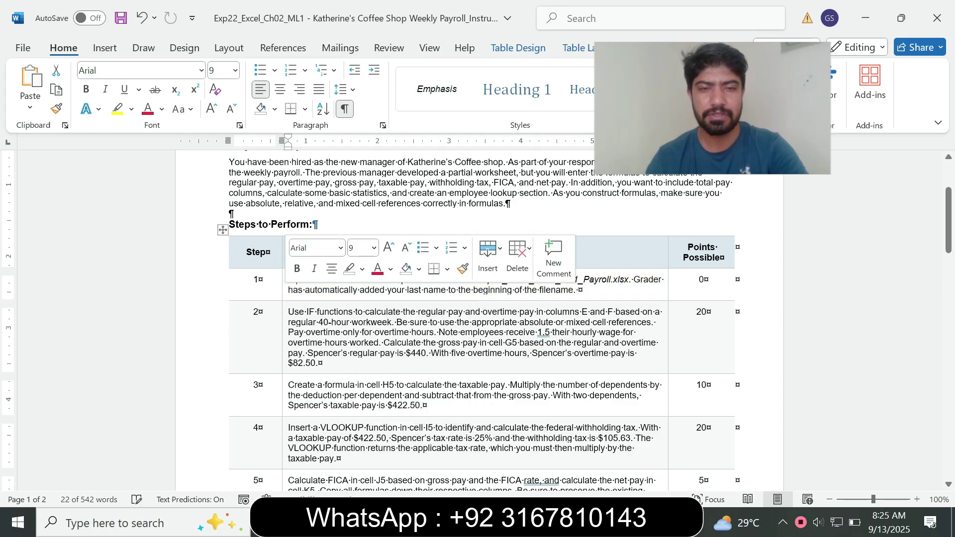
# Step: Set the step 2 instruction text to font size 14 and highlight it in turquoise
pyautogui.click(285, 333)
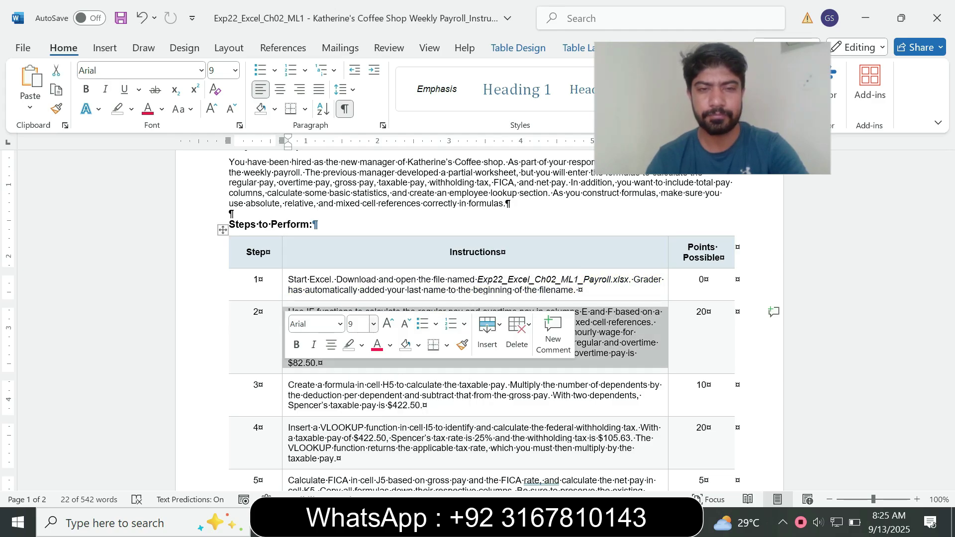
pyautogui.click(373, 324)
pyautogui.click(360, 121)
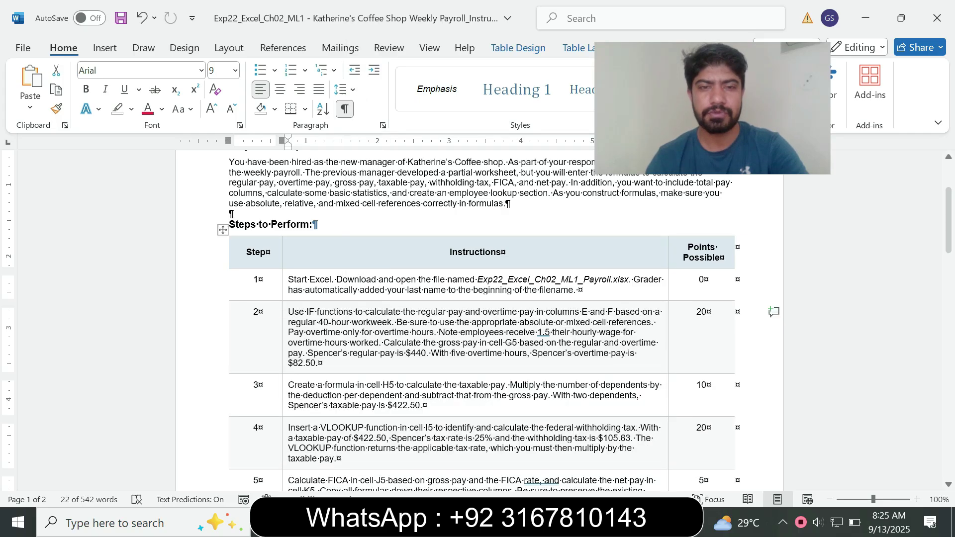
pyautogui.click(131, 109)
pyautogui.click(166, 161)
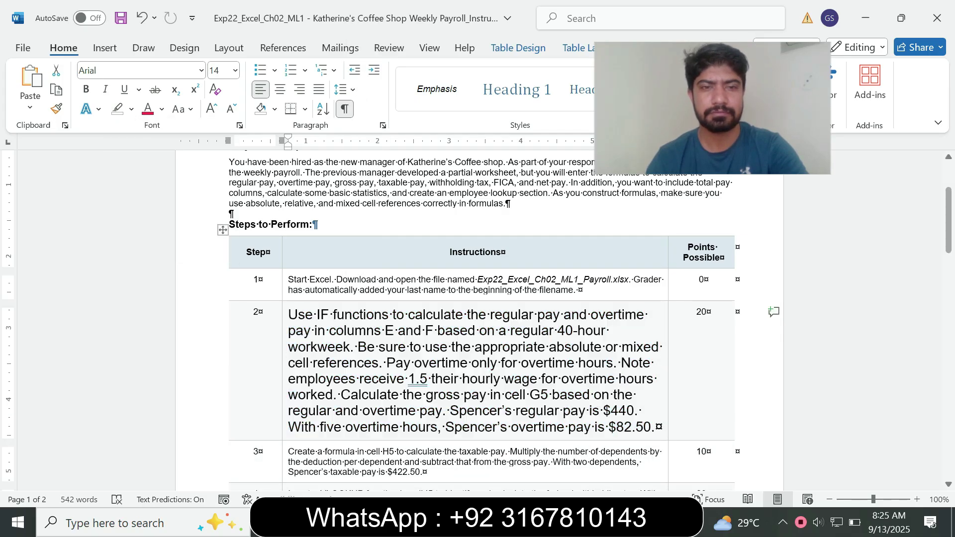
# Step: Read the step 2 instruction on regular, overtime and gross pay, noting the target columns and the overtime rate
pyautogui.scroll(-1, 477, 319)
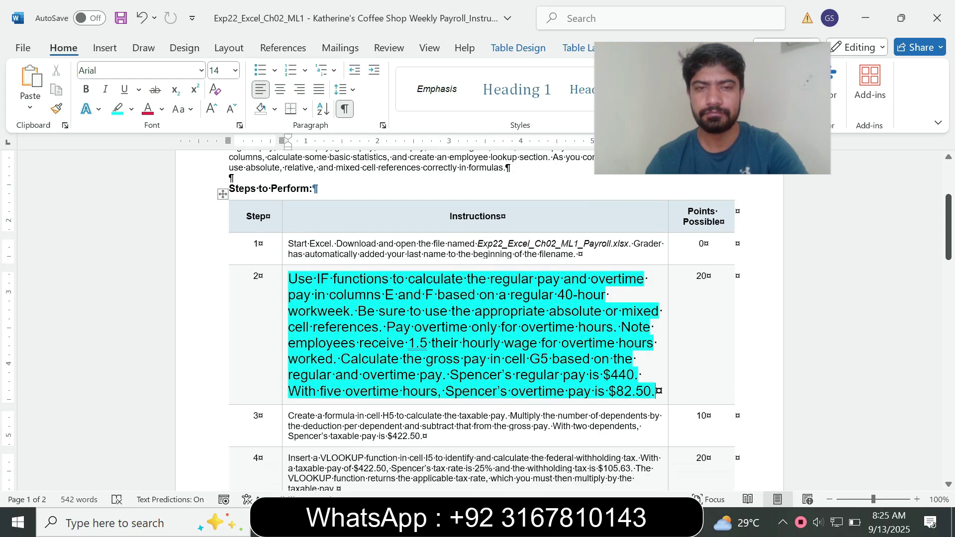
pyautogui.moveTo(289, 278); pyautogui.dragTo(649, 391)
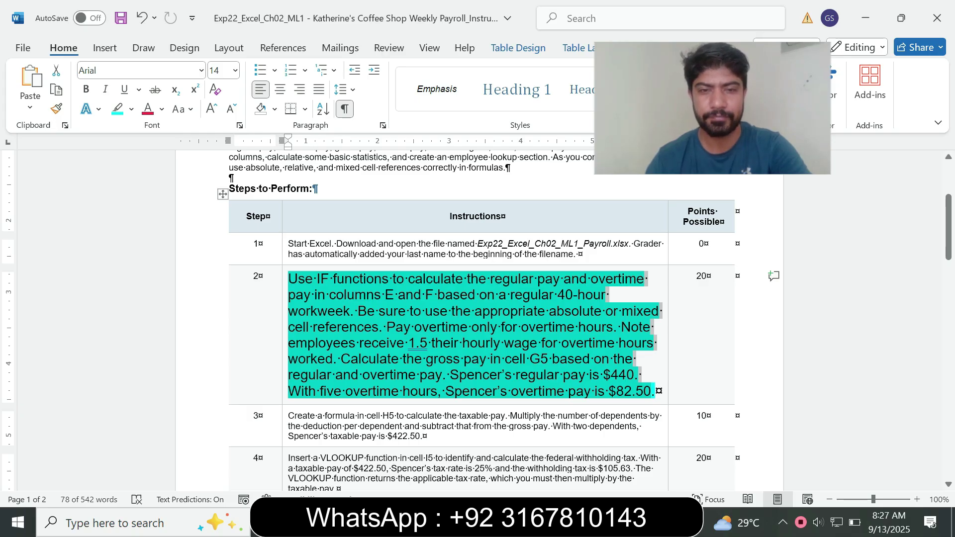
pyautogui.click(374, 295)
pyautogui.moveTo(328, 295); pyautogui.dragTo(478, 294)
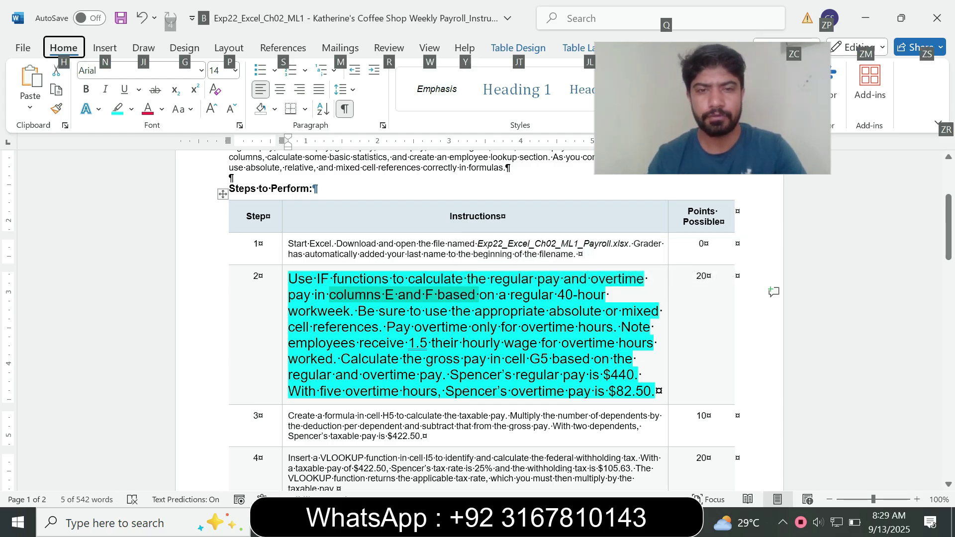
pyautogui.click(502, 374)
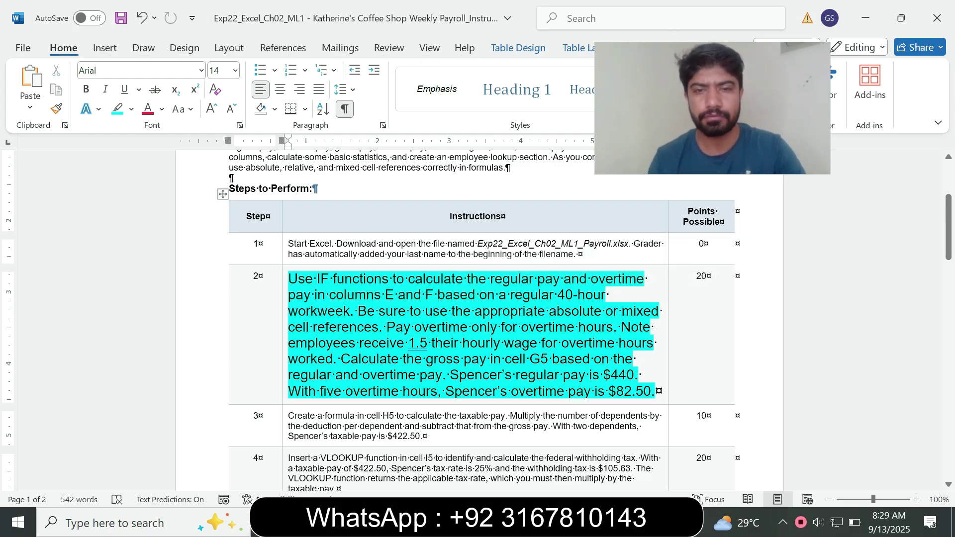
pyautogui.moveTo(288, 342); pyautogui.dragTo(408, 343)
pyautogui.click(442, 343)
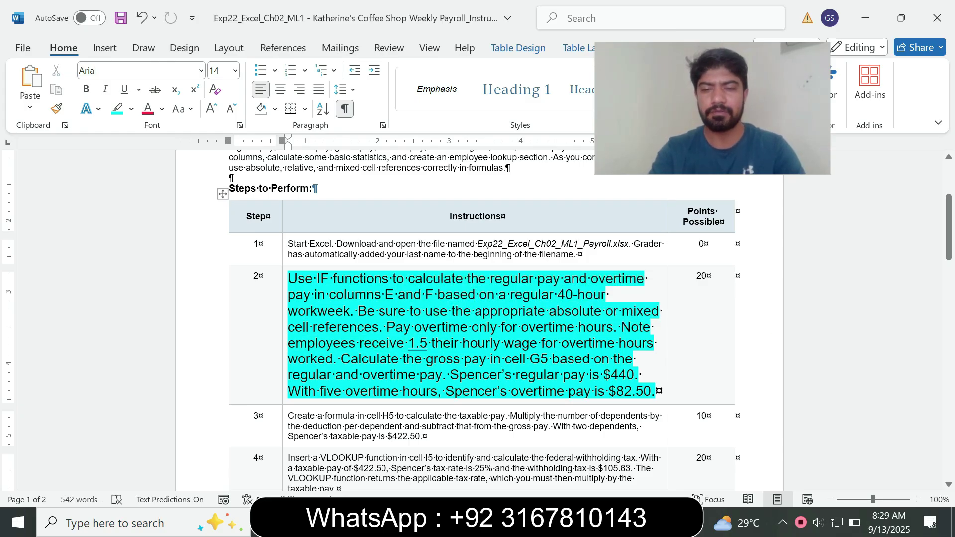
pyautogui.press('alt')
pyautogui.press('alt')
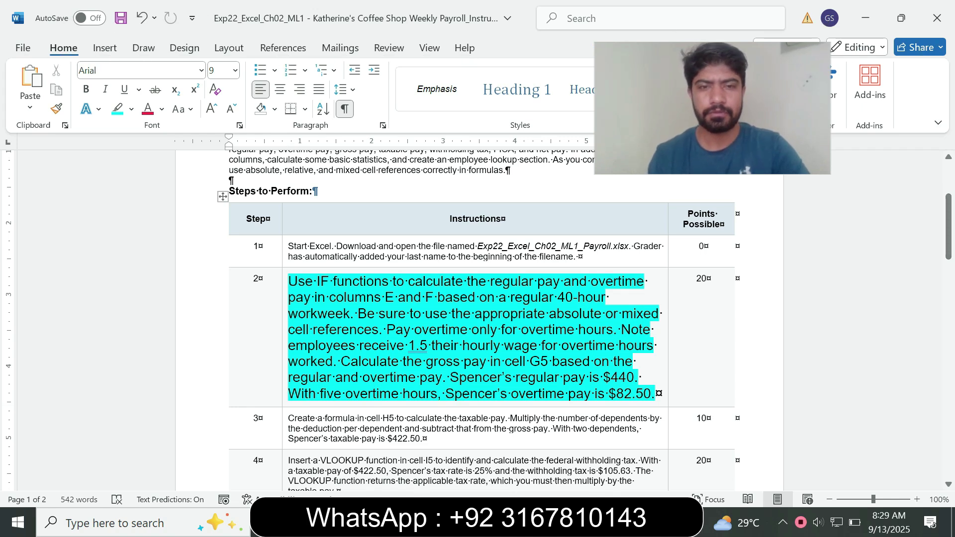
# Step: Switch to the Excel payroll workbook and enter =IF(D5<=$B$24,D5,$B$24)*C5 in cell E5 for Spencer's regular pay
pyautogui.hotkey('alt', 'Tab')
pyautogui.click(324, 273)
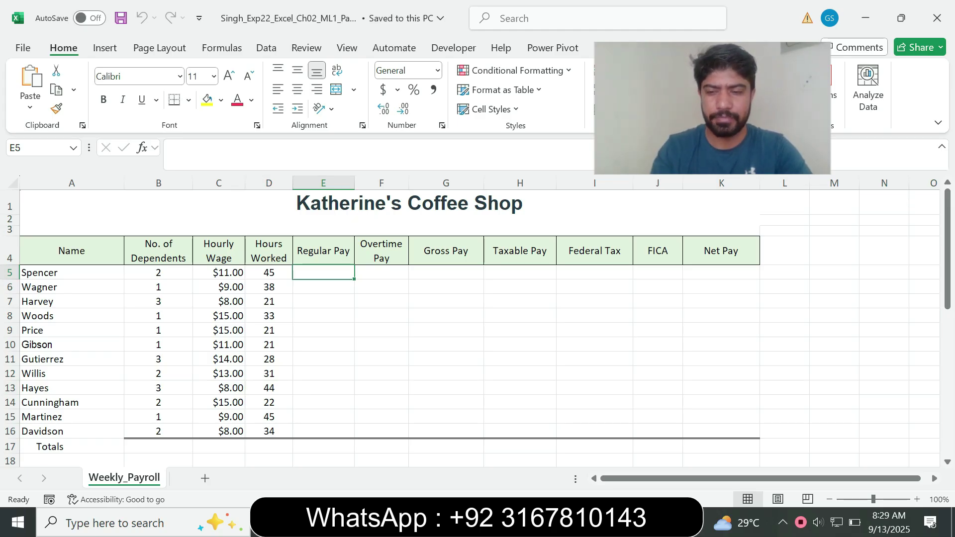
pyautogui.write('=')
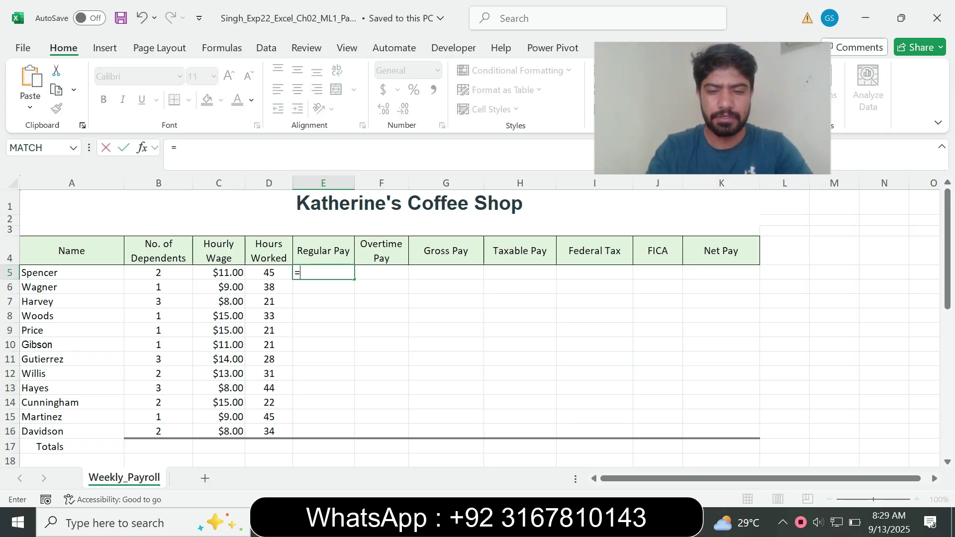
pyautogui.write('if')
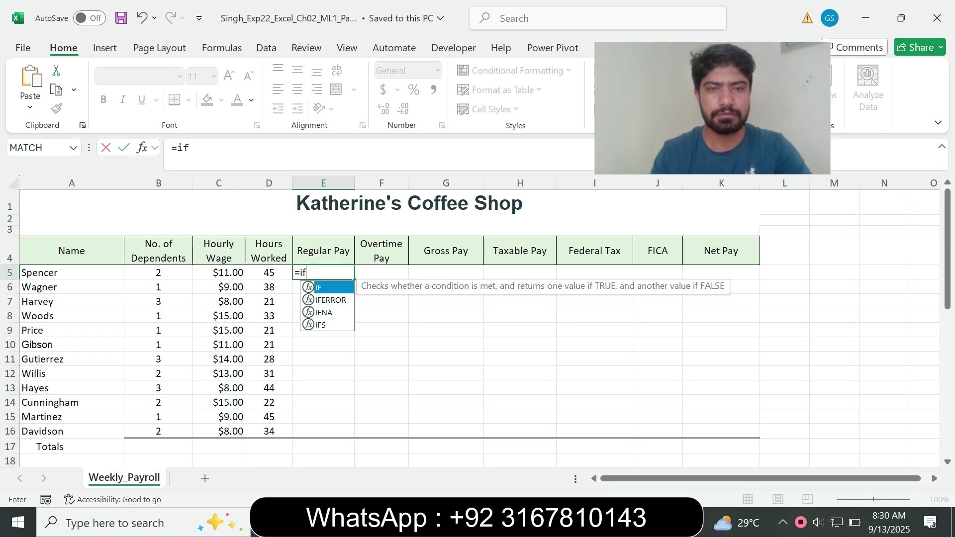
pyautogui.press('Tab')
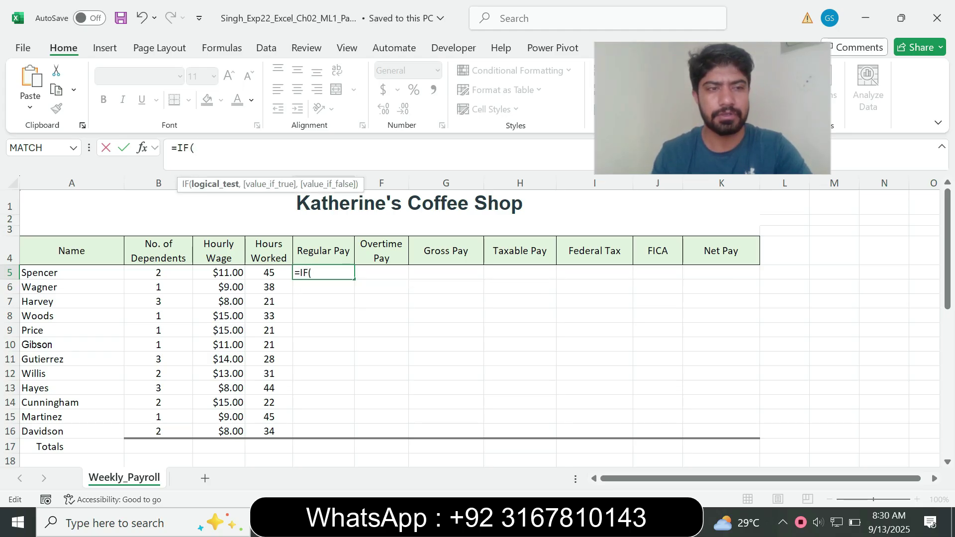
pyautogui.press('F2')
pyautogui.press('Left')
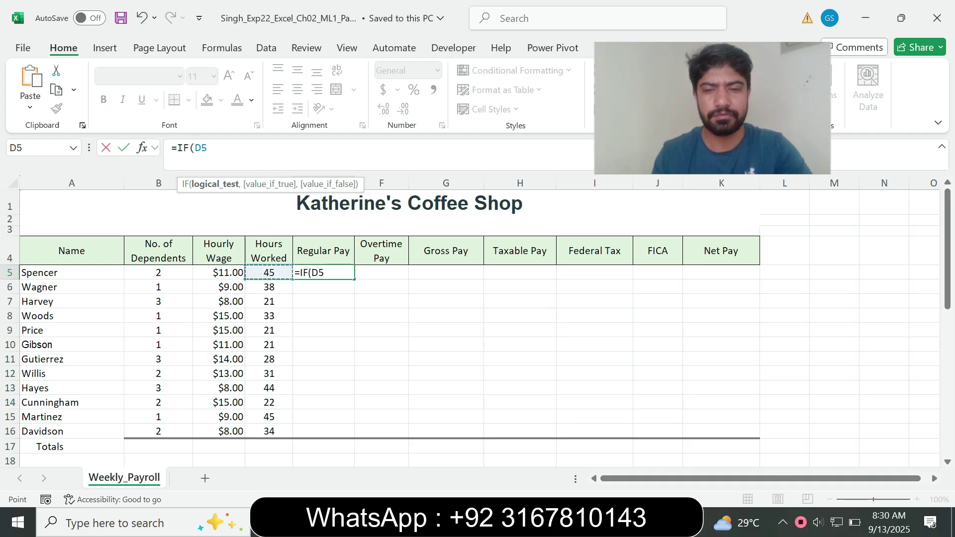
pyautogui.write('<')
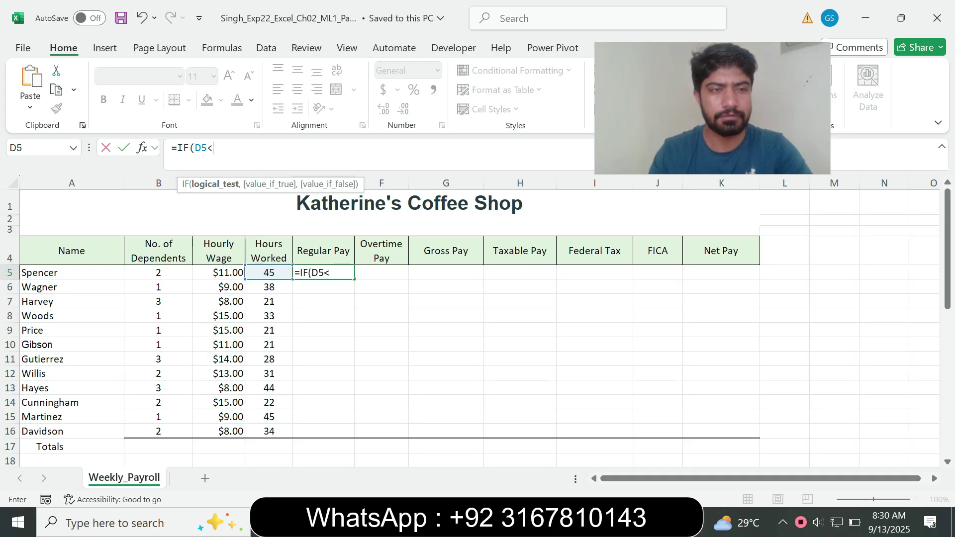
pyautogui.write('=')
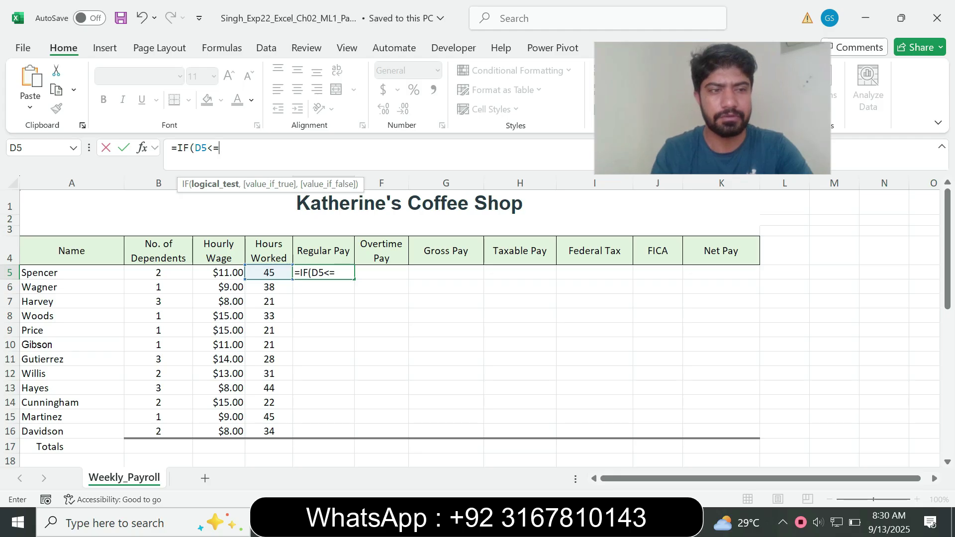
pyautogui.write('$B$24')
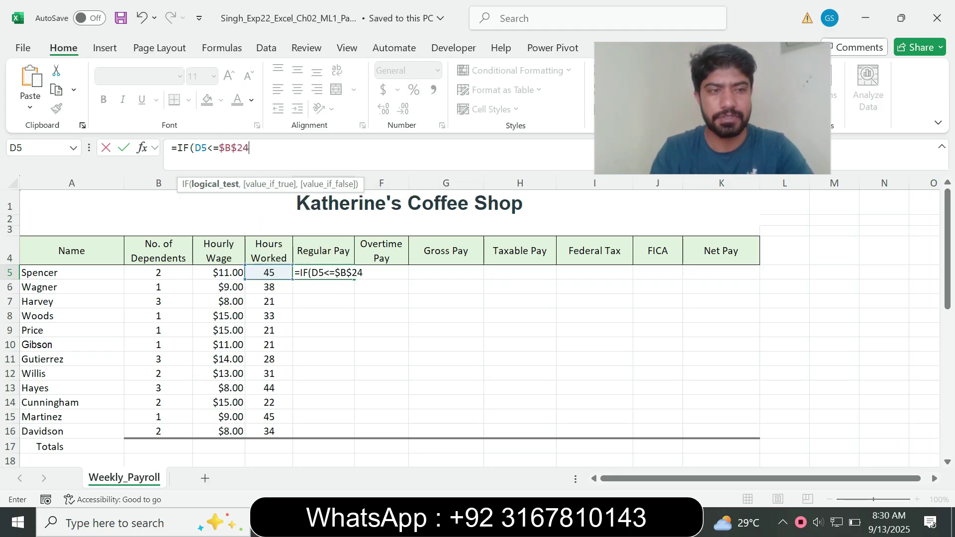
pyautogui.write(',')
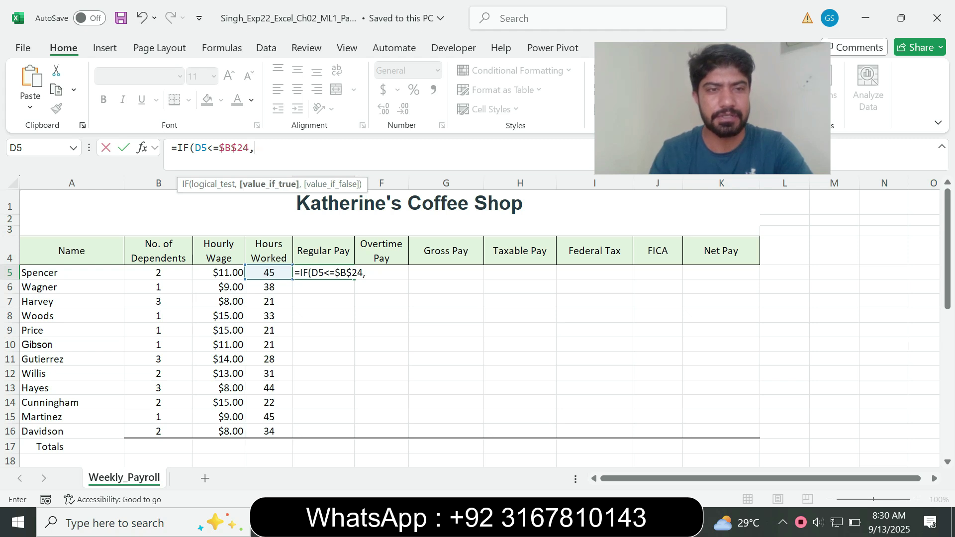
pyautogui.write('D5,')
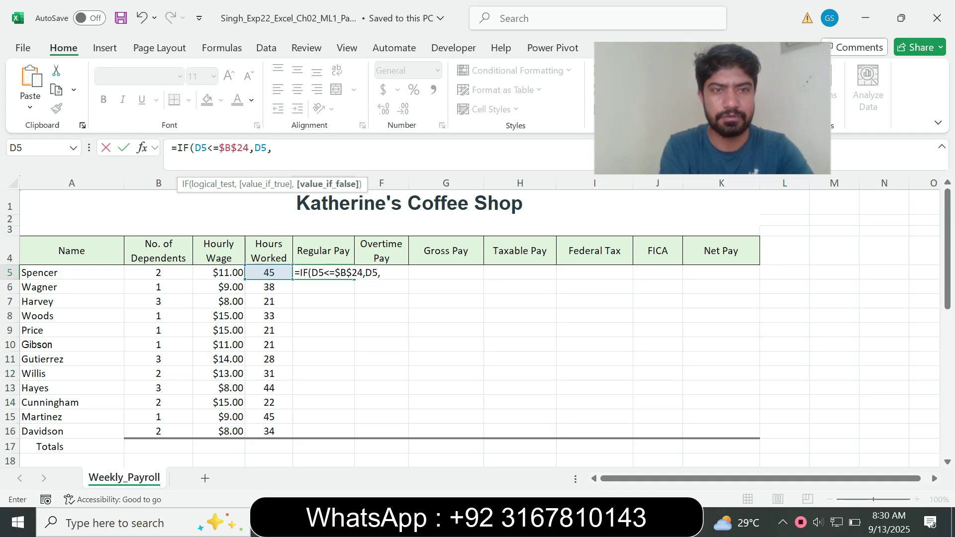
pyautogui.write('$B$24')
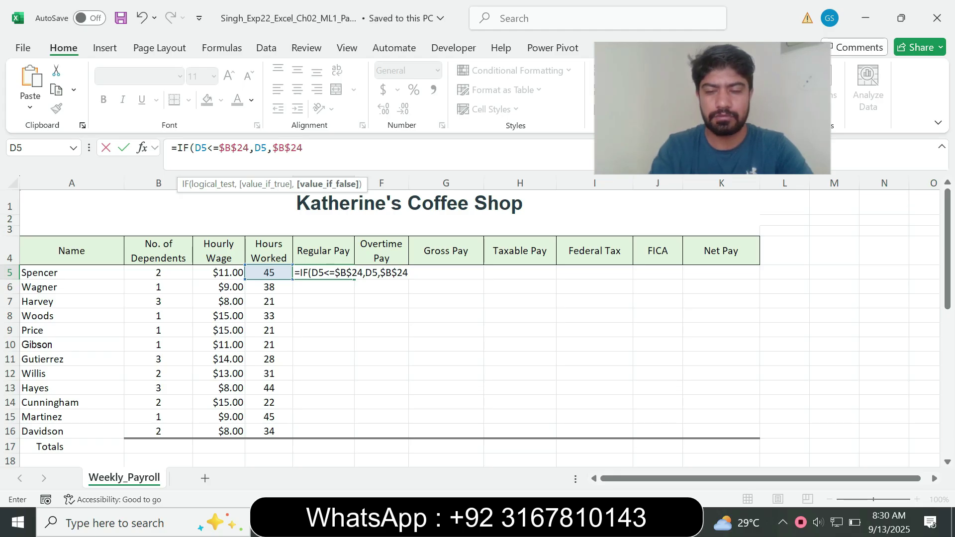
pyautogui.write(')*C5')
pyautogui.press('Return')
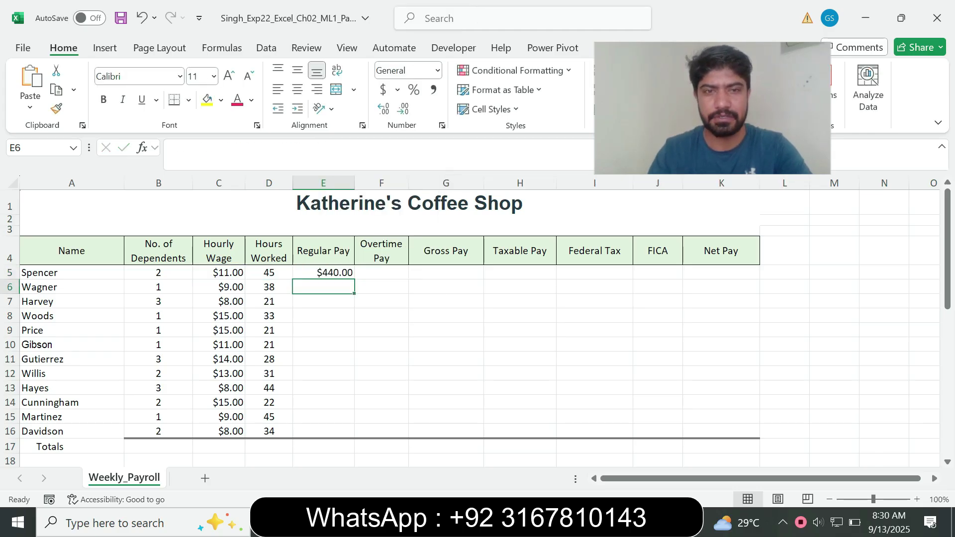
# Step: Recheck the step 2 instruction in Word, return to Excel and fill the E5 regular pay formula through E16 without formatting
pyautogui.click(323, 272)
pyautogui.hotkey('alt', 'Tab')
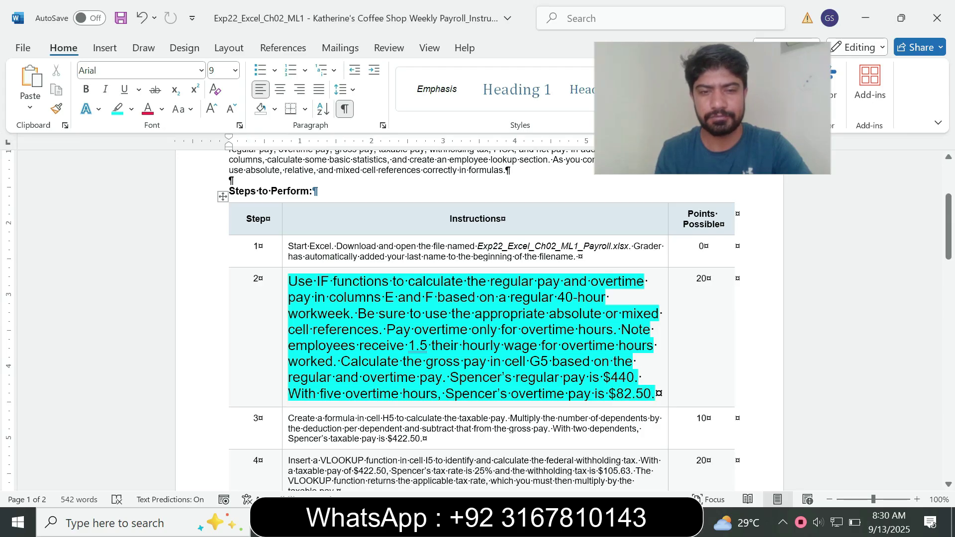
pyautogui.click(387, 345)
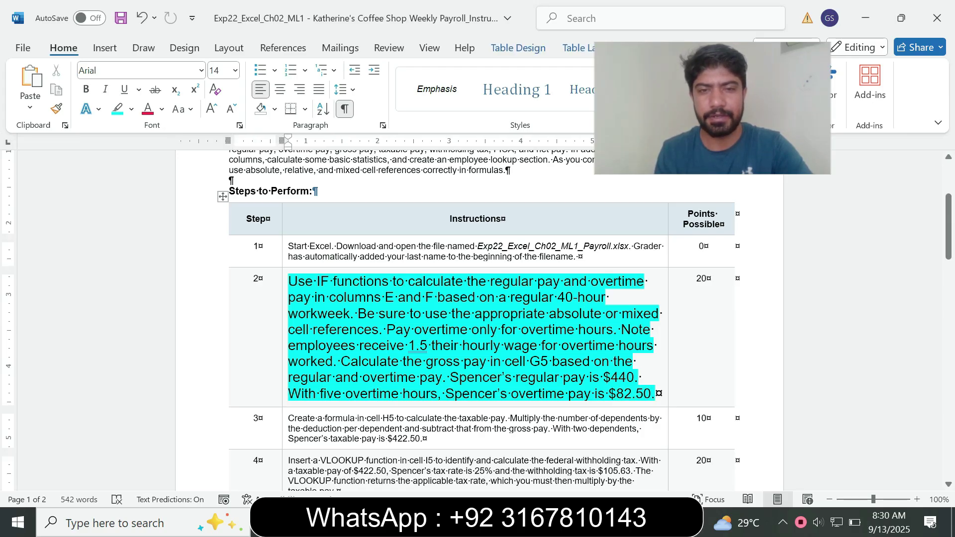
pyautogui.hotkey('alt', 'Tab')
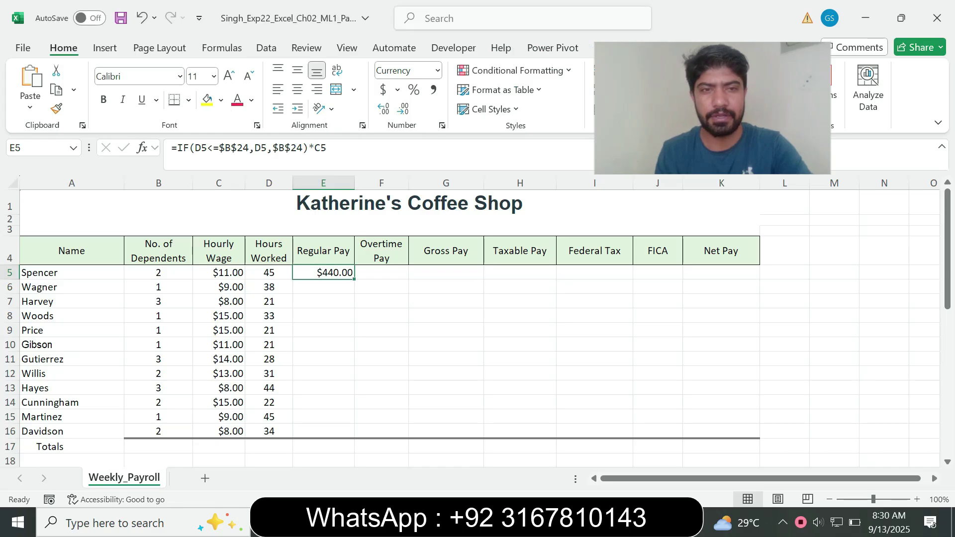
pyautogui.moveTo(355, 279); pyautogui.dragTo(354, 436)
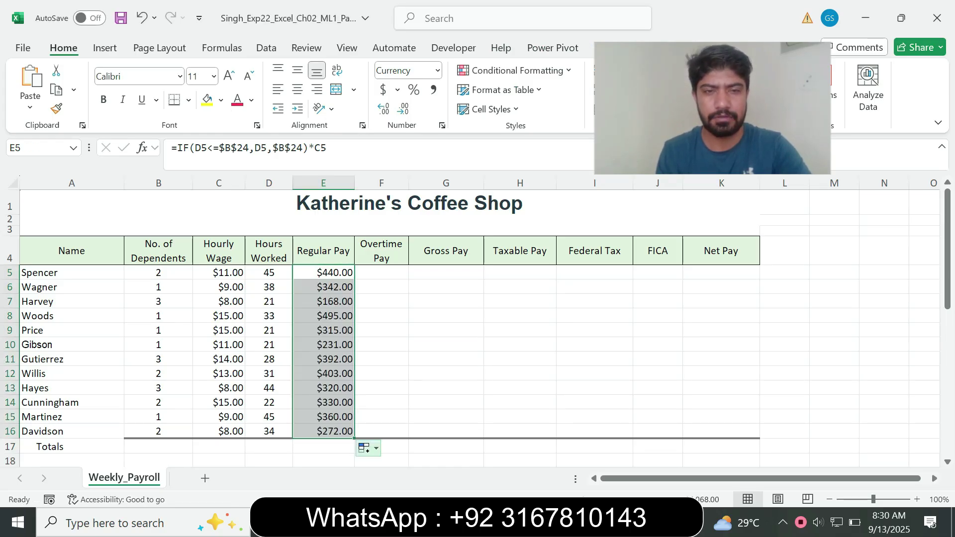
pyautogui.click(364, 448)
pyautogui.click(426, 412)
pyautogui.click(381, 316)
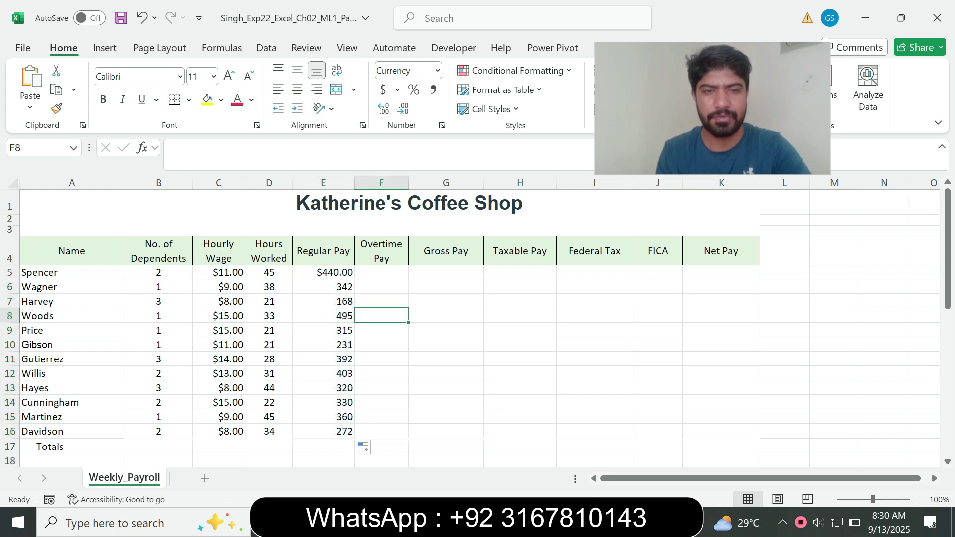
# Step: Recheck the step 2 instruction in Word, then in Excel enter the overtime pay formula =IF(D5>$B$24,(D5-$B$24)*C5*$B$25,0) in cell F5
pyautogui.click(381, 272)
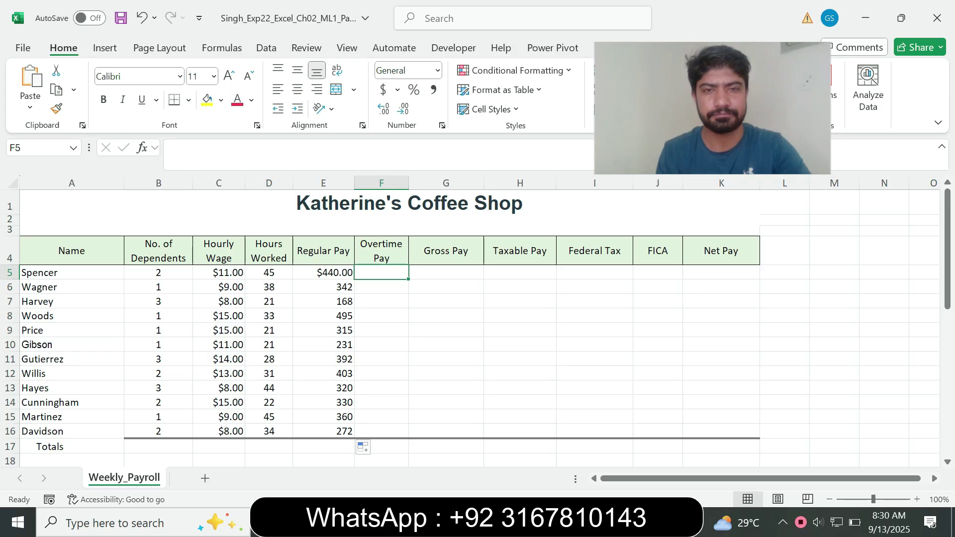
pyautogui.hotkey('alt', 'Tab')
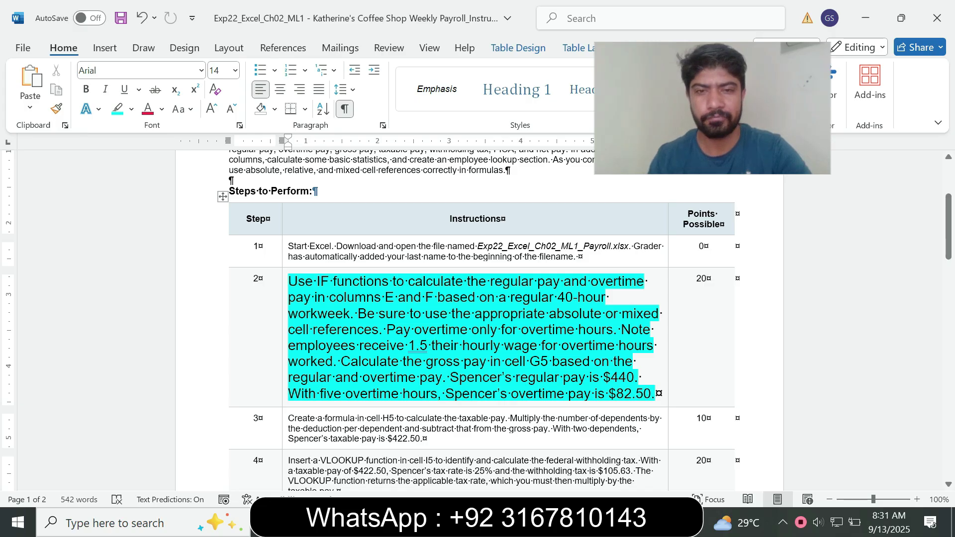
pyautogui.hotkey('alt', 'Tab')
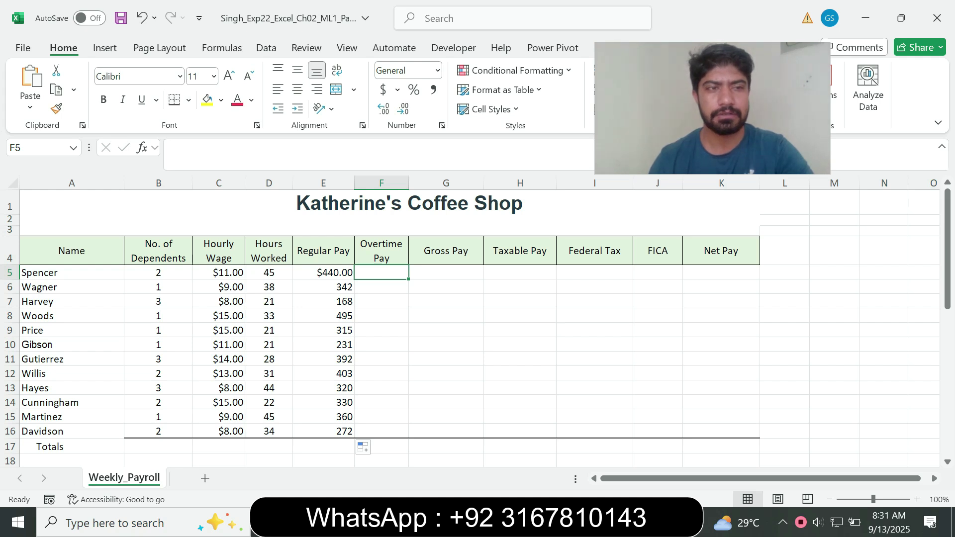
pyautogui.write('=')
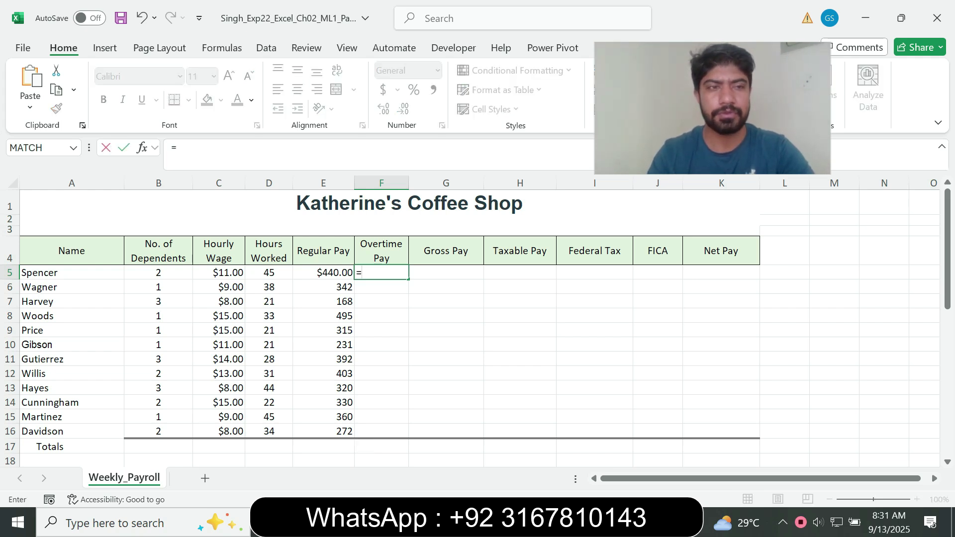
pyautogui.write('if')
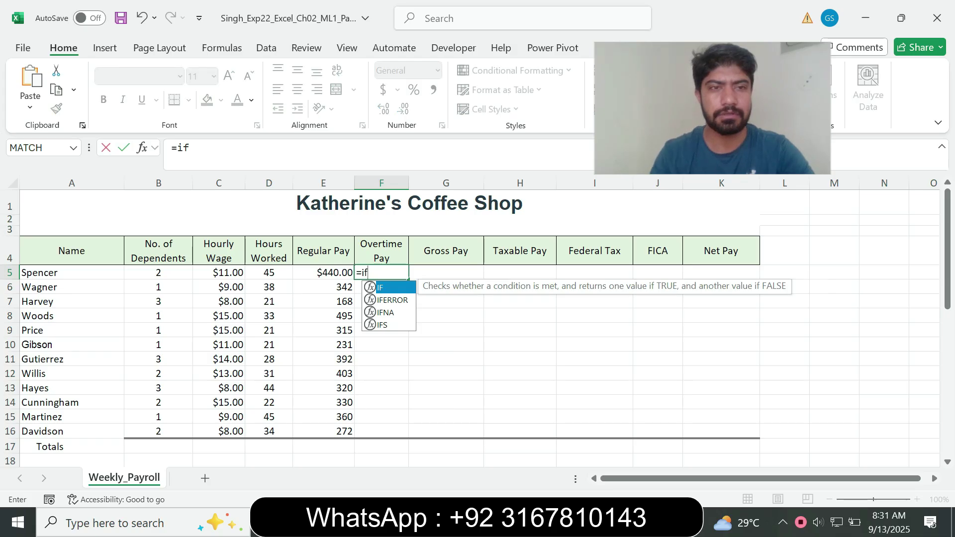
pyautogui.press('Tab')
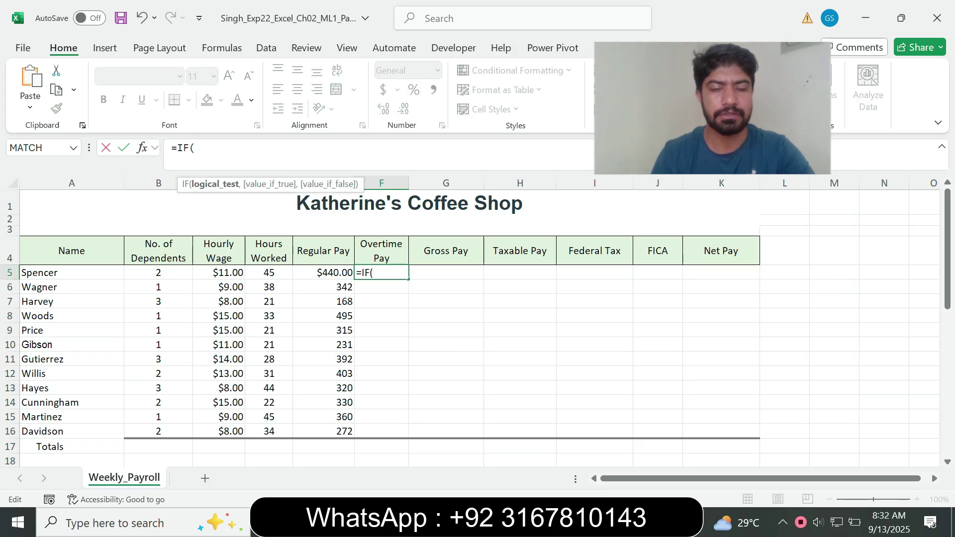
pyautogui.write('D5')
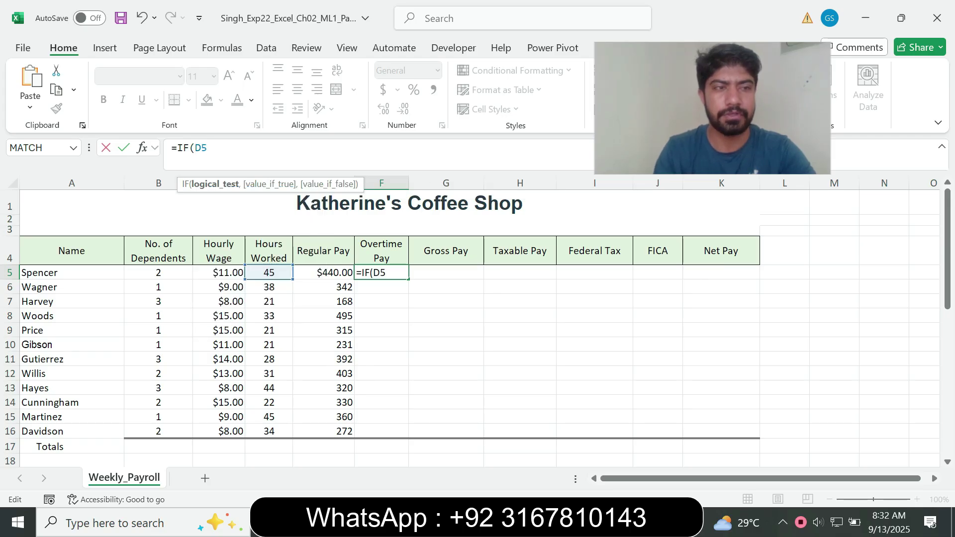
pyautogui.write('>')
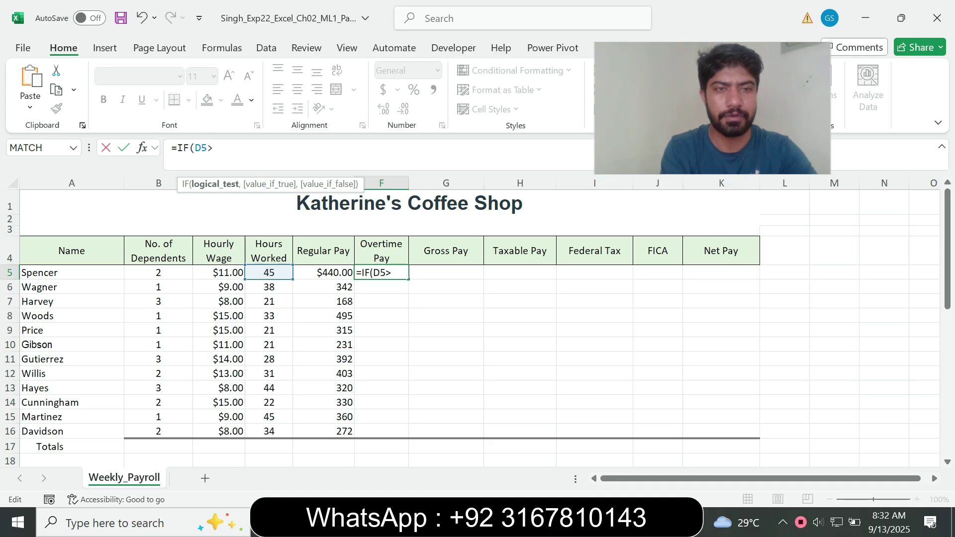
pyautogui.write('$B$24')
pyautogui.press('F4')
pyautogui.write(',')
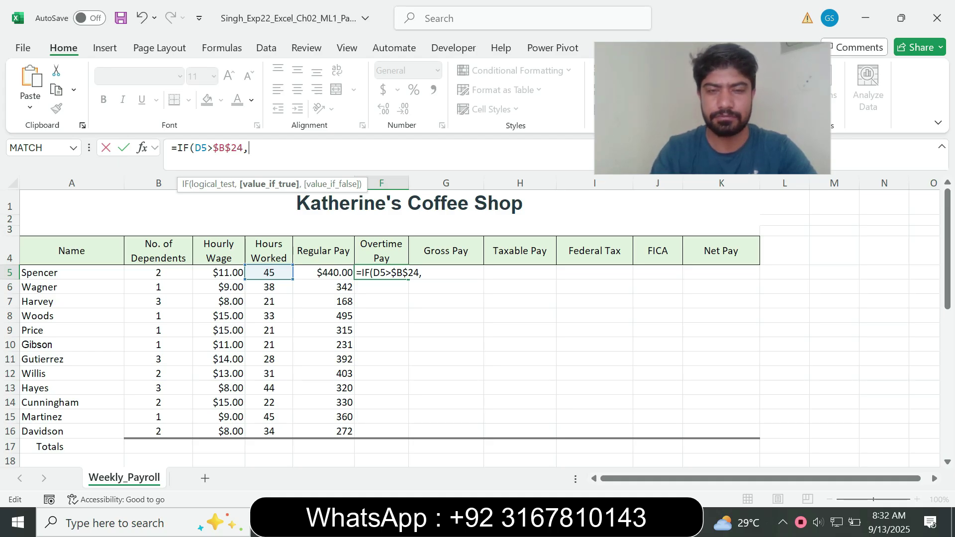
pyautogui.write('(D5')
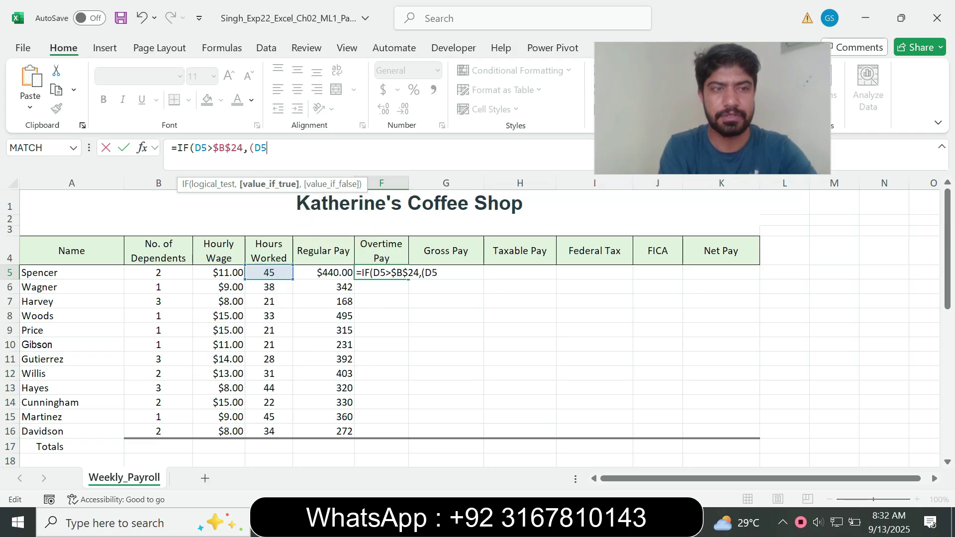
pyautogui.write('-')
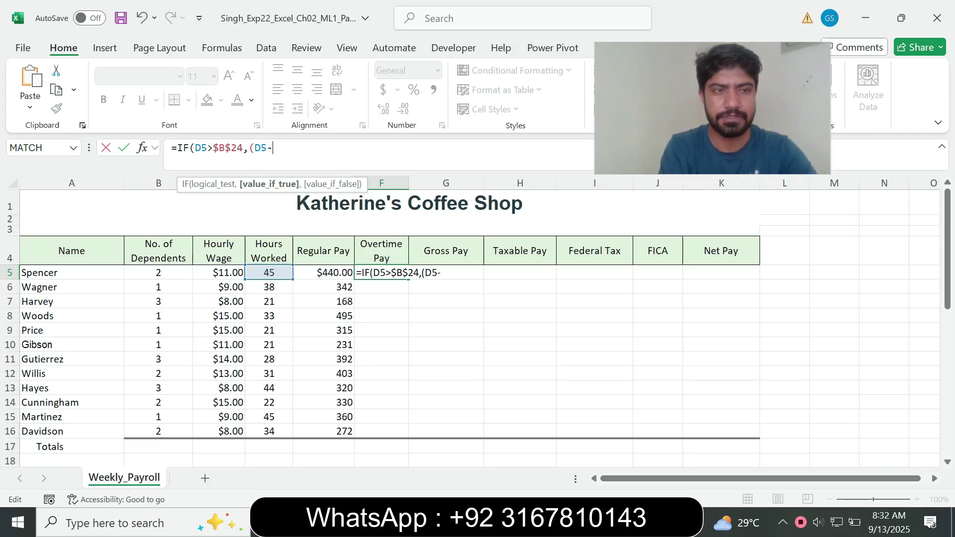
pyautogui.write('$B$24')
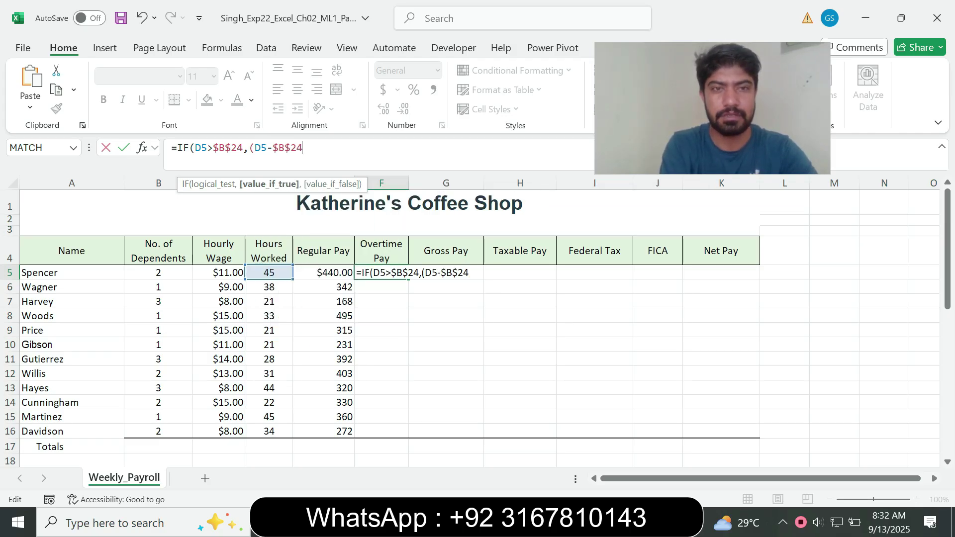
pyautogui.write(')')
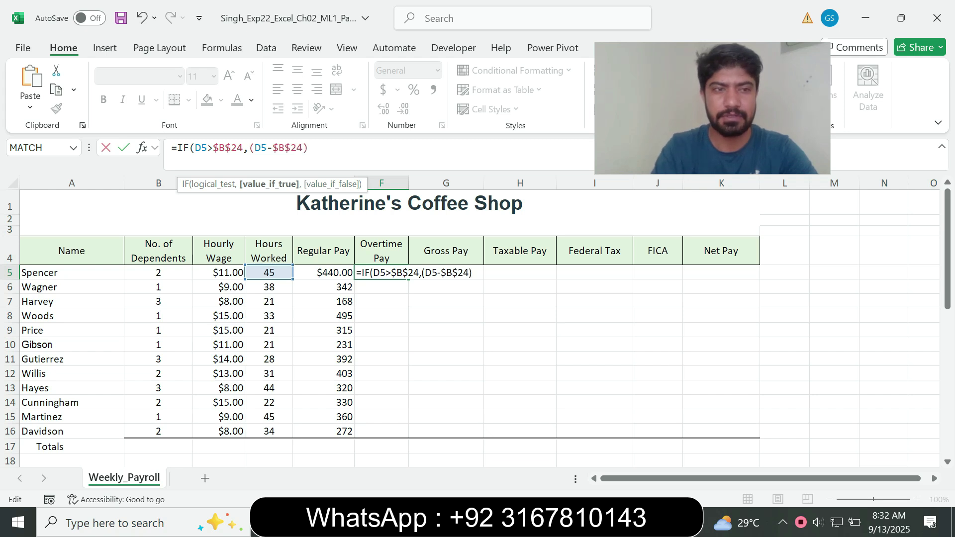
pyautogui.write('*')
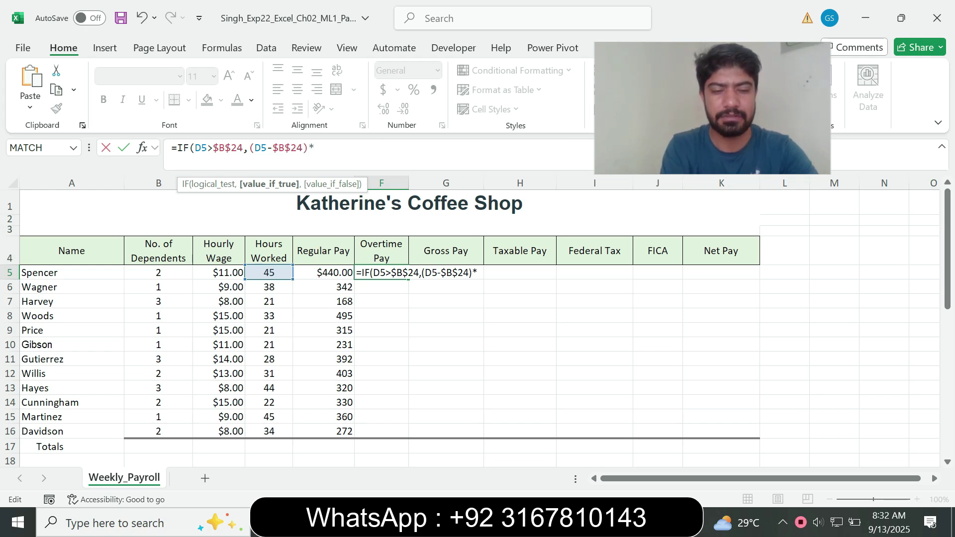
pyautogui.write('C5')
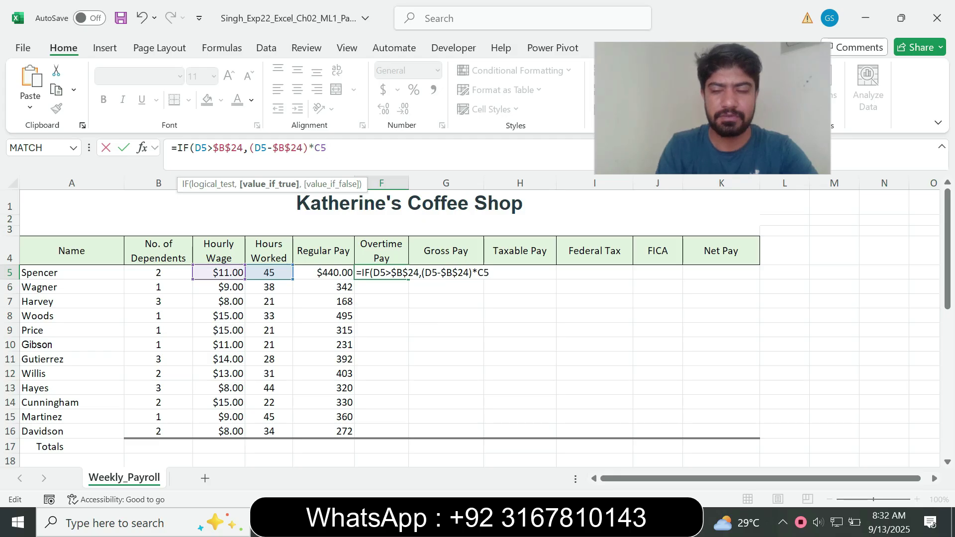
pyautogui.write('*')
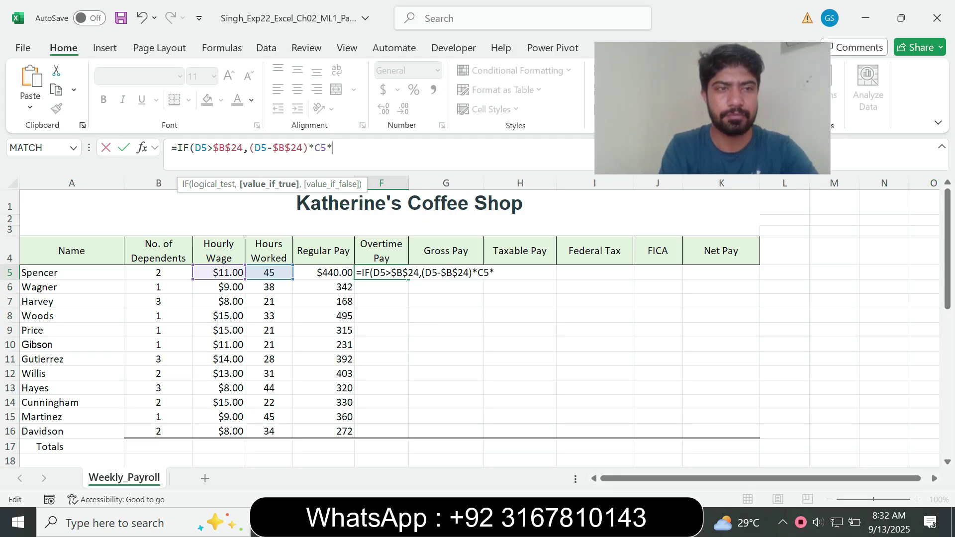
pyautogui.write('$B$2')
pyautogui.write('5')
pyautogui.press('F4')
pyautogui.write(',')
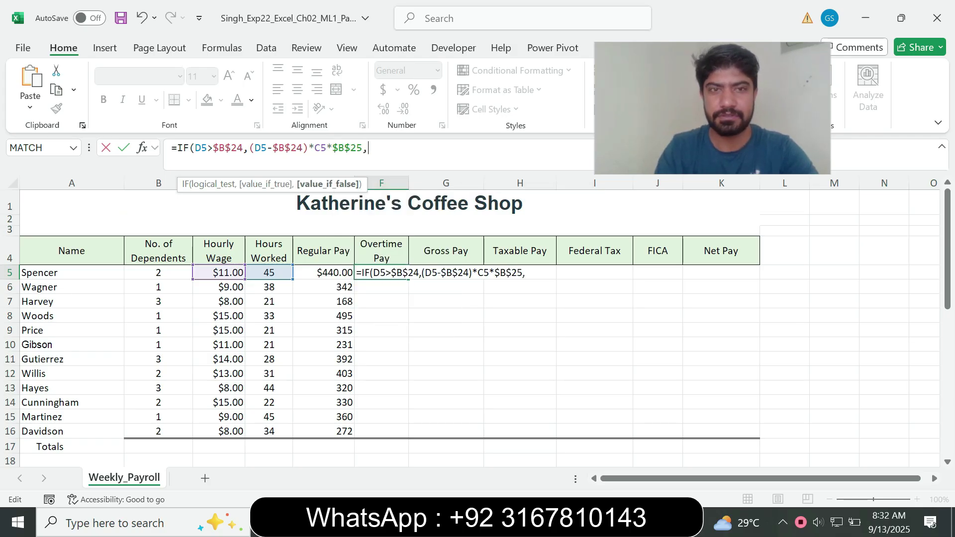
pyautogui.write('0)')
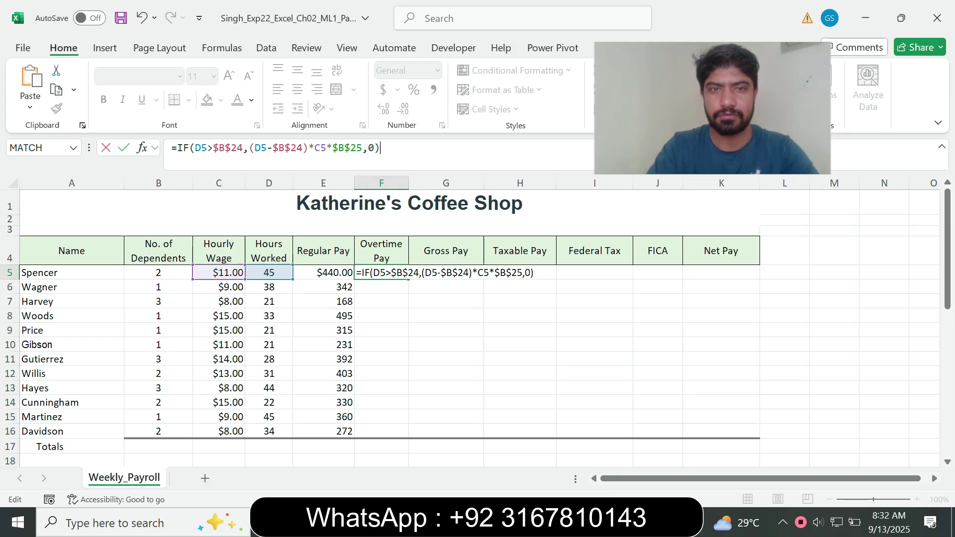
pyautogui.press('Return')
pyautogui.click(381, 273)
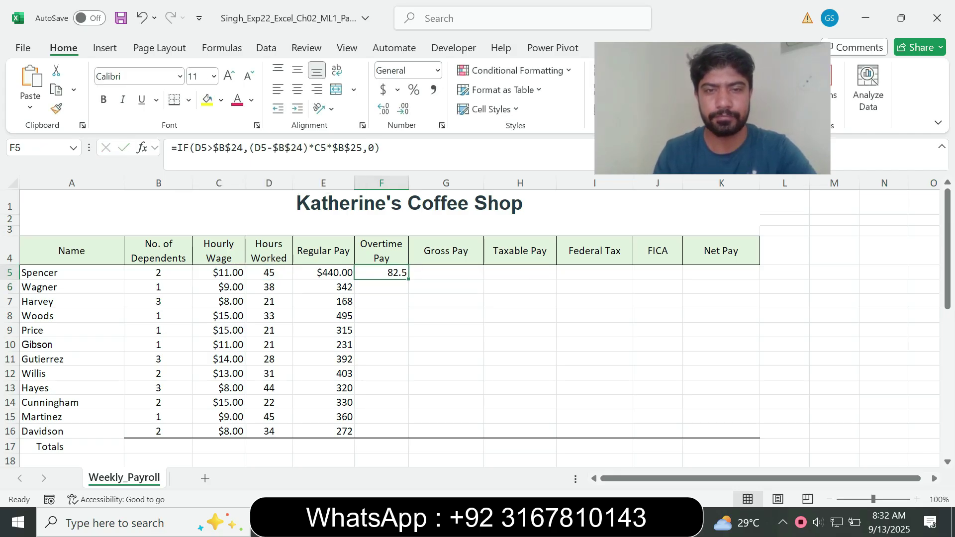
# Step: Check the gross pay sentence of step 2 in Word, return to Excel and fill the F5 overtime formula through F16
pyautogui.hotkey('alt', 'Tab')
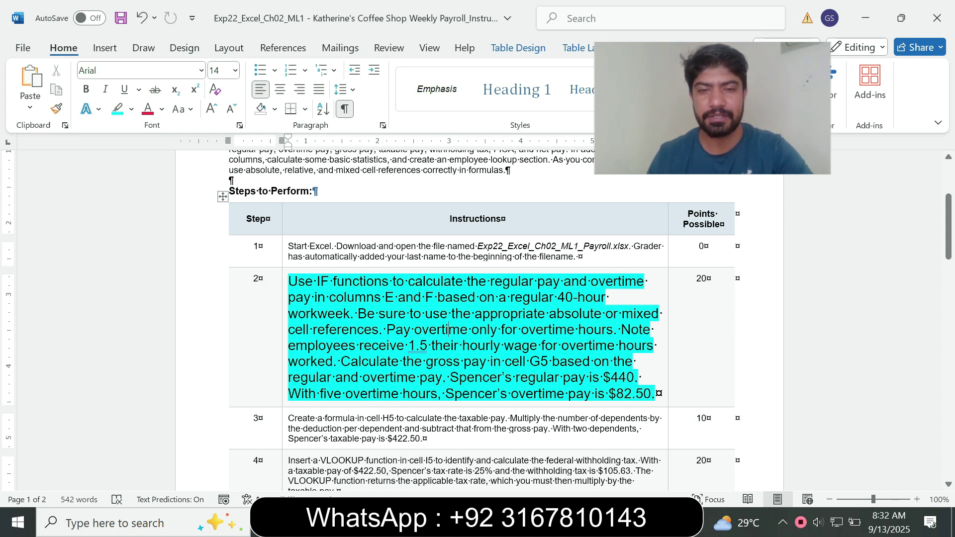
pyautogui.moveTo(340, 361); pyautogui.dragTo(515, 377)
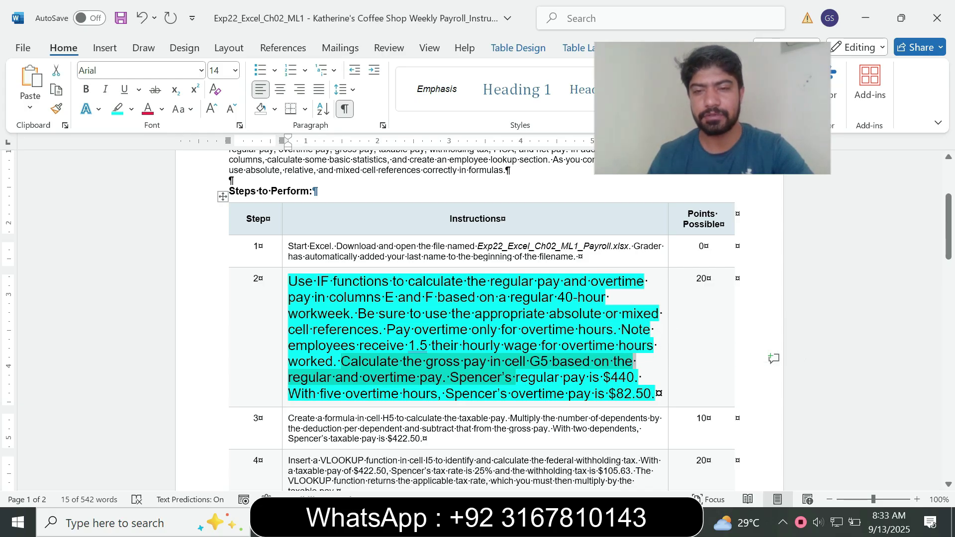
pyautogui.hotkey('alt', 'Tab')
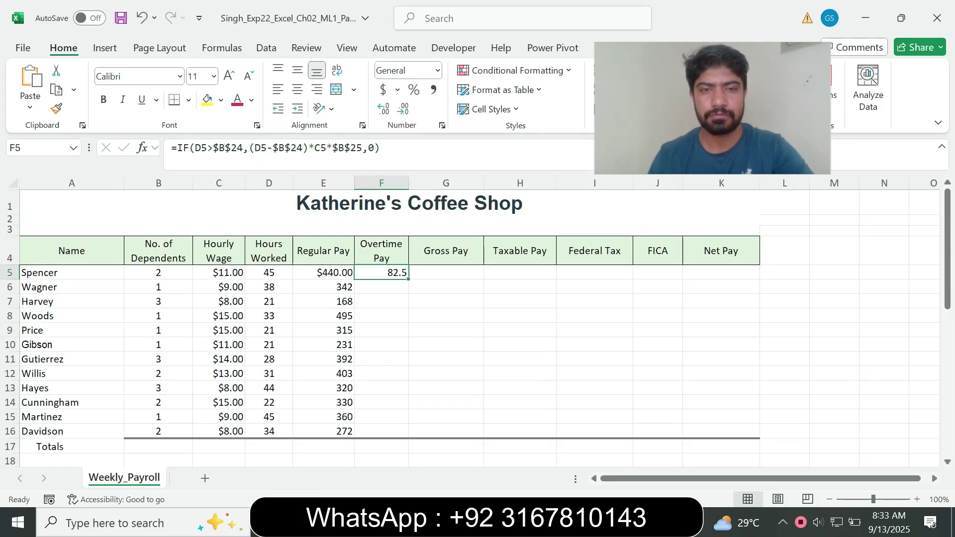
pyautogui.moveTo(408, 279); pyautogui.dragTo(400, 433)
pyautogui.click(417, 447)
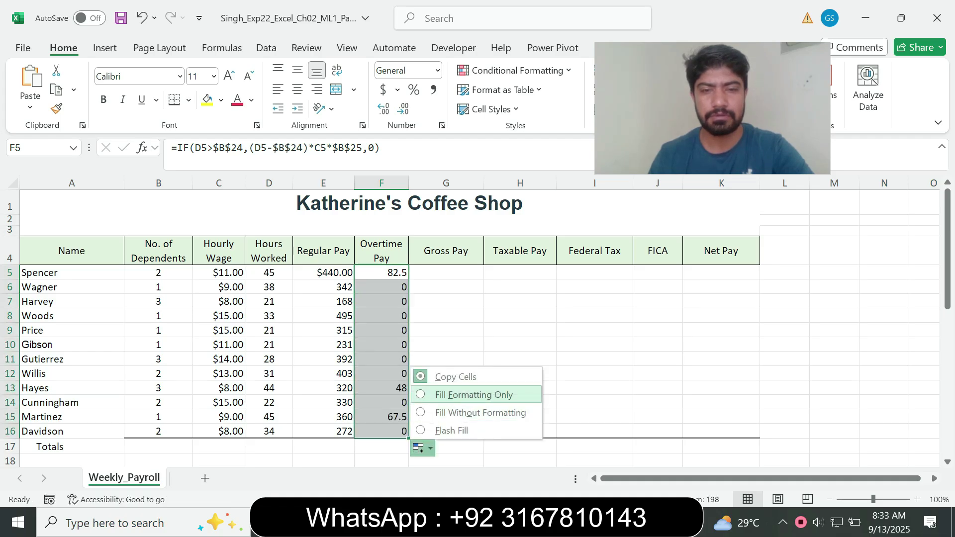
pyautogui.press('Escape')
# Step: Enter the gross pay formula =E5+F5 in cell G5, adding regular and overtime pay
pyautogui.click(445, 272)
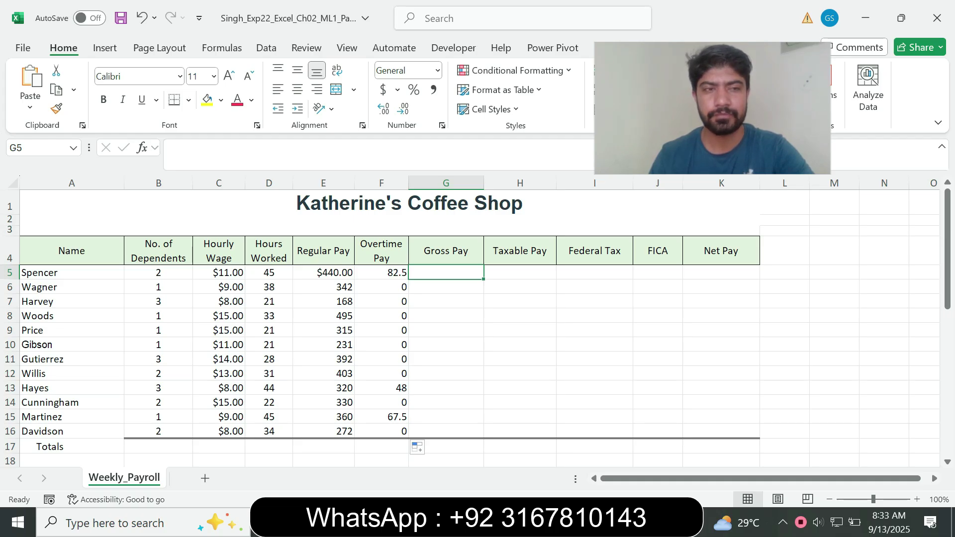
pyautogui.write('=')
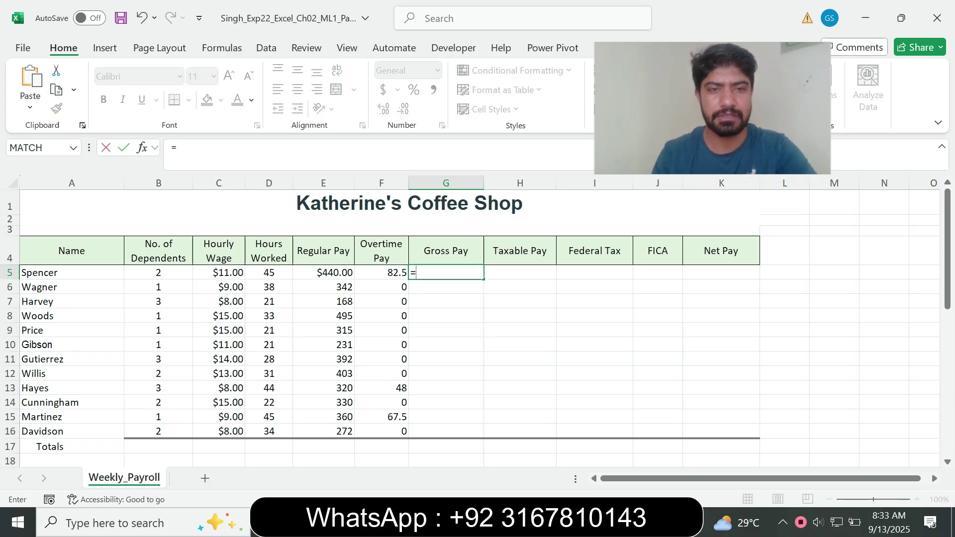
pyautogui.click(323, 272)
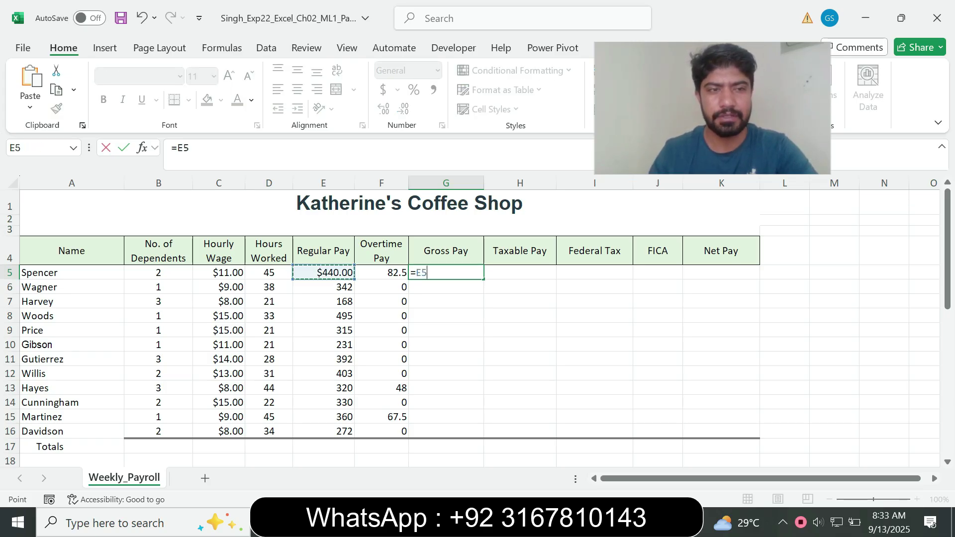
pyautogui.write('+')
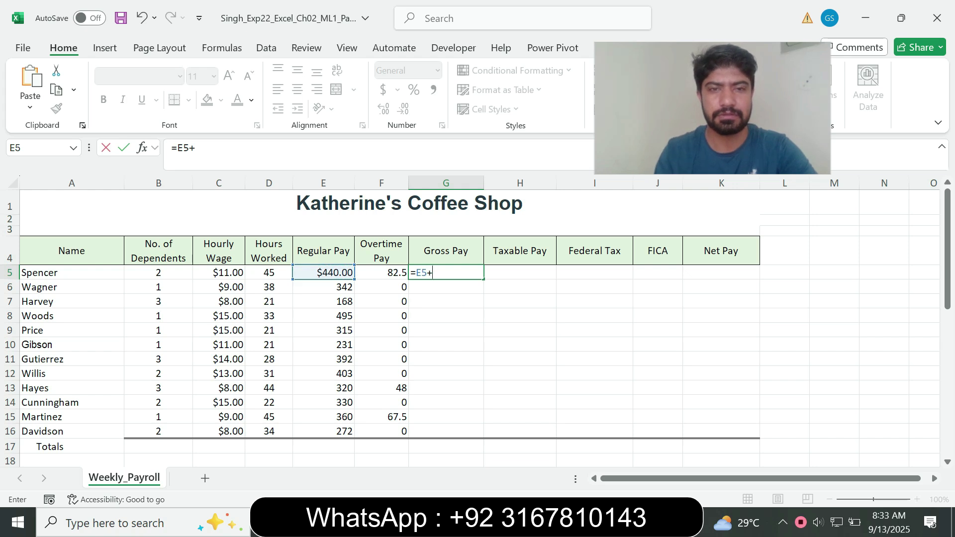
pyautogui.click(381, 273)
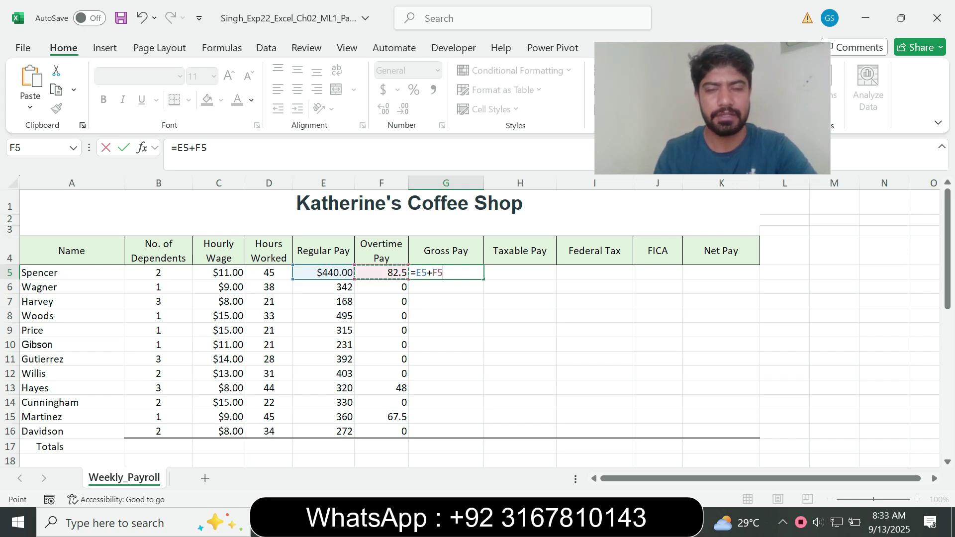
pyautogui.press('Return')
pyautogui.click(446, 273)
# Step: Recheck the gross pay instruction in Word, return to Excel and fill the G5 formula through G16 without formatting
pyautogui.hotkey('alt', 'Tab')
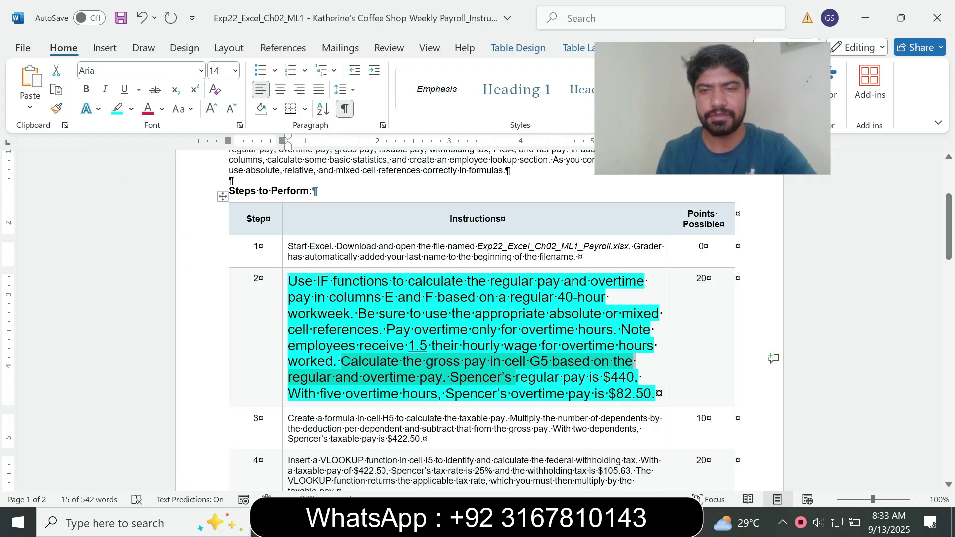
pyautogui.click(370, 377)
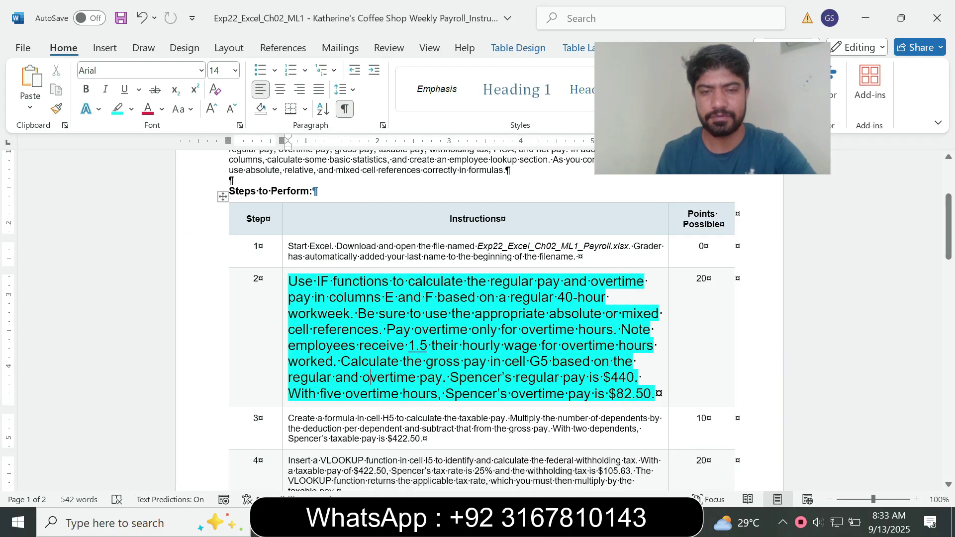
pyautogui.hotkey('alt', 'Tab')
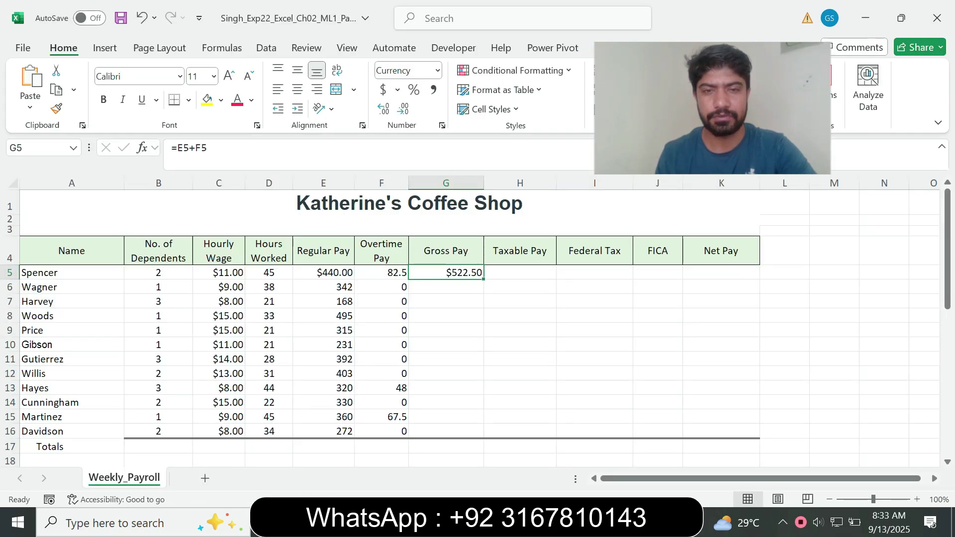
pyautogui.moveTo(483, 279); pyautogui.dragTo(479, 435)
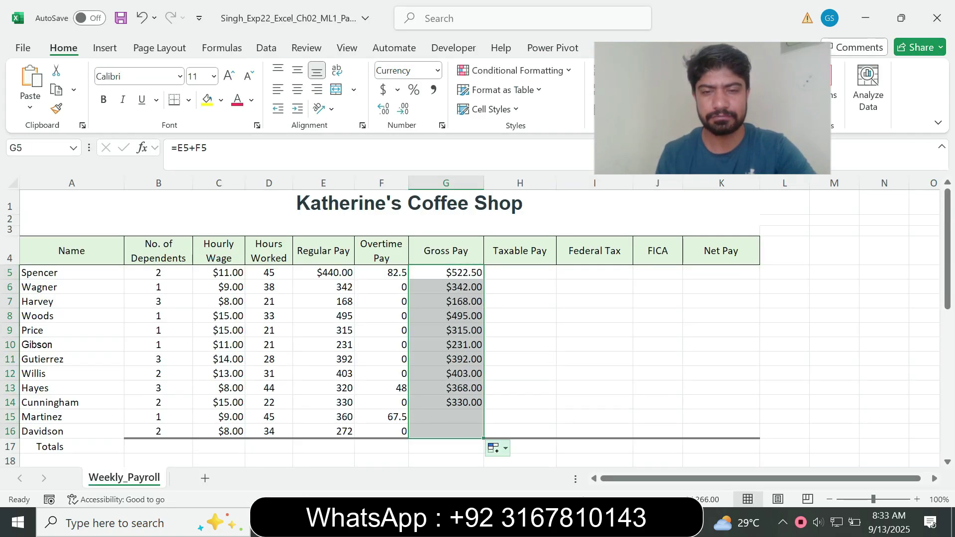
pyautogui.click(496, 448)
pyautogui.click(555, 412)
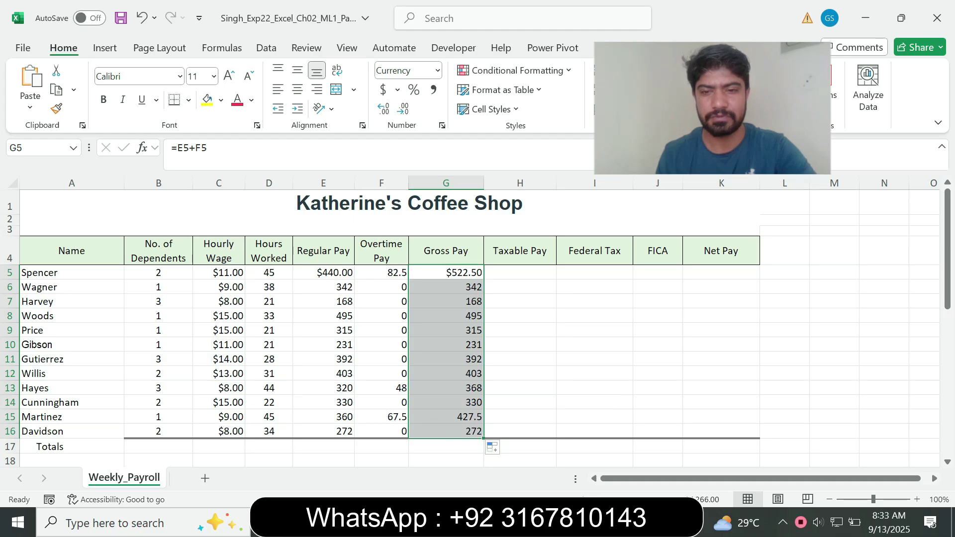
# Step: Switch to Word, set the step 2 instruction text to 9 pt and remove its highlight
pyautogui.hotkey('alt', 'Tab')
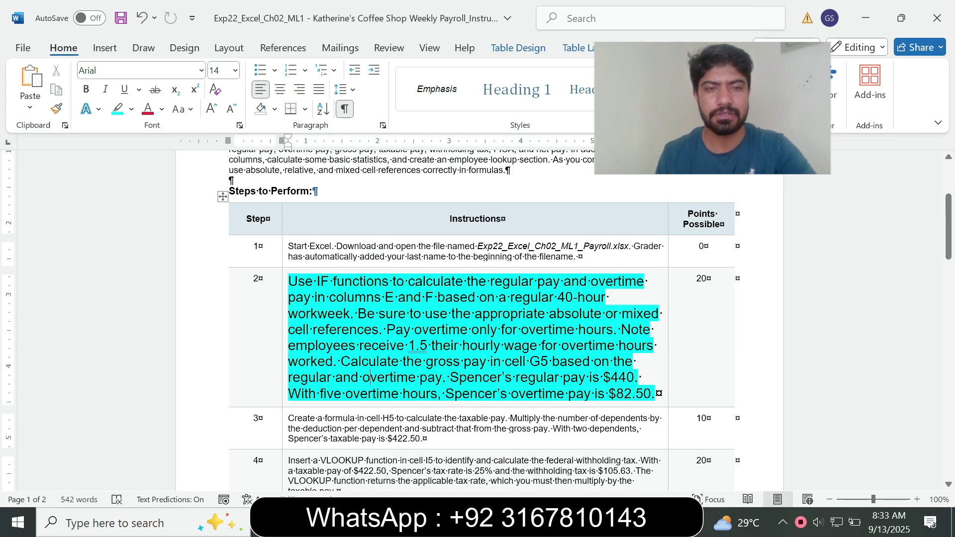
pyautogui.tripleClick(391, 377)
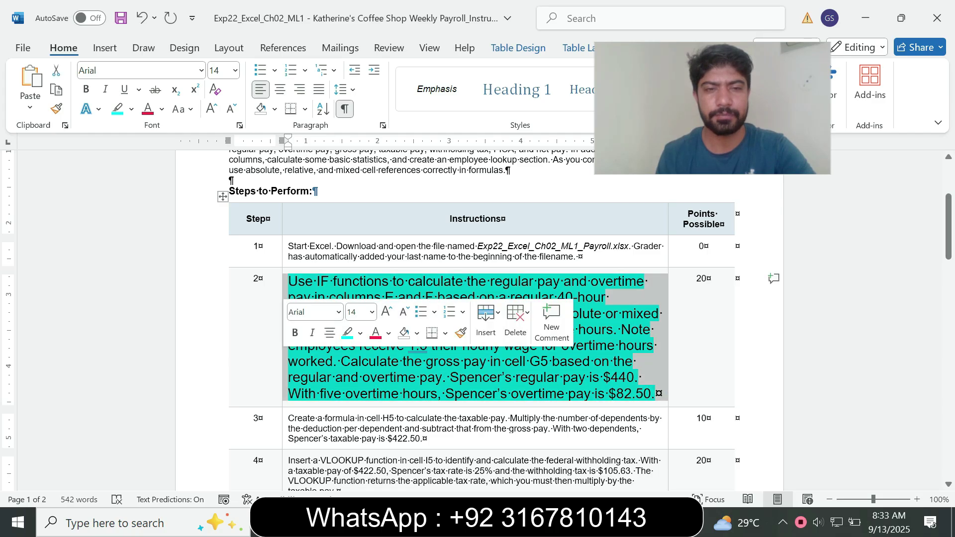
pyautogui.click(371, 312)
pyautogui.click(356, 35)
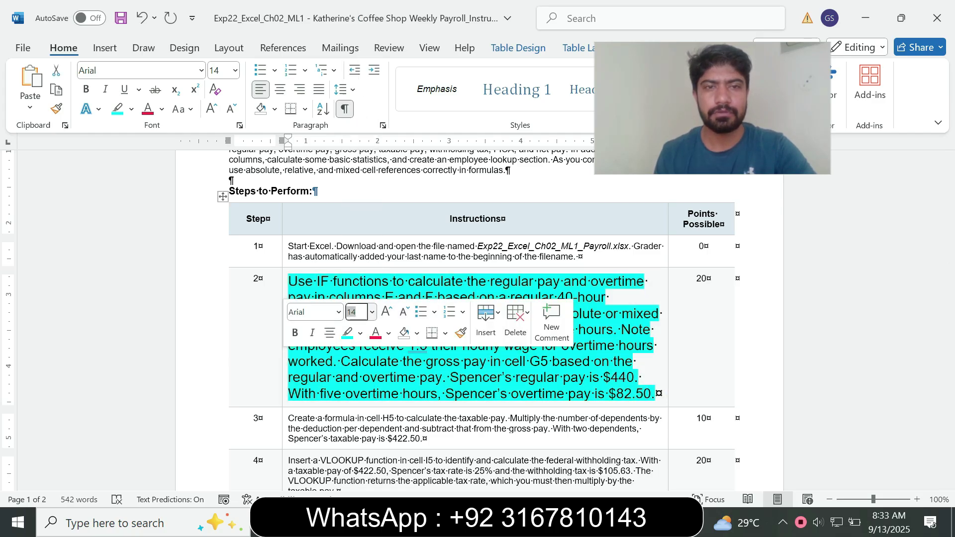
pyautogui.click(131, 109)
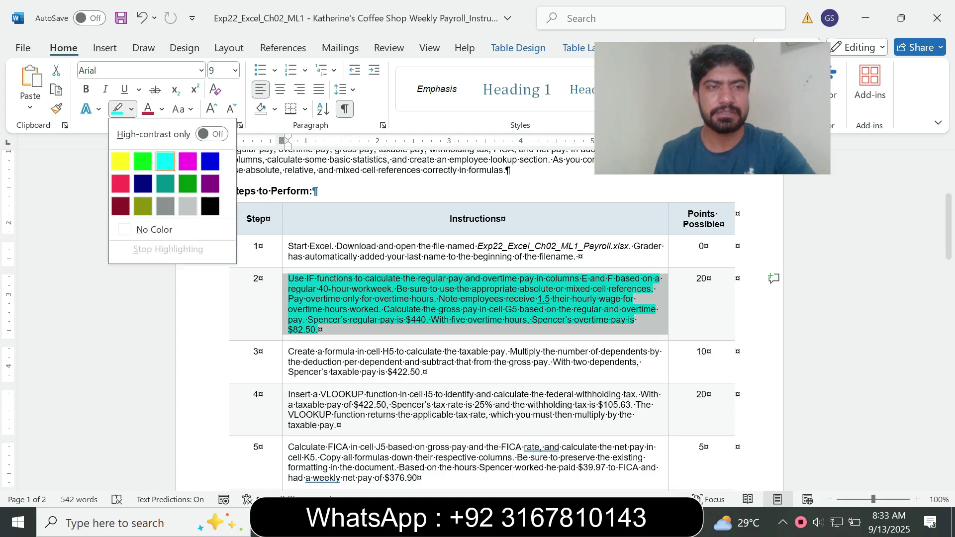
pyautogui.click(149, 229)
pyautogui.click(318, 330)
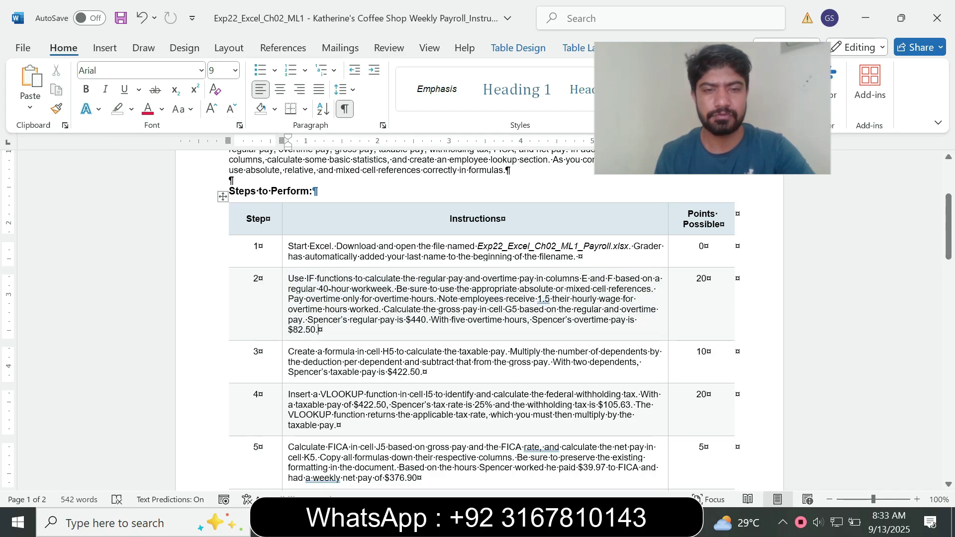
# Step: Set the step 3 instruction text to 14 pt and highlight it in turquoise
pyautogui.tripleClick(393, 362)
pyautogui.click(375, 323)
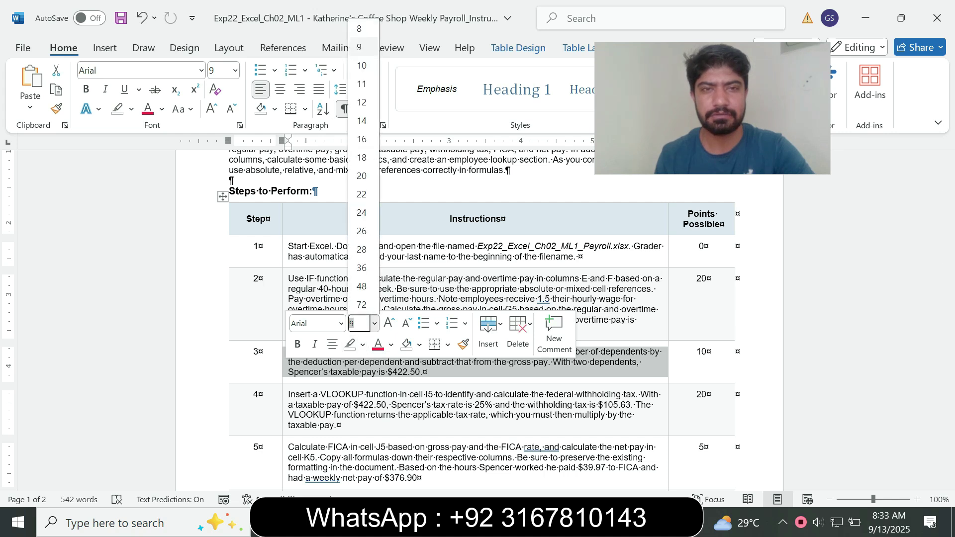
pyautogui.click(361, 121)
pyautogui.click(131, 110)
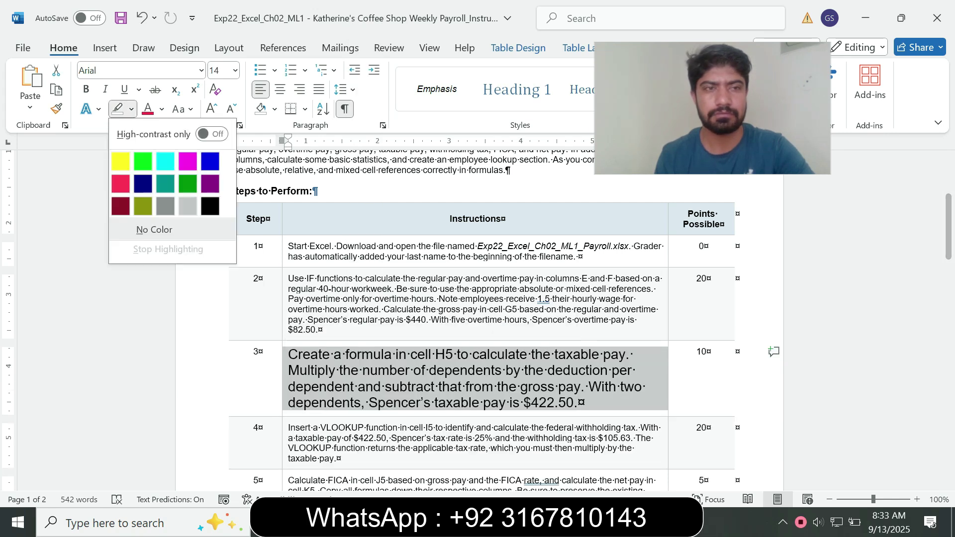
pyautogui.click(165, 161)
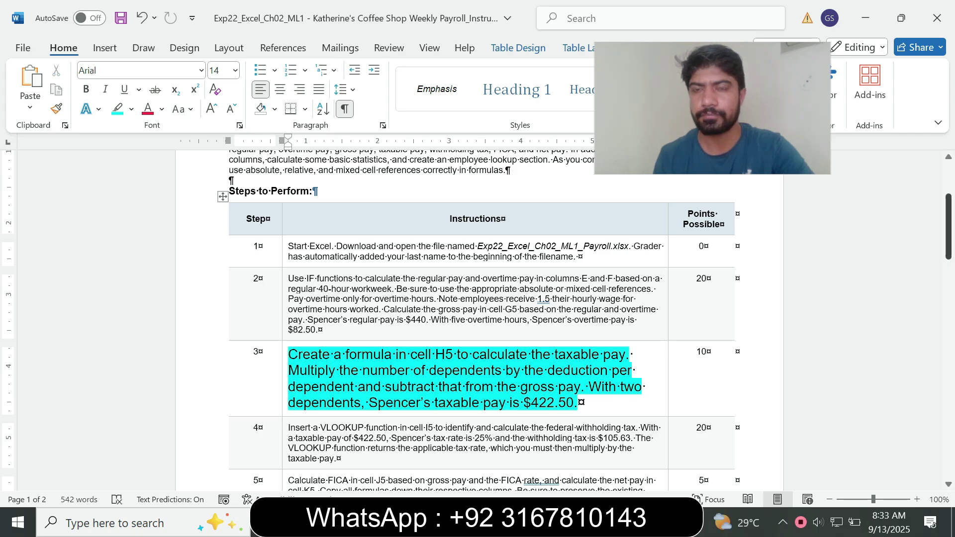
# Step: Read the step 3 taxable pay instruction in Word, then switch to Excel and select cell H5
pyautogui.scroll(-3, 478, 320)
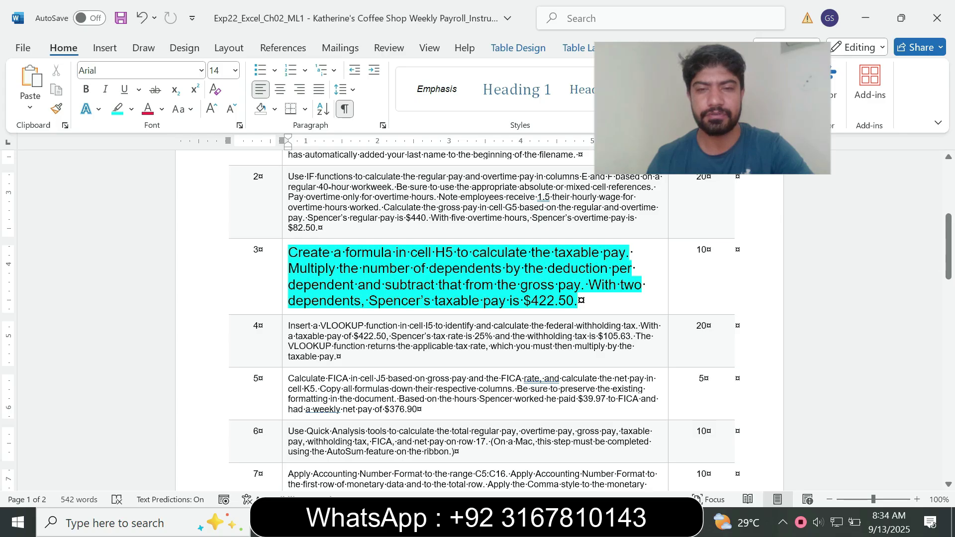
pyautogui.moveTo(309, 252); pyautogui.dragTo(503, 269)
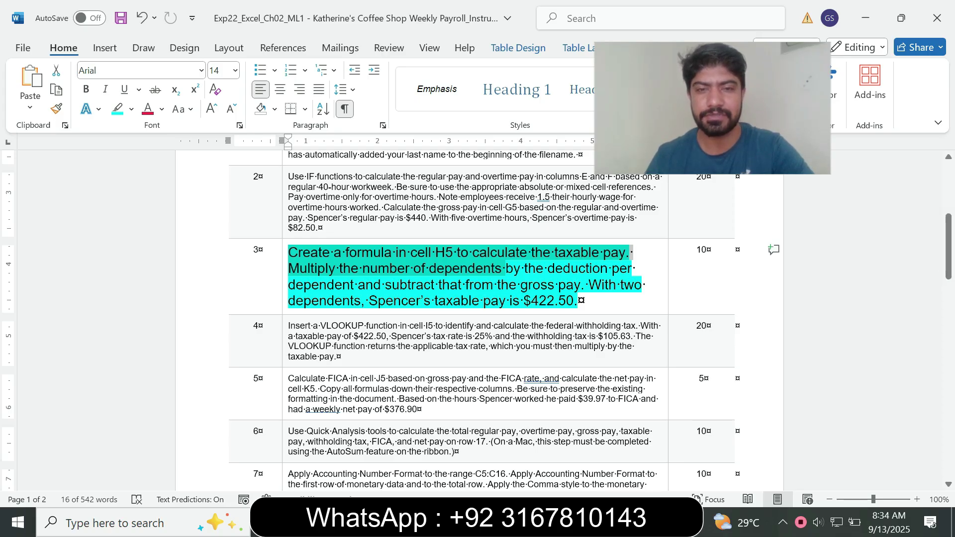
pyautogui.click(326, 300)
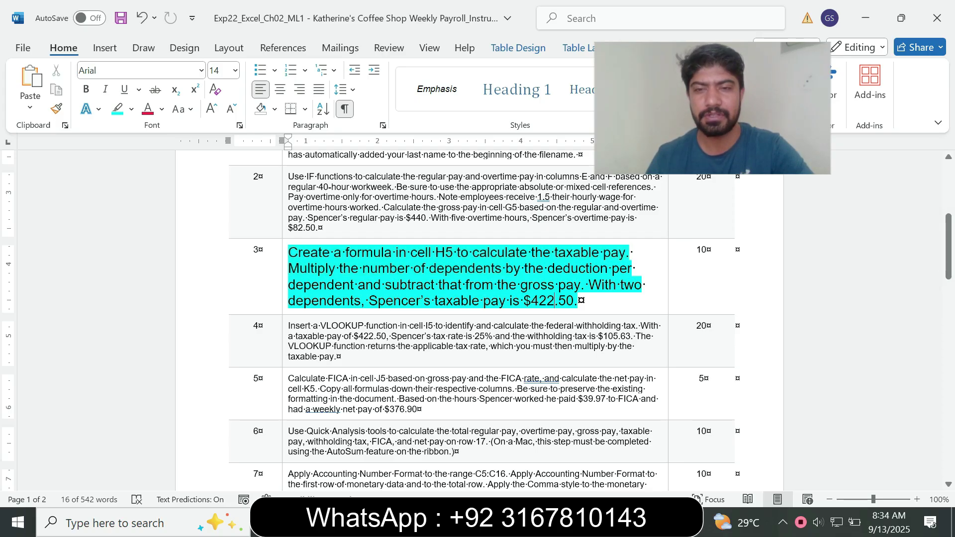
pyautogui.moveTo(369, 300); pyautogui.dragTo(537, 303)
pyautogui.click(438, 285)
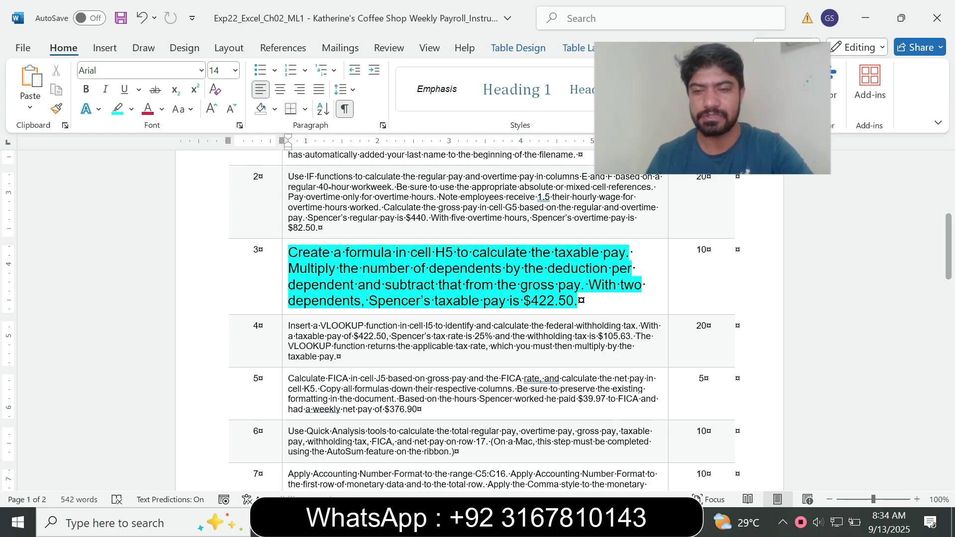
pyautogui.hotkey('alt', 'Tab')
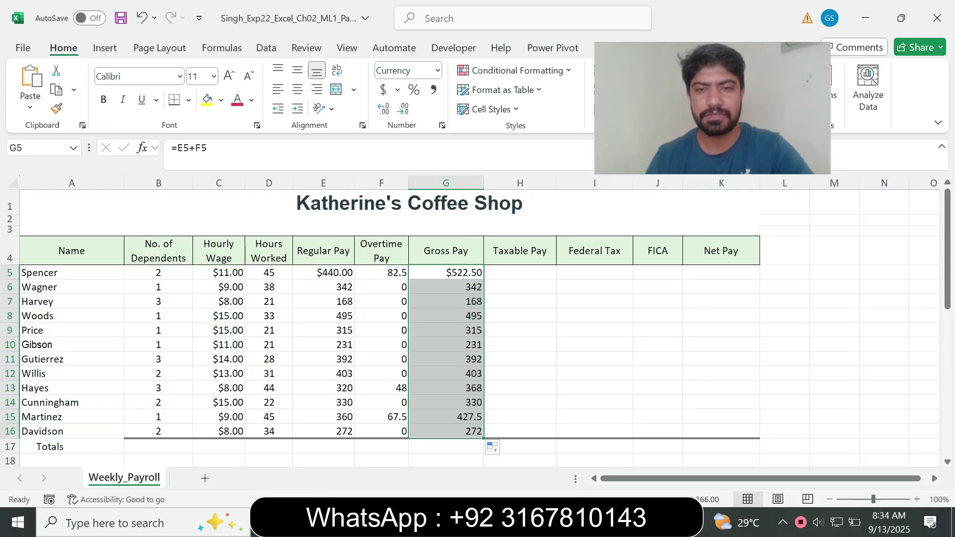
pyautogui.click(519, 272)
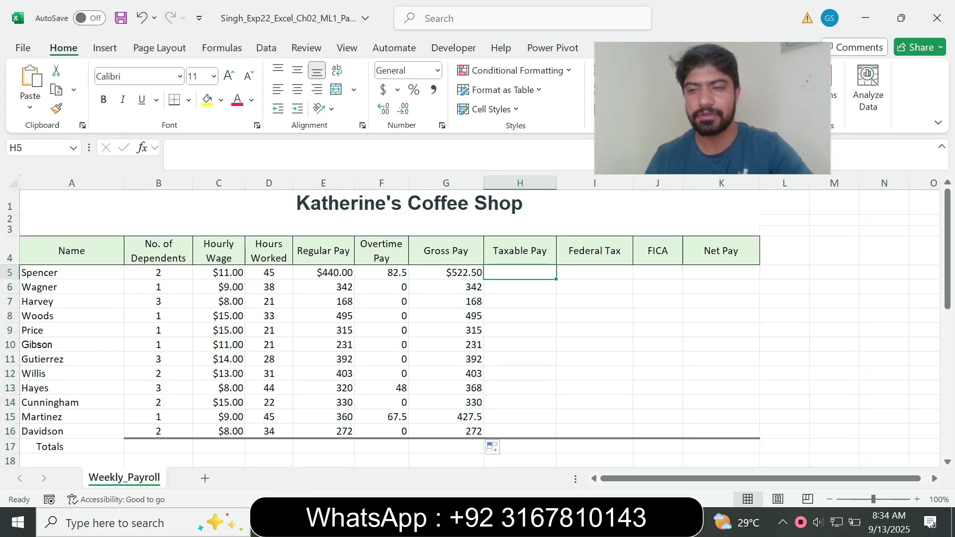
pyautogui.hotkey('alt', 'Tab')
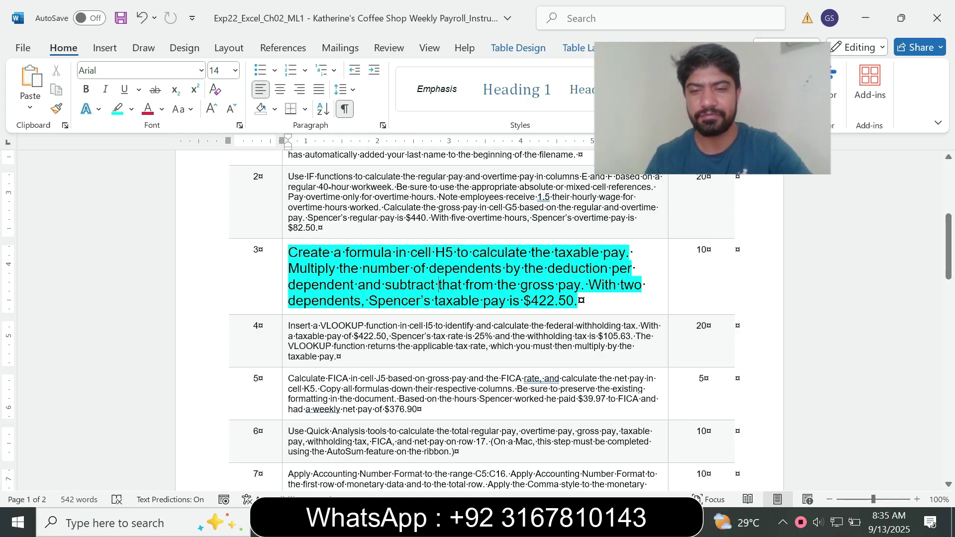
pyautogui.hotkey('alt', 'Tab')
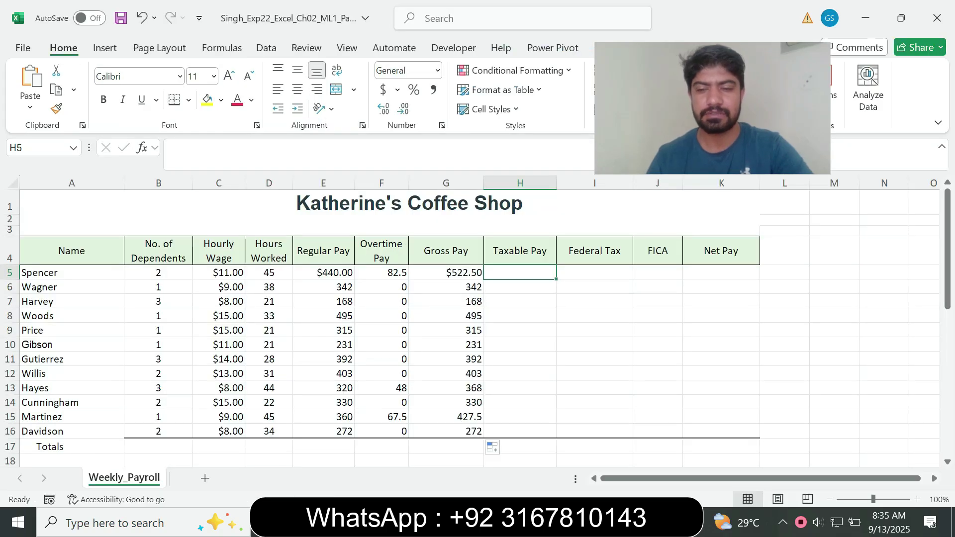
# Step: Enter the taxable pay formula =G5-B5*$B$27 in cell H5, subtracting the dependents deduction from gross pay
pyautogui.write('=')
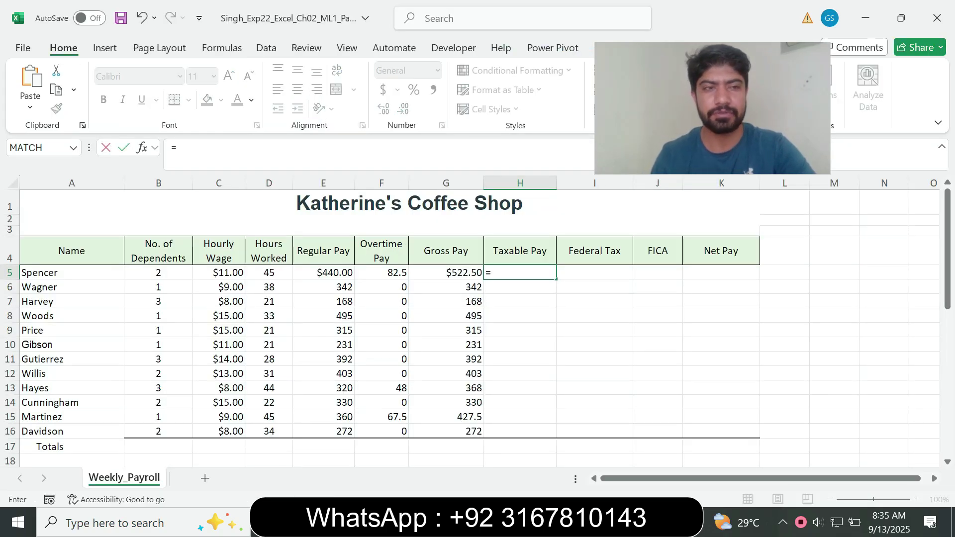
pyautogui.press('Left')
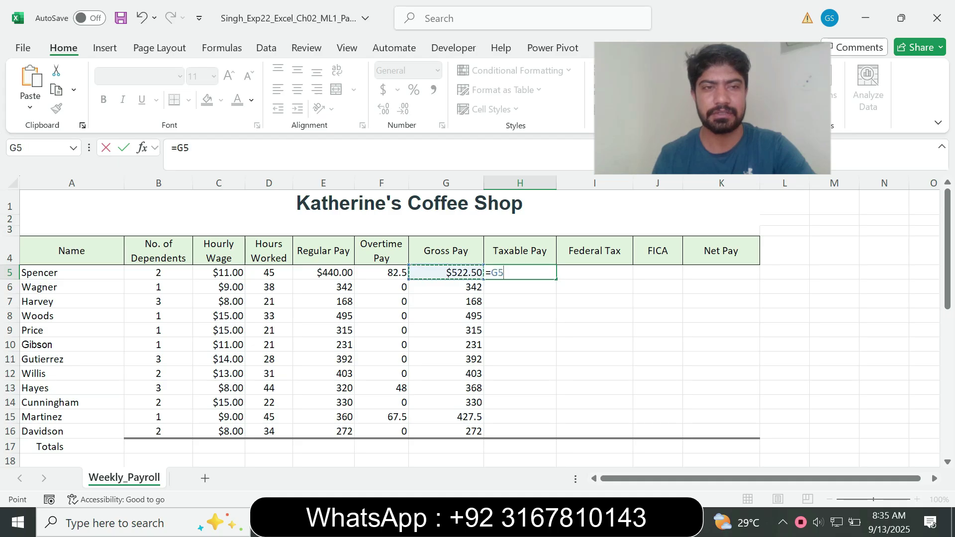
pyautogui.write('-')
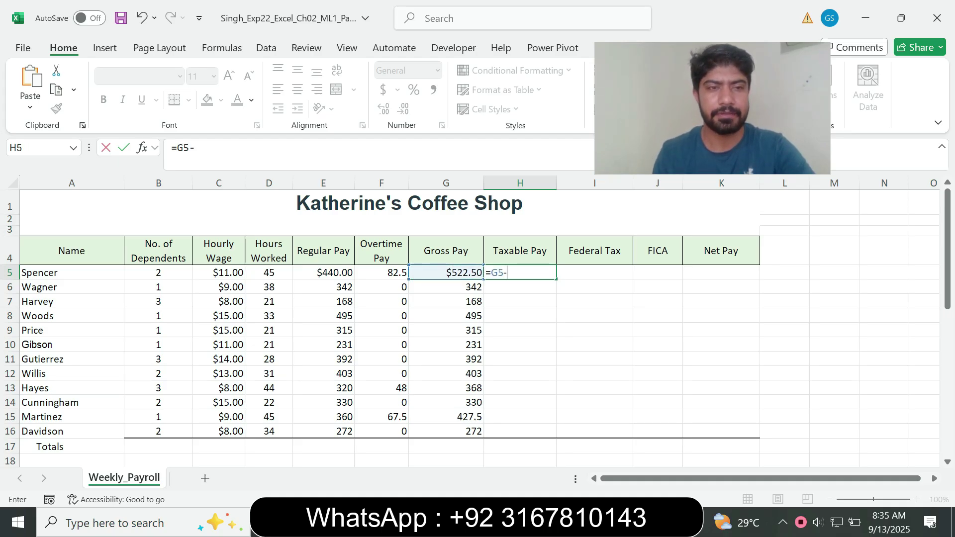
pyautogui.click(158, 272)
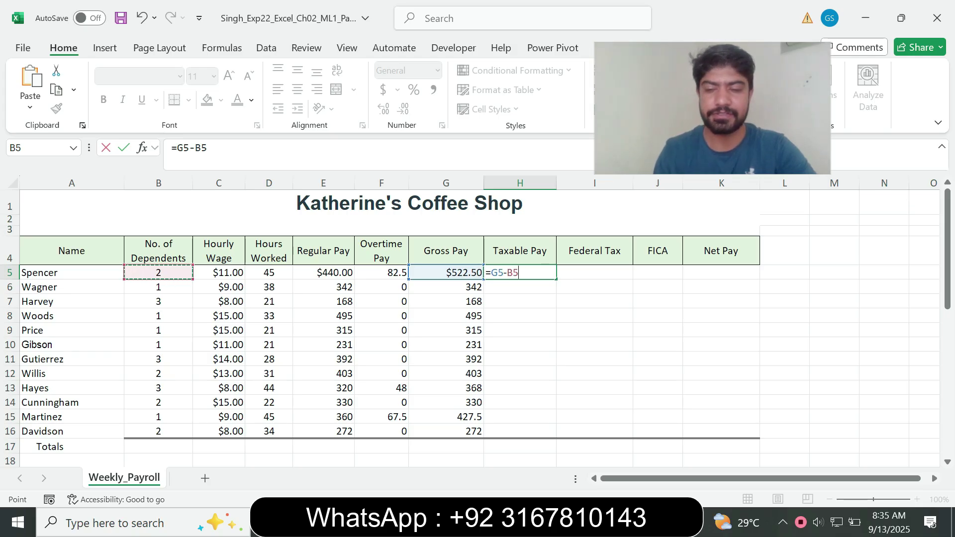
pyautogui.write('*')
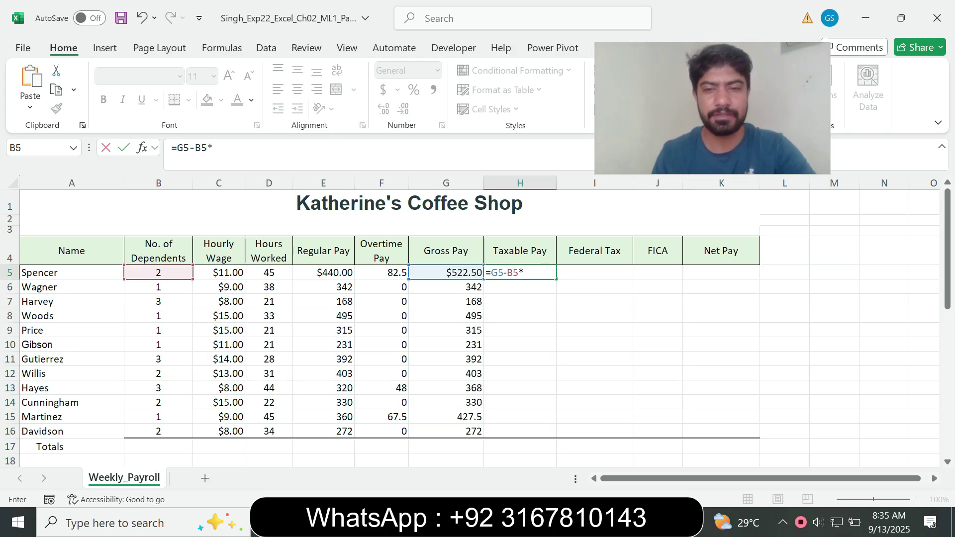
pyautogui.hotkey('alt', 'Tab')
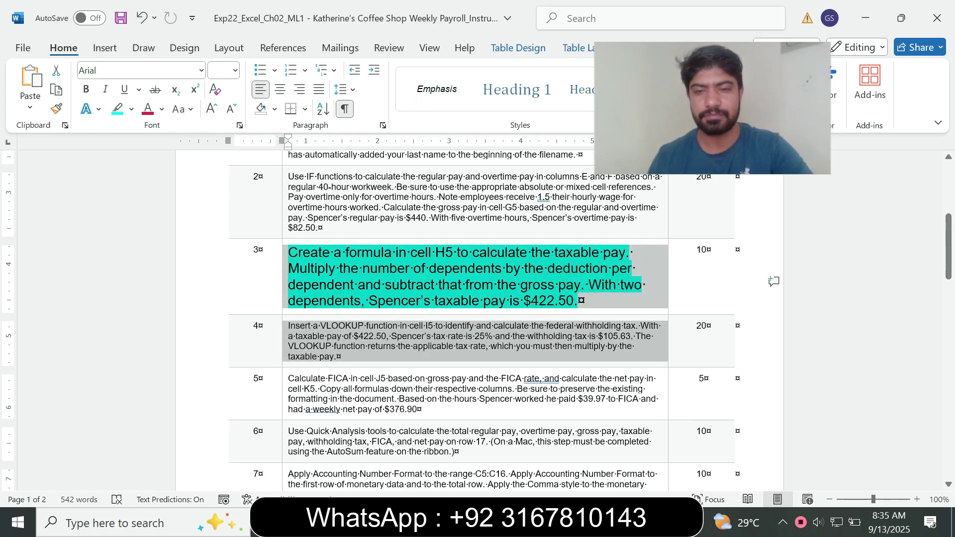
pyautogui.hotkey('alt', 'Tab')
pyautogui.click(211, 147)
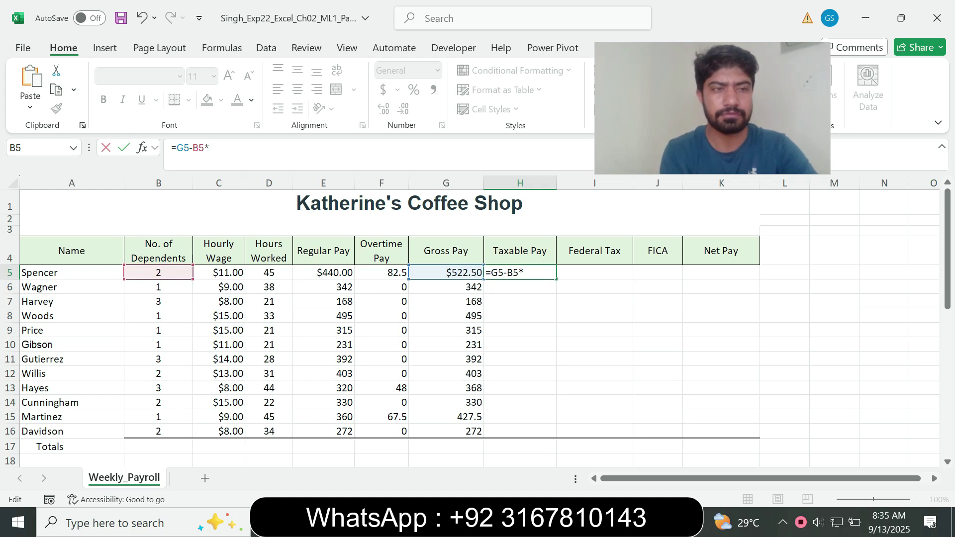
pyautogui.write('B27')
pyautogui.press('F4')
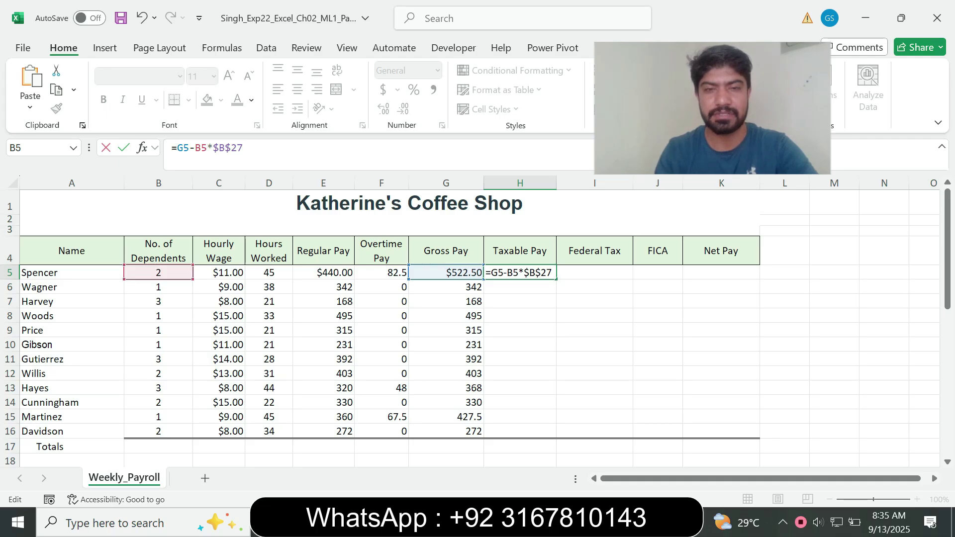
pyautogui.press('Return')
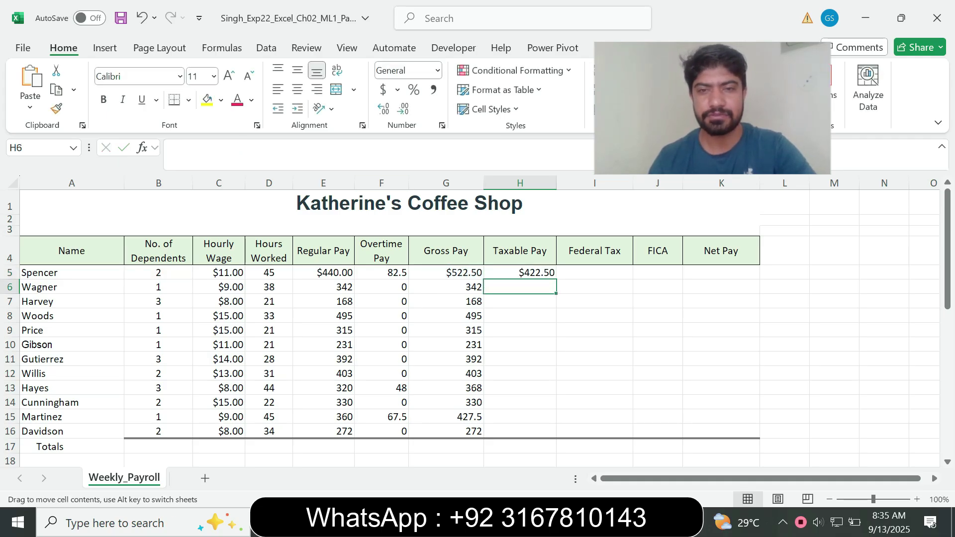
# Step: Check the expected taxable pay in the Word instruction, return to Excel and fill the H5 formula through H16 without formatting
pyautogui.click(519, 273)
pyautogui.hotkey('alt', 'Tab')
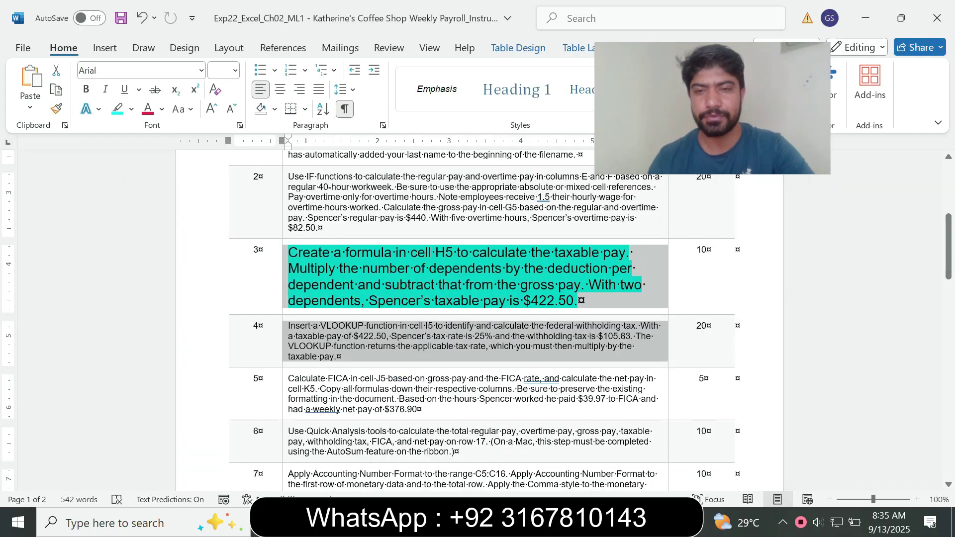
pyautogui.moveTo(587, 284); pyautogui.dragTo(577, 300)
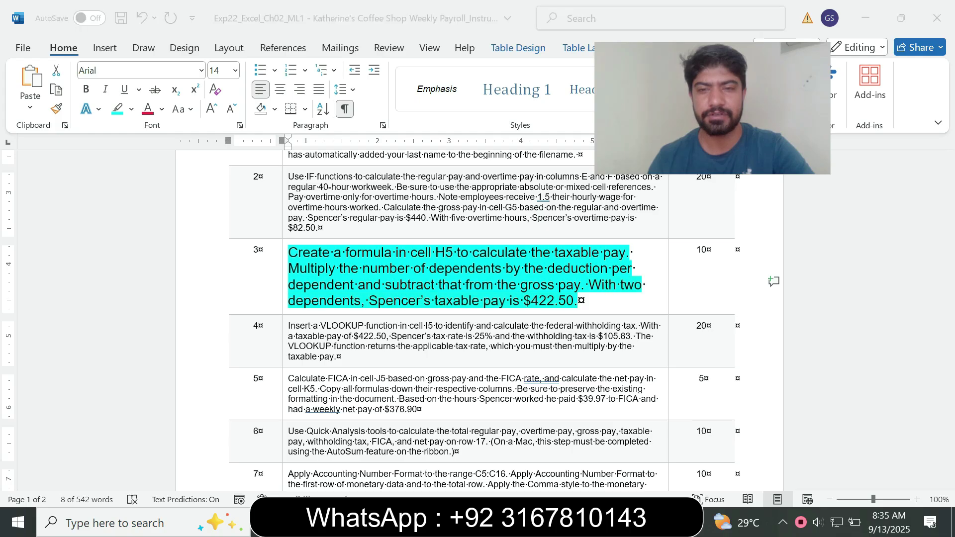
pyautogui.hotkey('alt', 'Tab')
pyautogui.moveTo(557, 279); pyautogui.dragTo(553, 433)
pyautogui.click(565, 447)
pyautogui.click(619, 412)
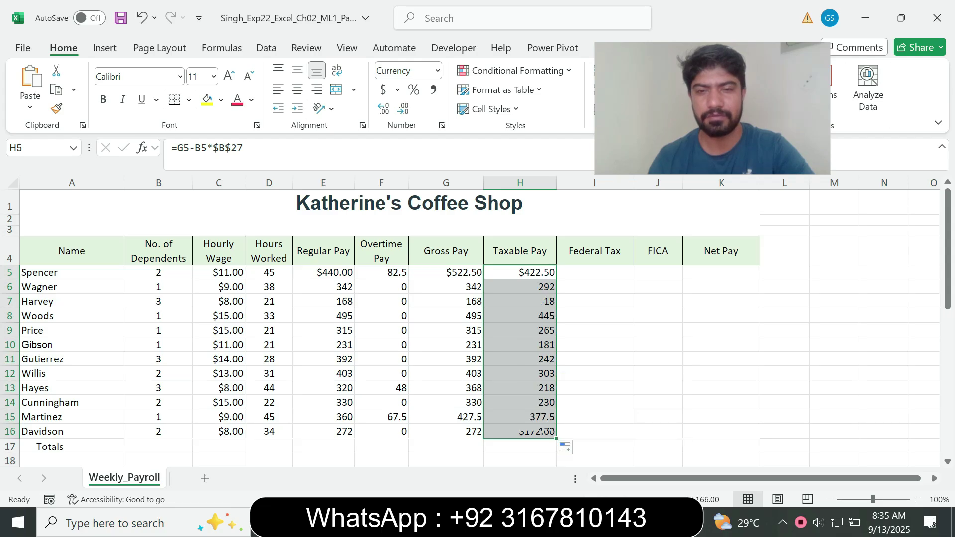
pyautogui.click(520, 359)
# Step: Return to Word, set the step 3 instruction text to 9 pt and remove its highlight
pyautogui.hotkey('alt', 'Tab')
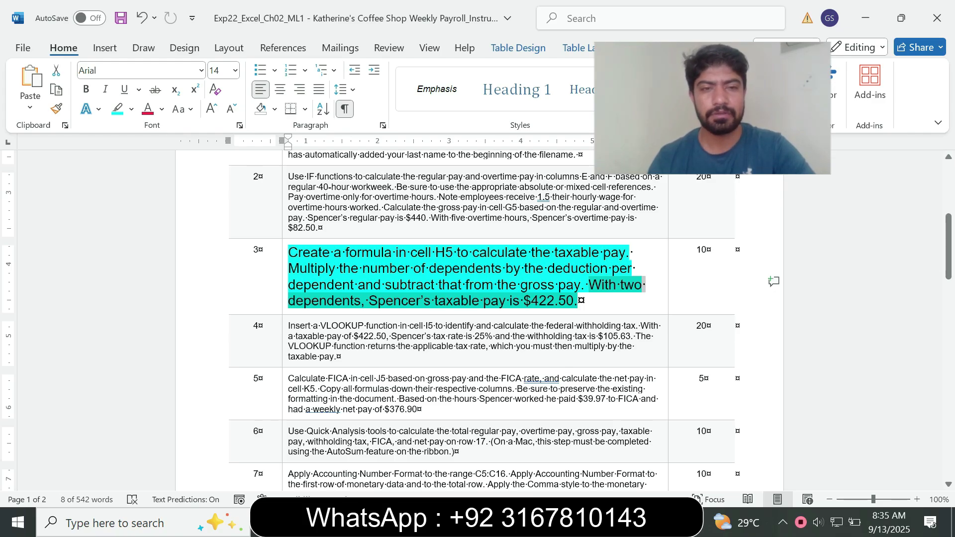
pyautogui.click(285, 300)
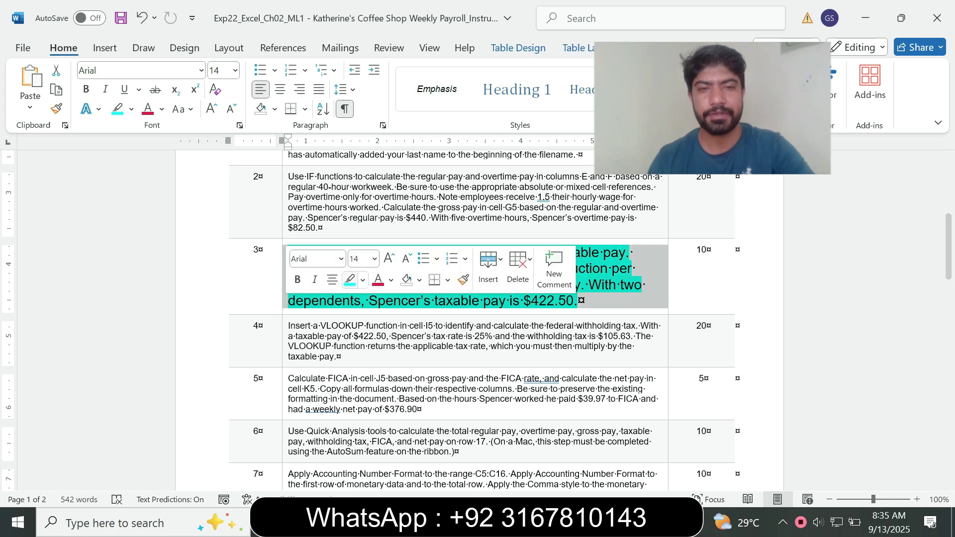
pyautogui.click(375, 258)
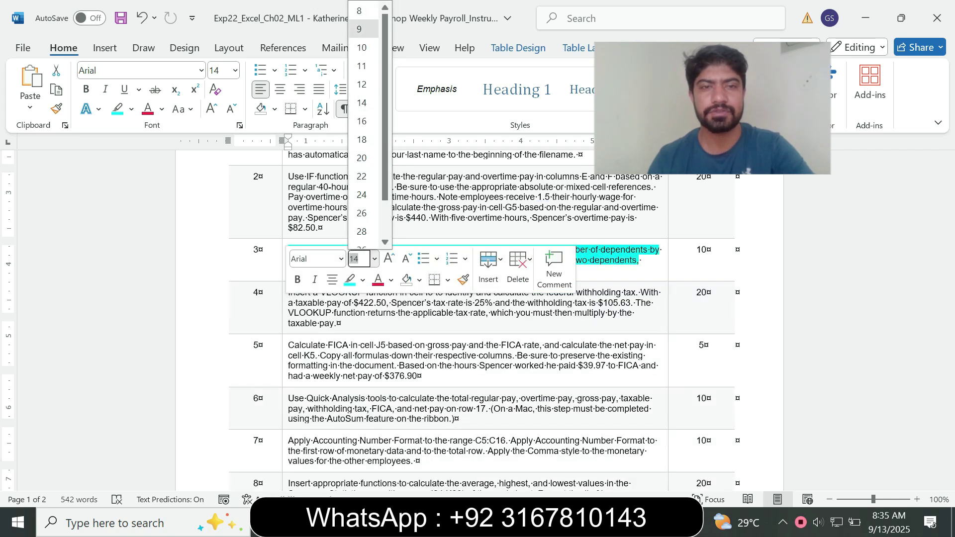
pyautogui.click(359, 29)
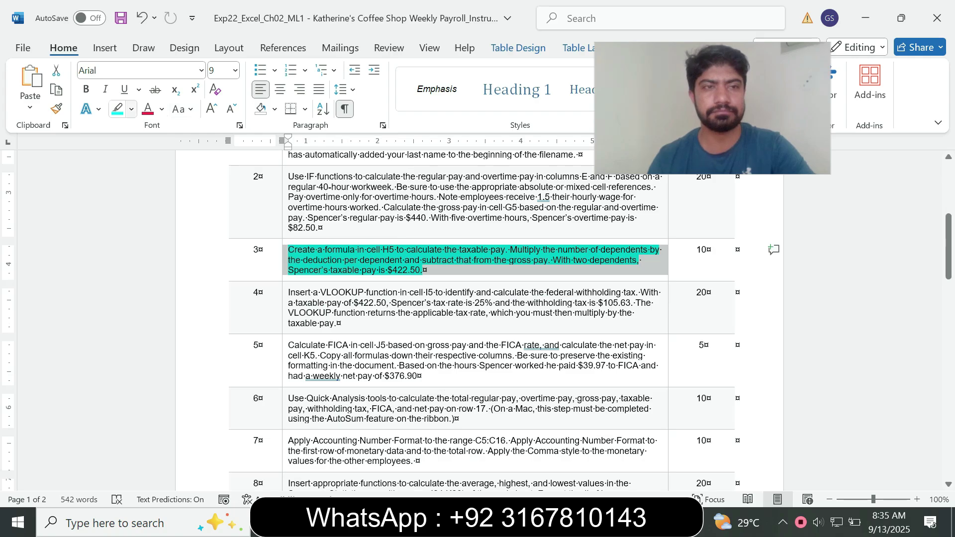
pyautogui.click(131, 109)
pyautogui.click(155, 230)
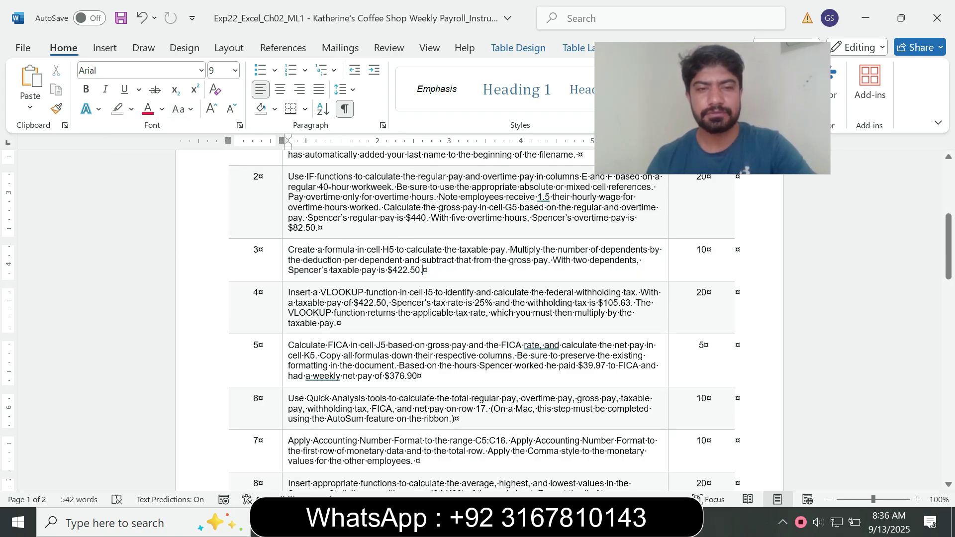
# Step: Set the step 4 instruction text to 14 pt, highlight it in turquoise and read it through
pyautogui.click(285, 309)
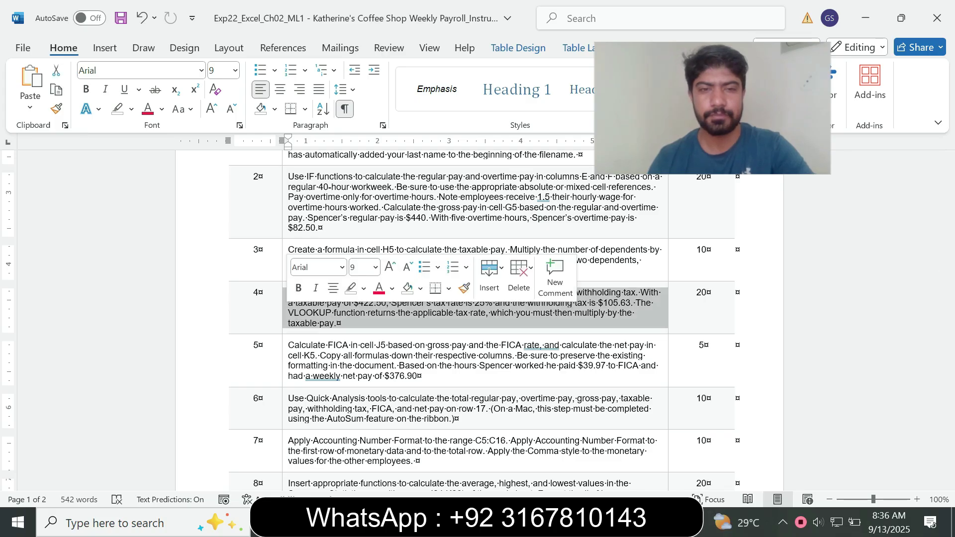
pyautogui.click(375, 268)
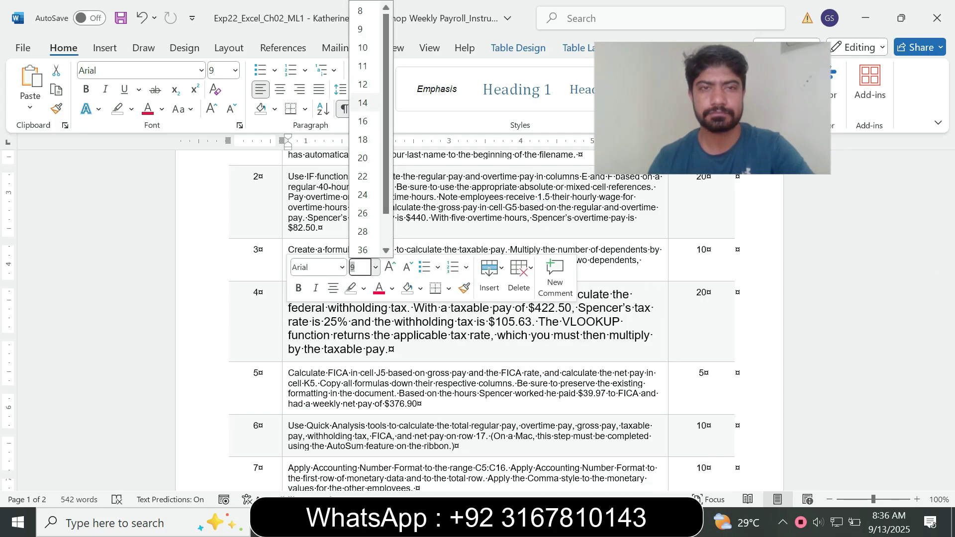
pyautogui.click(362, 103)
pyautogui.click(131, 109)
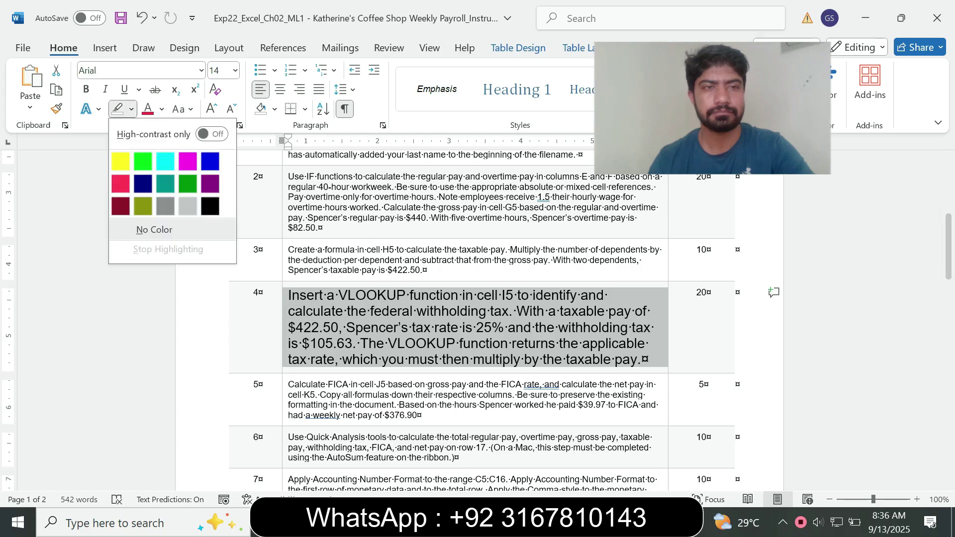
pyautogui.click(166, 161)
pyautogui.moveTo(288, 295); pyautogui.dragTo(640, 360)
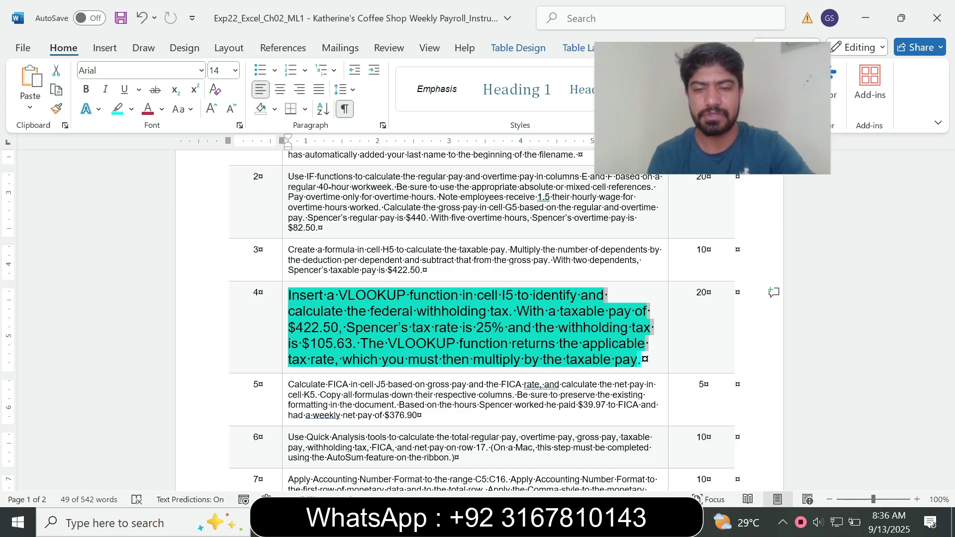
# Step: Switch to Excel and select cell I5, rereading the step 4 VLOOKUP instruction in Word before returning to the payroll sheet
pyautogui.hotkey('alt', 'Tab')
pyautogui.click(594, 273)
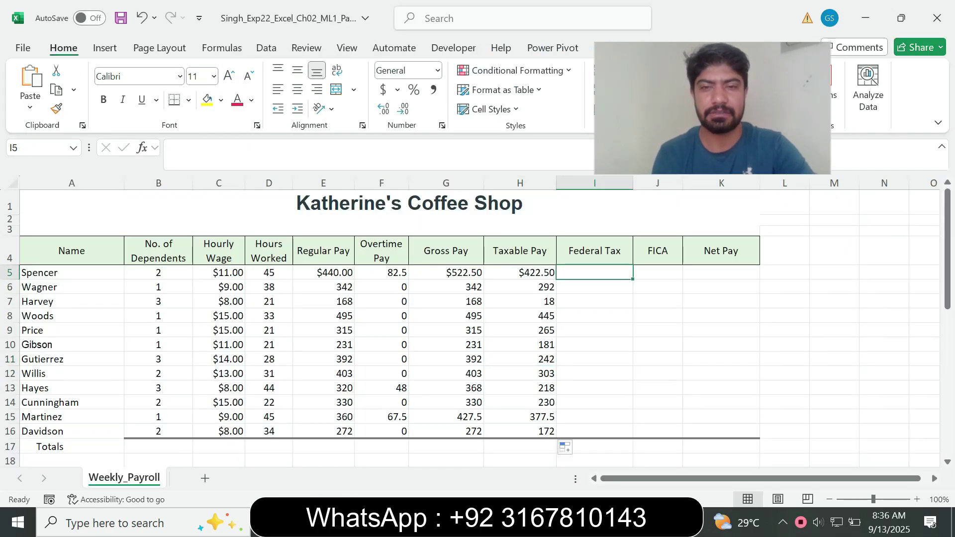
pyautogui.hotkey('alt', 'Tab')
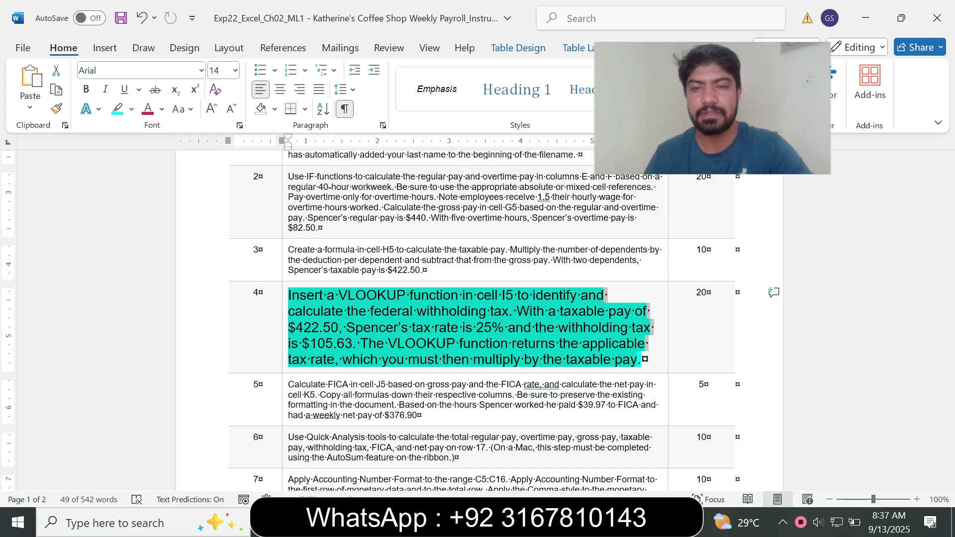
pyautogui.moveTo(339, 295); pyautogui.dragTo(397, 295)
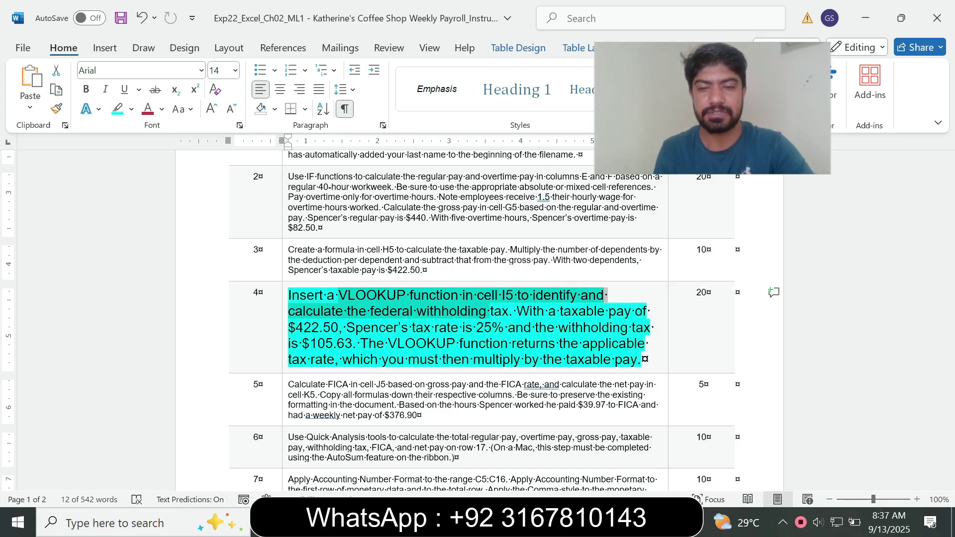
pyautogui.hotkey('alt', 'Tab')
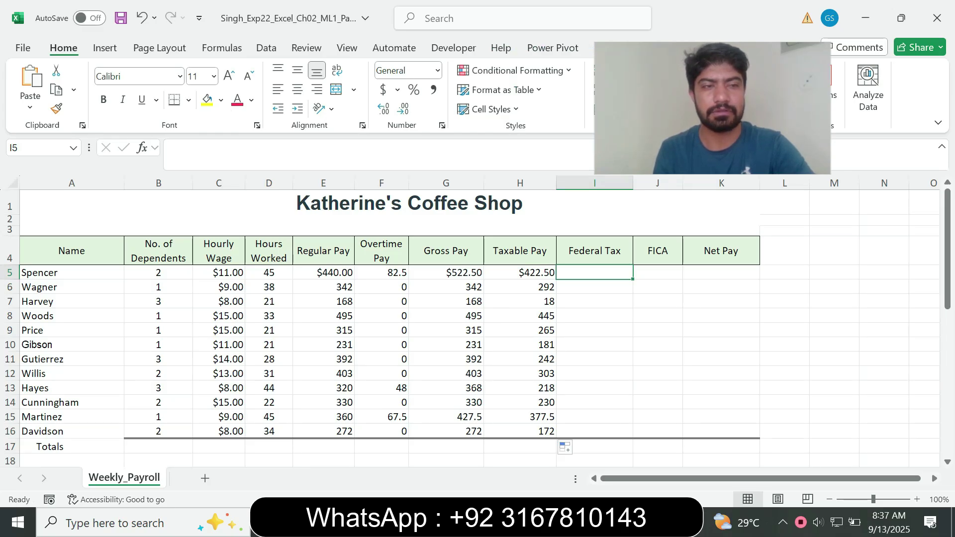
pyautogui.hotkey('alt', 'Tab')
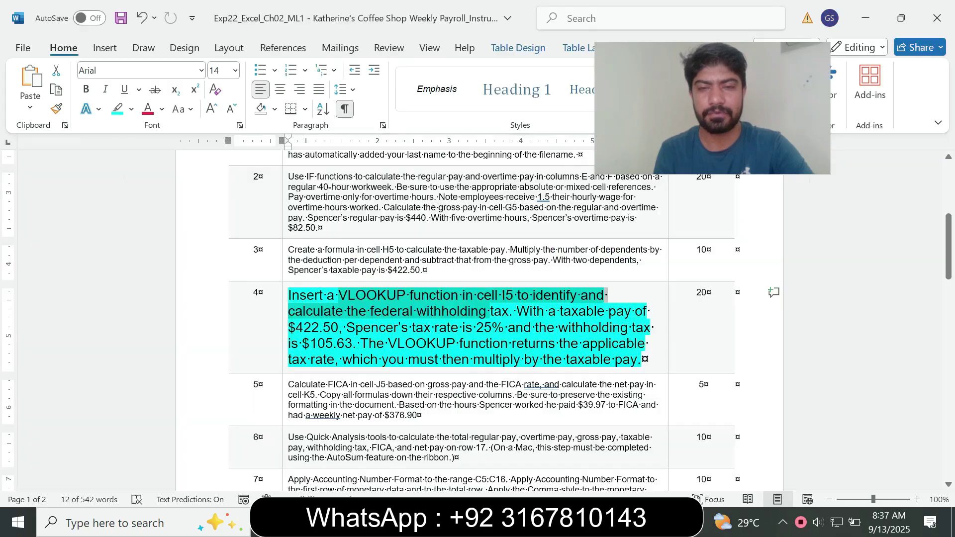
pyautogui.hotkey('alt', 'Tab')
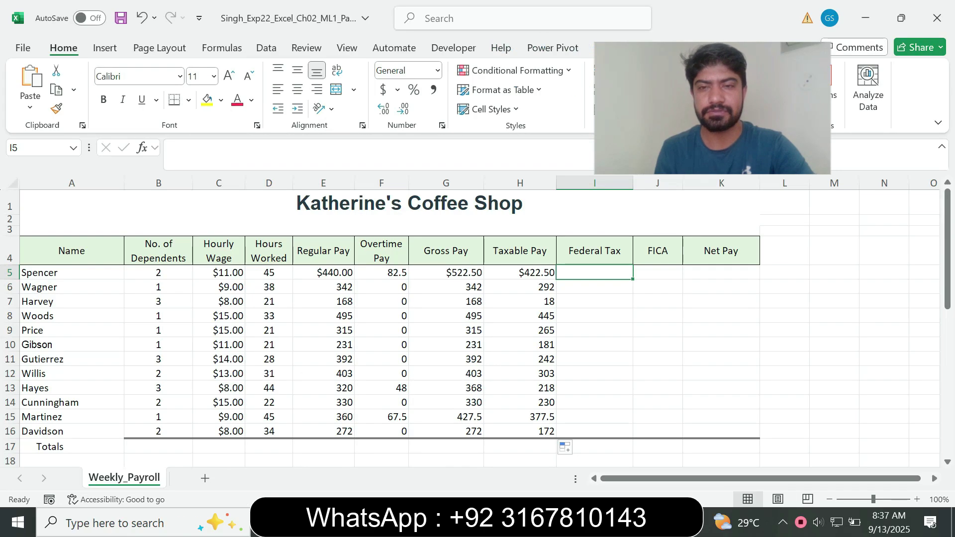
# Step: Start a VLOOKUP function in cell I5, check the step 4 instruction in Word and return to the open formula
pyautogui.write('=vl')
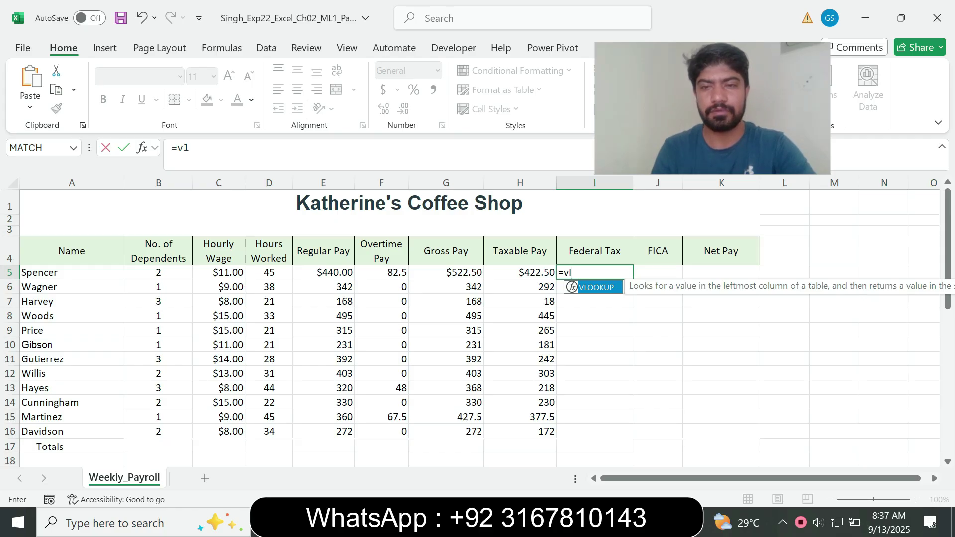
pyautogui.press('Return')
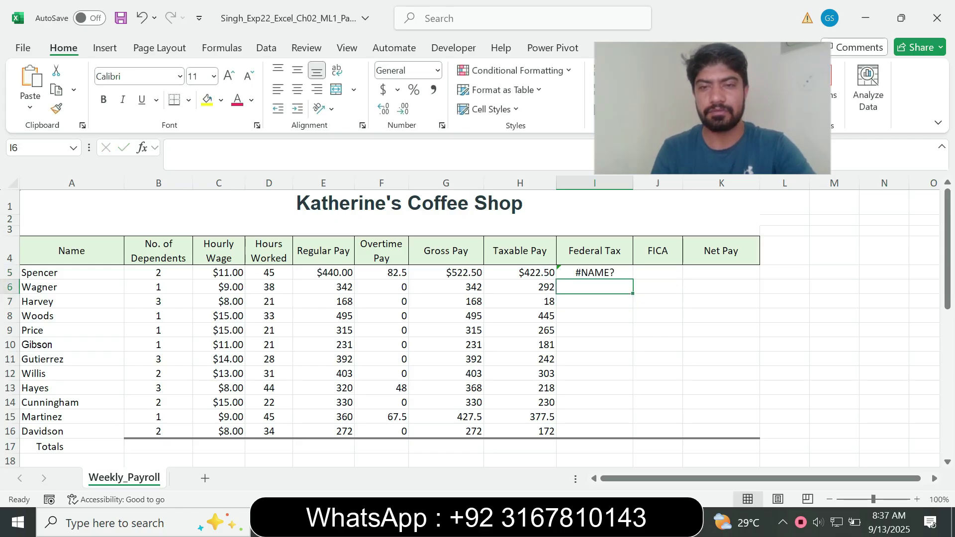
pyautogui.press('Up')
pyautogui.click(189, 147)
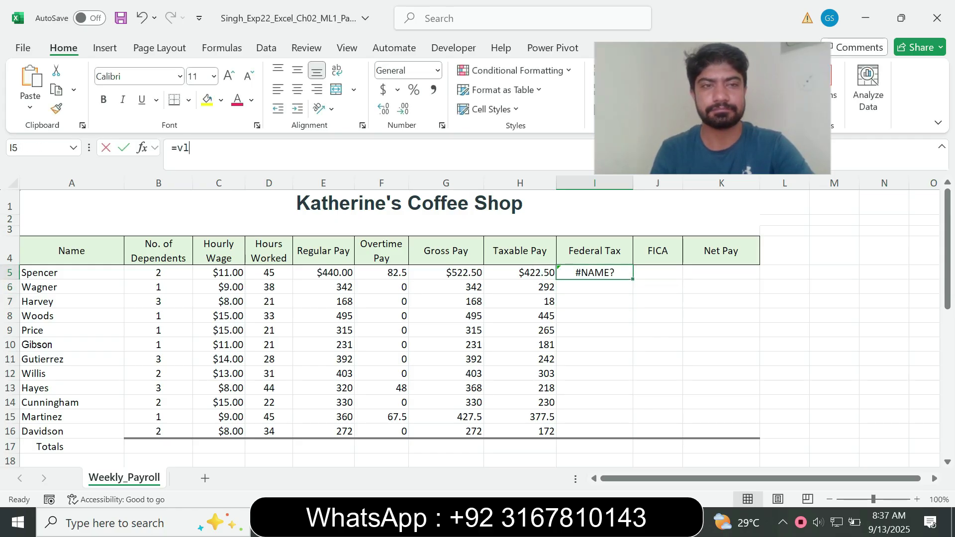
pyautogui.press('BackSpace')
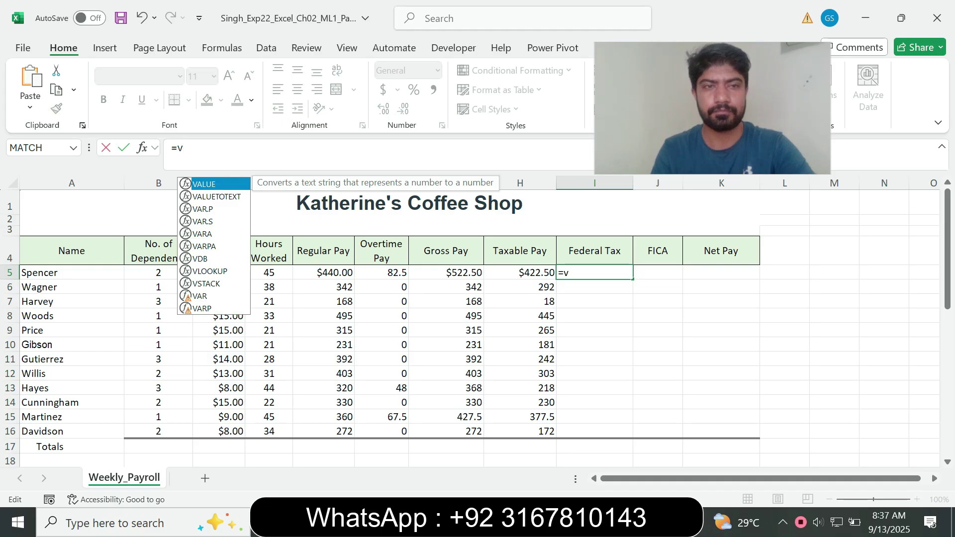
pyautogui.write('l')
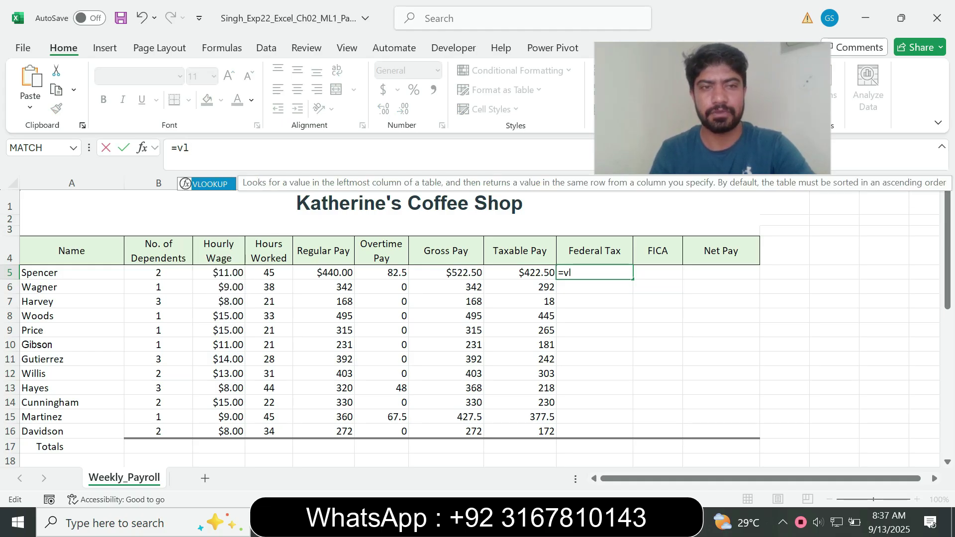
pyautogui.press('Tab')
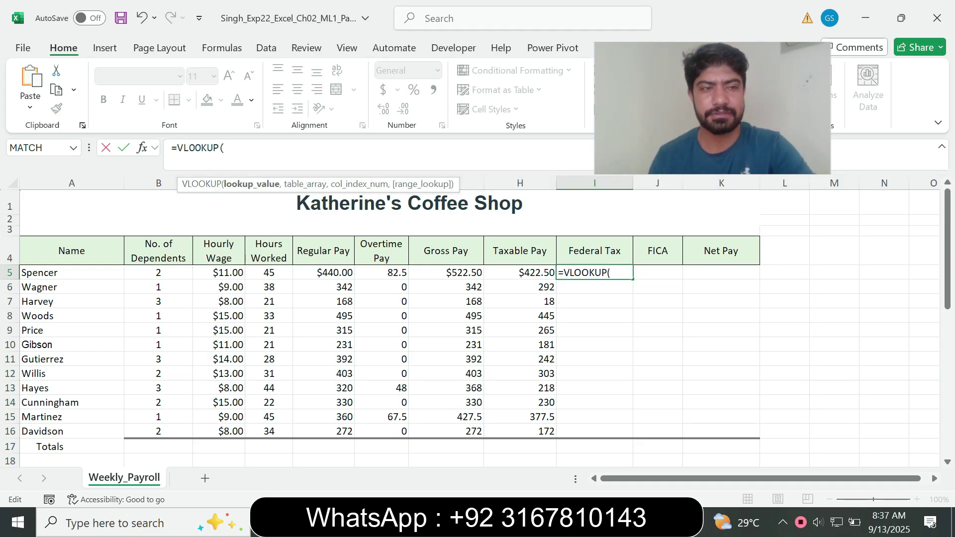
pyautogui.hotkey('alt', 'Tab')
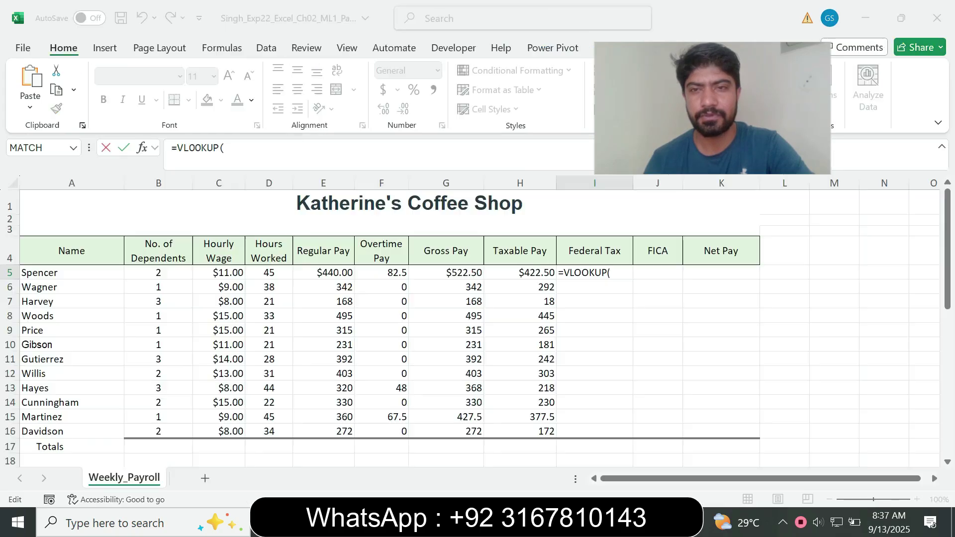
pyautogui.hotkey('alt', 'Tab')
pyautogui.hotkey('alt', 'Tab')
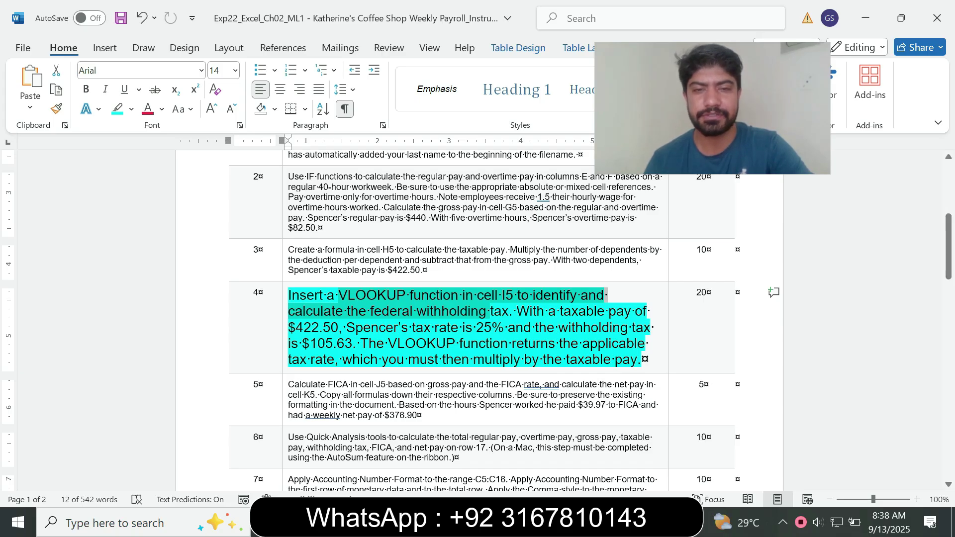
pyautogui.hotkey('alt', 'Tab')
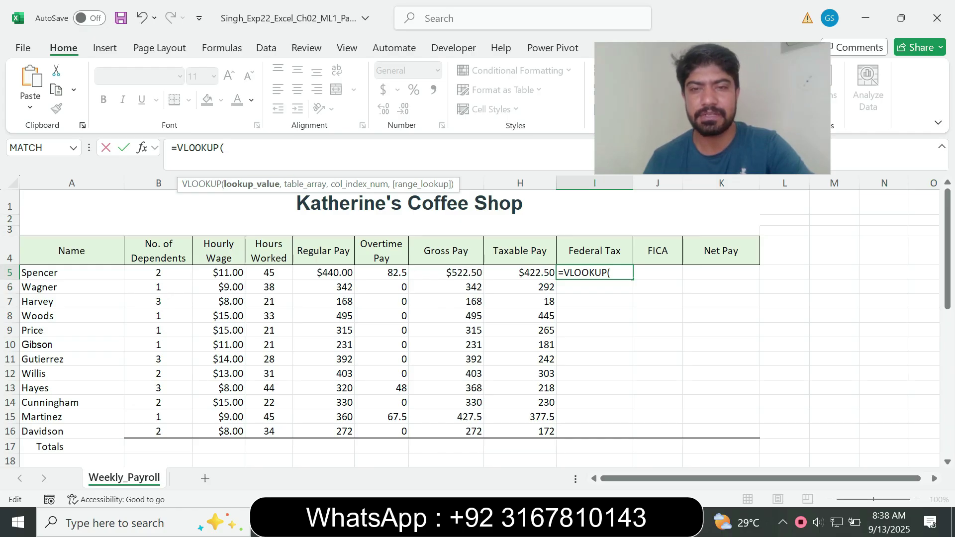
# Step: Complete the federal tax formula in cell I5 as =VLOOKUP(H5,$D$24:$E$28,2)*H5, multiplying the looked-up rate by taxable pay
pyautogui.click(519, 273)
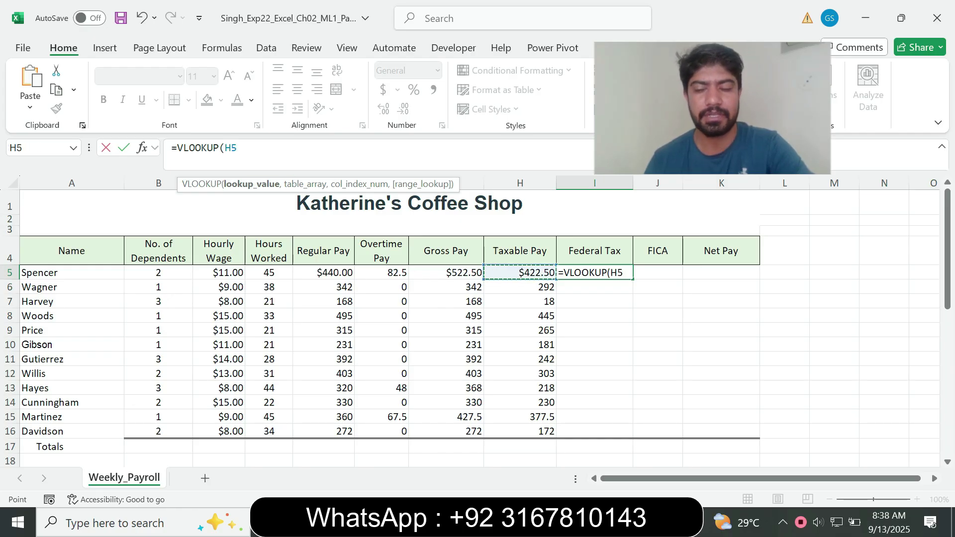
pyautogui.write(',')
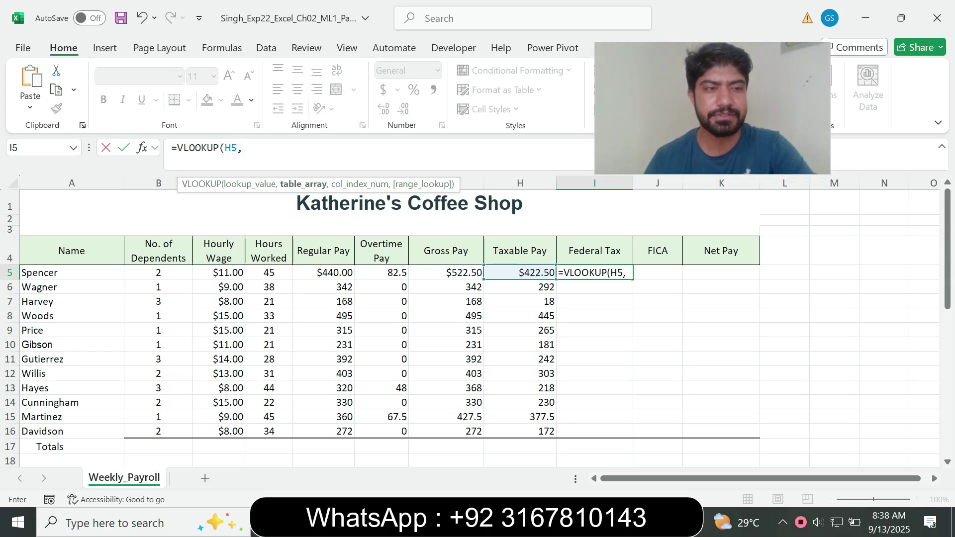
pyautogui.write('D24')
pyautogui.press('F4')
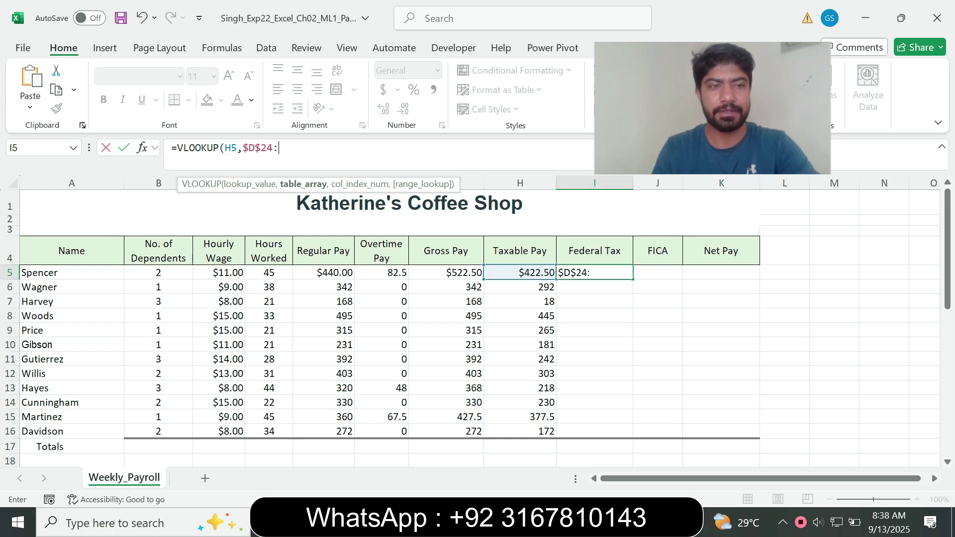
pyautogui.write(':$E$')
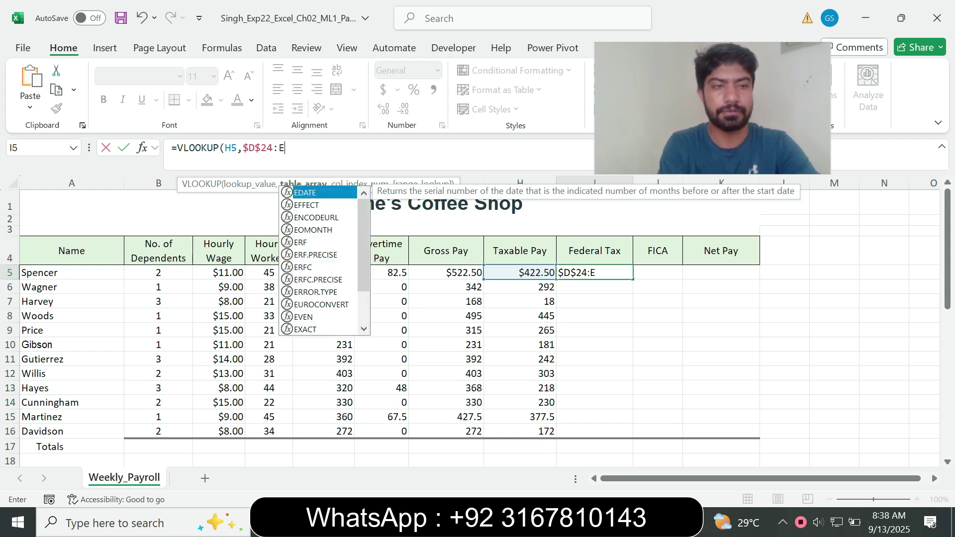
pyautogui.write('28')
pyautogui.press('F4')
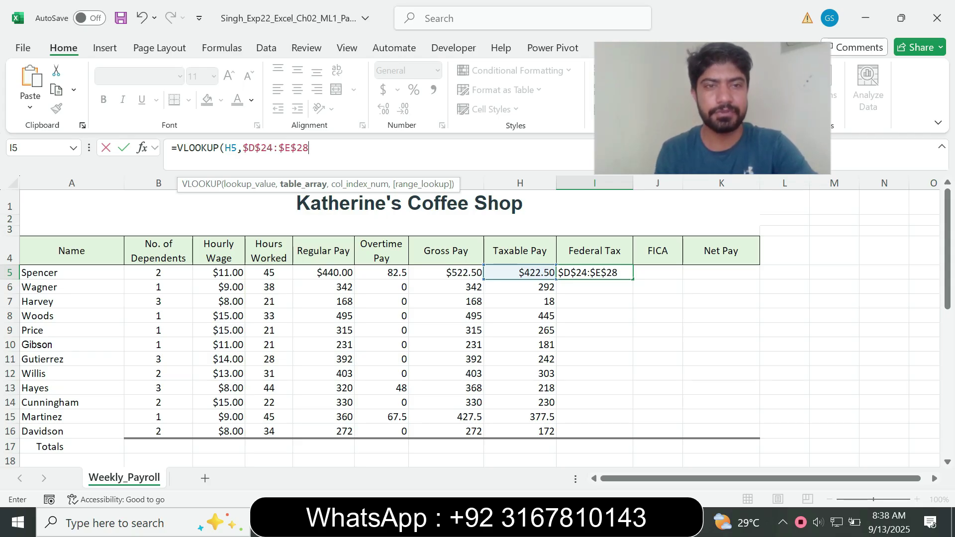
pyautogui.write(',2')
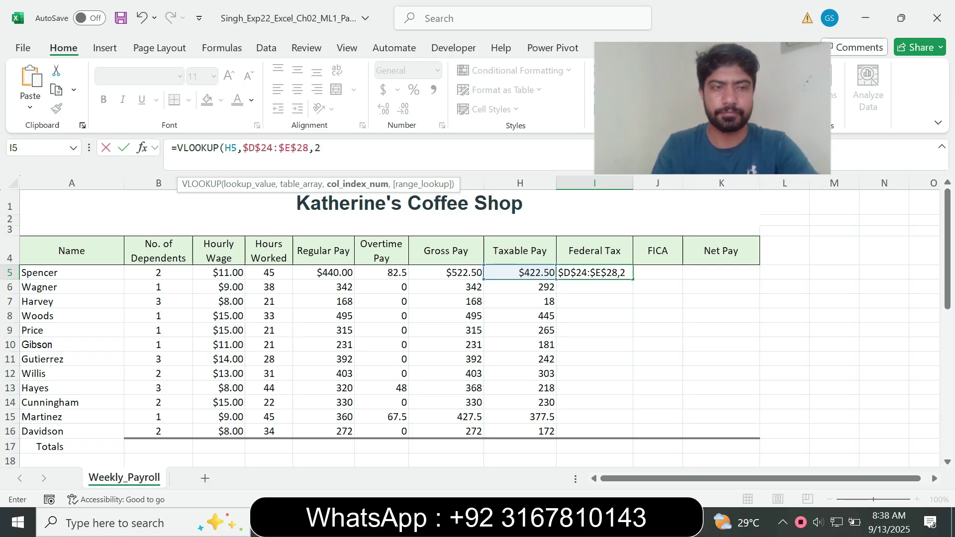
pyautogui.write(')')
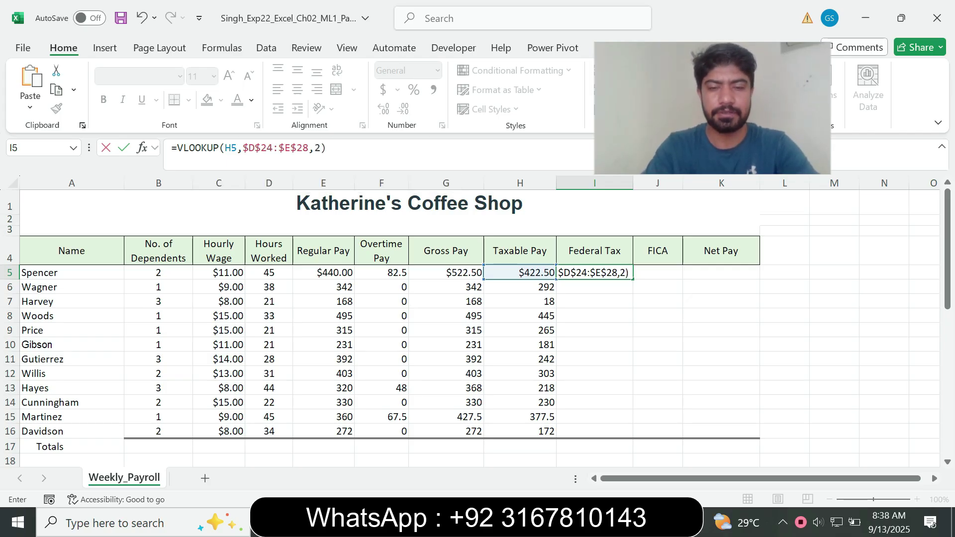
pyautogui.write('*H5')
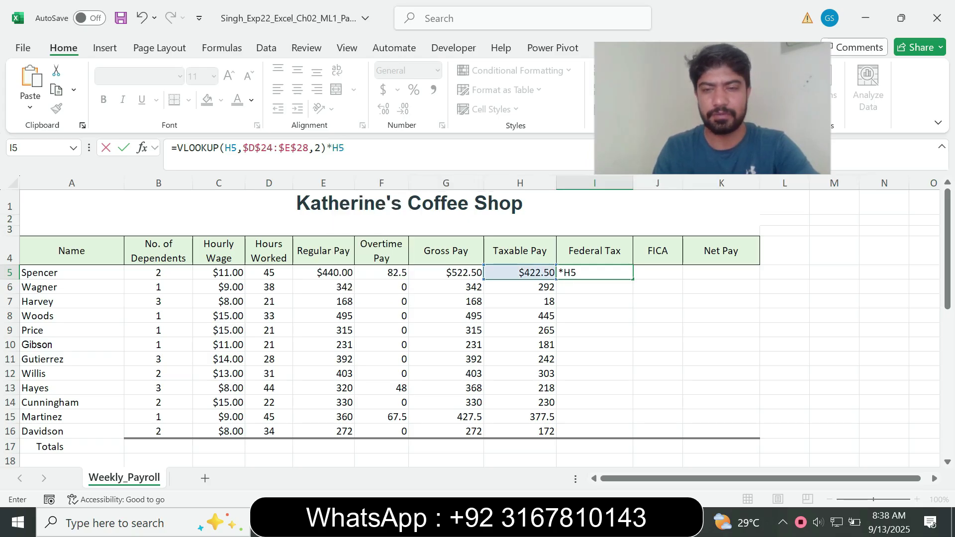
pyautogui.press('Return')
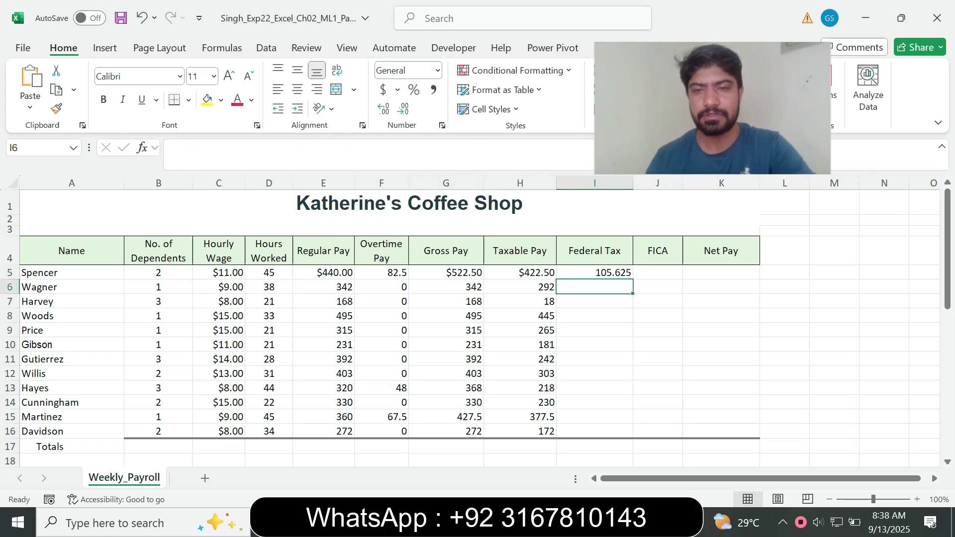
# Step: Reselect cell I5 and check the expected withholding tax and the multiply-by-taxable-pay wording in Word's step 4 instruction
pyautogui.press('Up')
pyautogui.hotkey('alt', 'Tab')
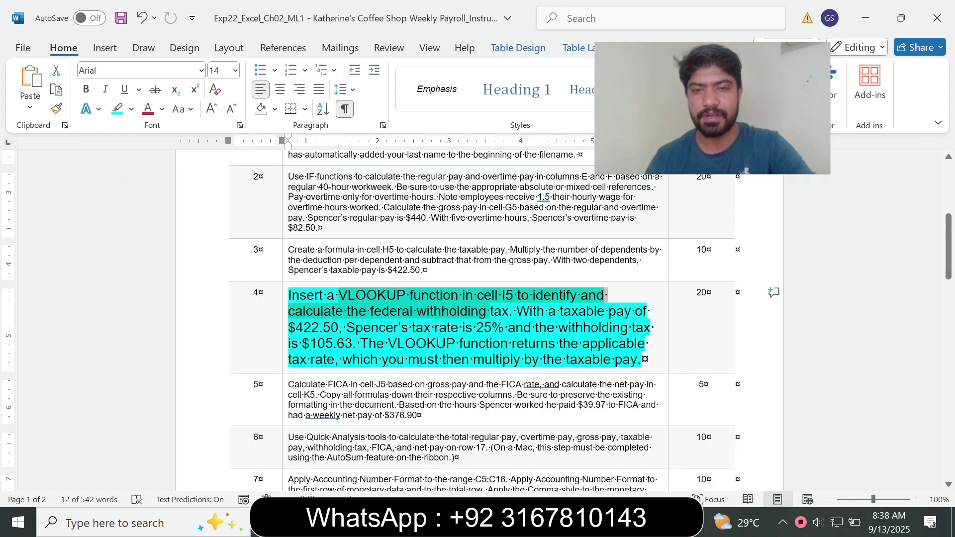
pyautogui.moveTo(302, 343); pyautogui.dragTo(332, 343)
pyautogui.click(332, 343)
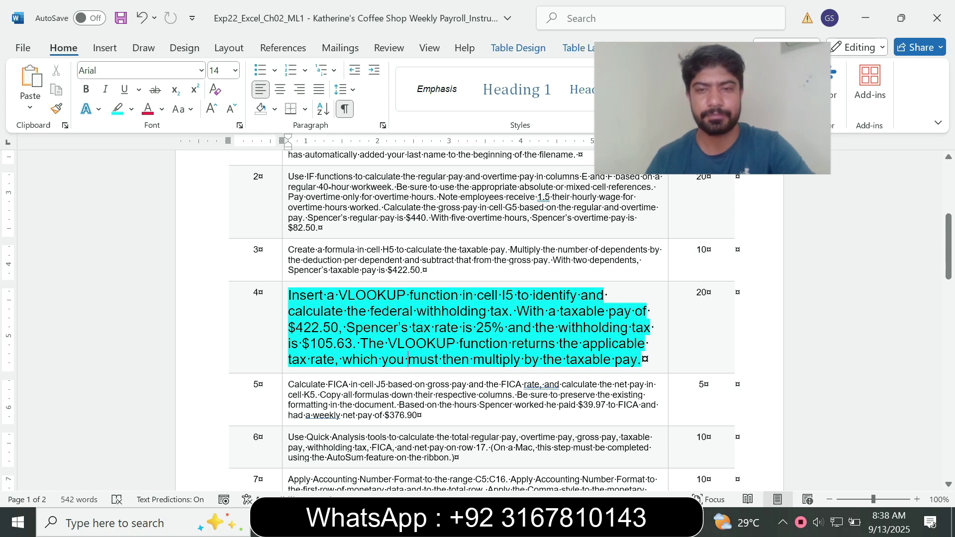
pyautogui.moveTo(360, 344); pyautogui.dragTo(542, 359)
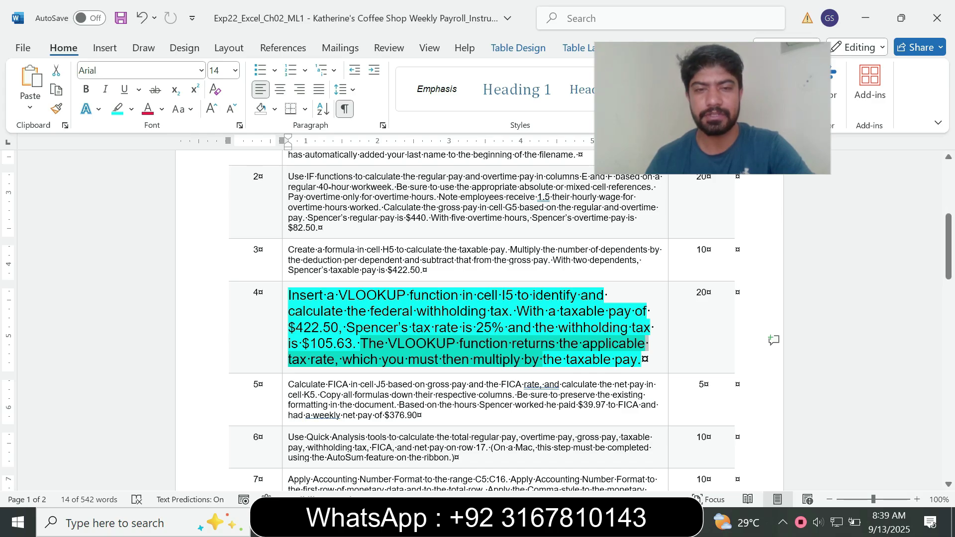
pyautogui.click(382, 359)
pyautogui.moveTo(382, 359); pyautogui.dragTo(473, 359)
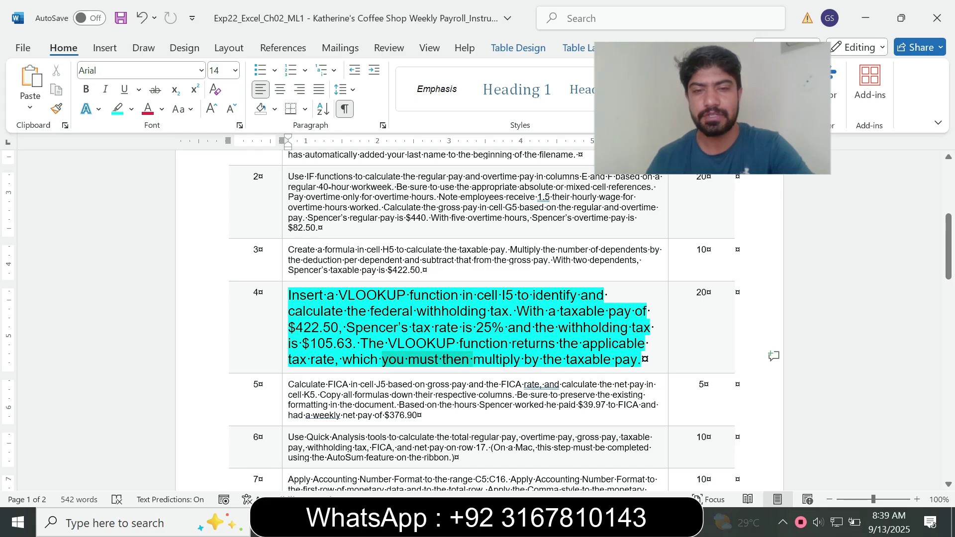
pyautogui.click(447, 385)
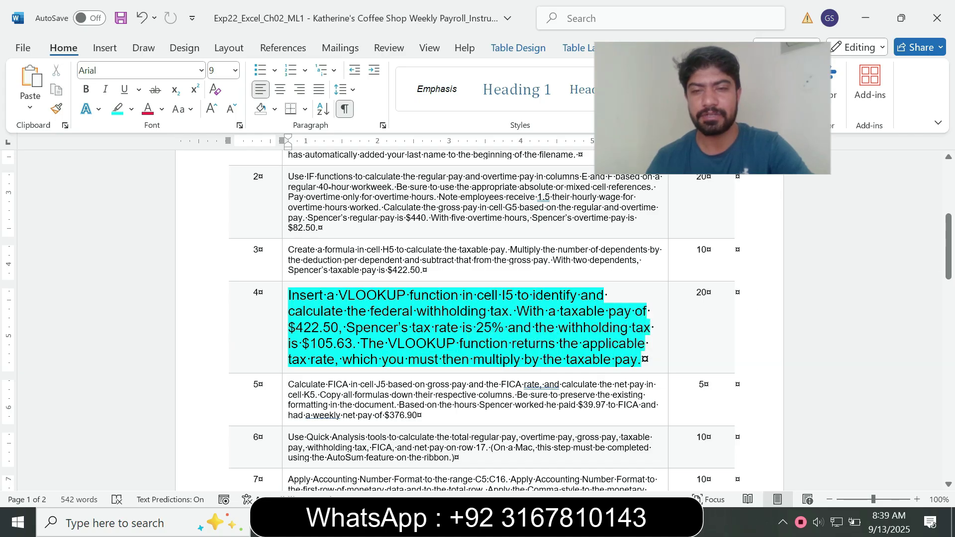
# Step: Return to Excel, fill the I5 federal tax formula through I16 without formatting, and switch back to Word
pyautogui.hotkey('alt', 'Tab')
pyautogui.moveTo(633, 279); pyautogui.dragTo(633, 437)
pyautogui.click(646, 448)
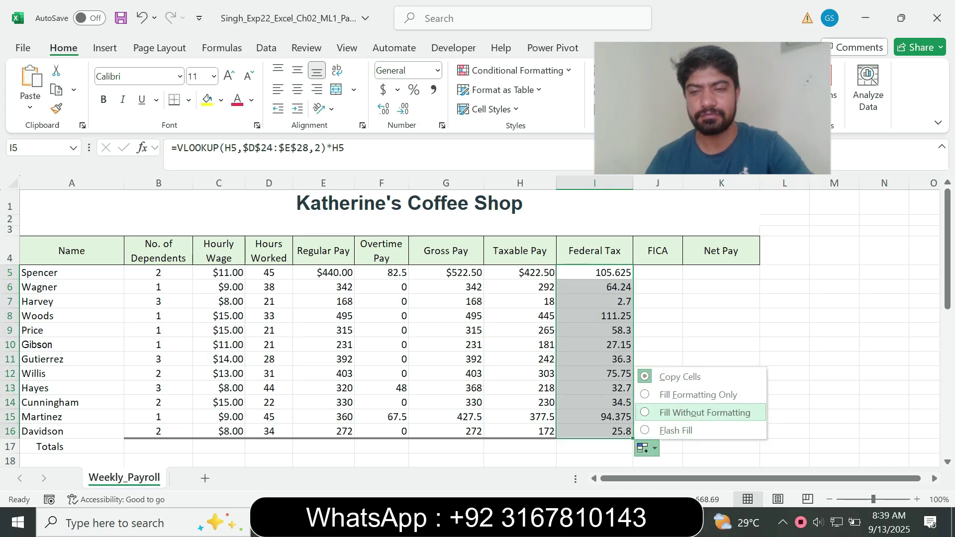
pyautogui.click(705, 412)
pyautogui.hotkey('alt', 'Tab')
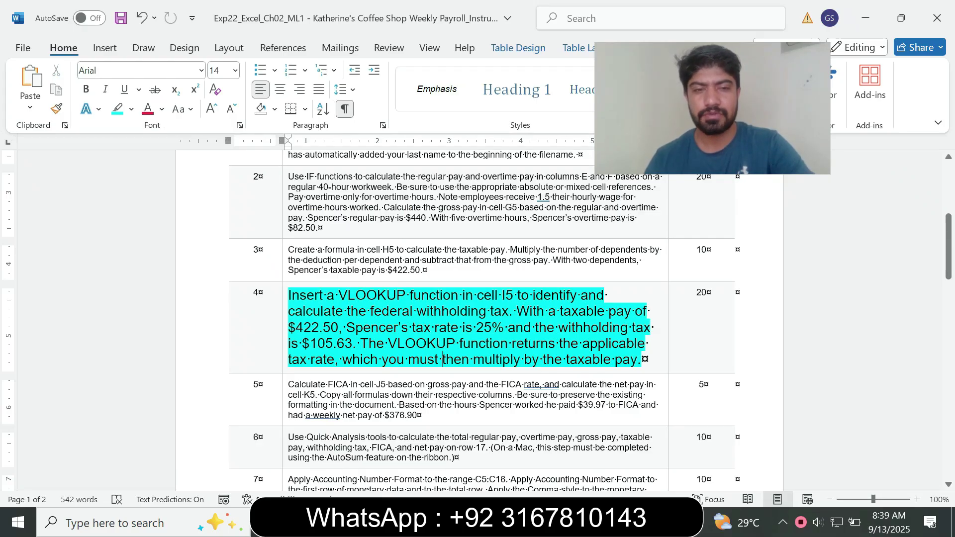
# Step: Reset the step 4 instruction text in Word to font size 9 and remove its highlight colour
pyautogui.tripleClick(308, 359)
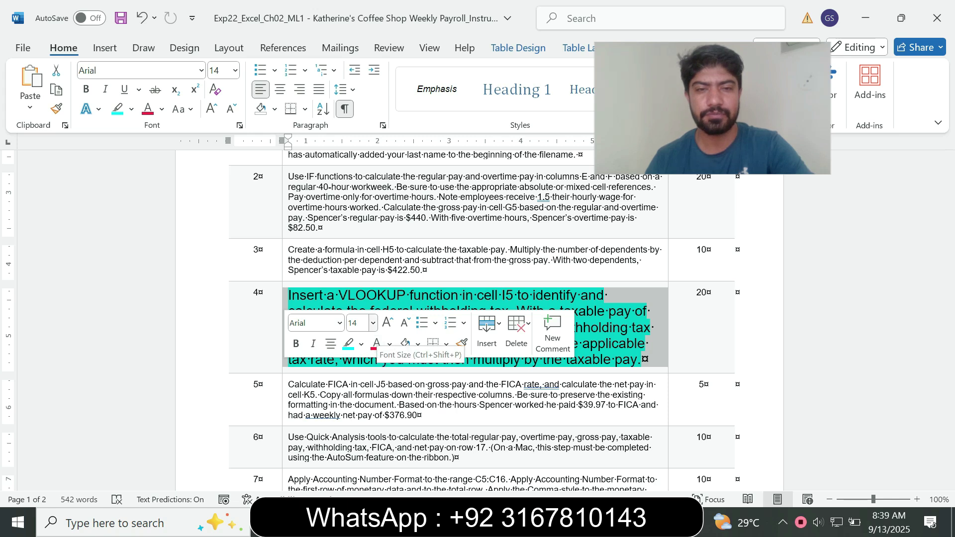
pyautogui.click(373, 323)
pyautogui.click(357, 46)
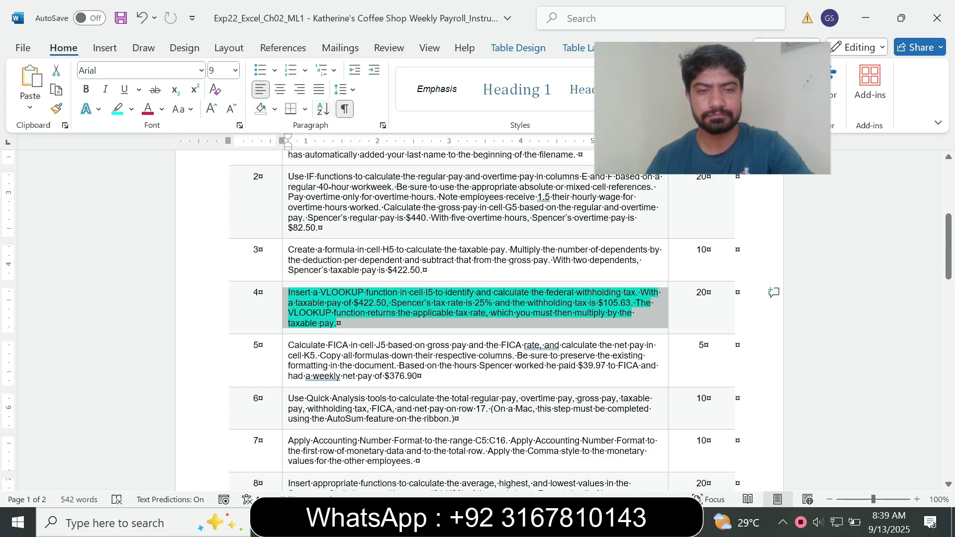
pyautogui.click(131, 109)
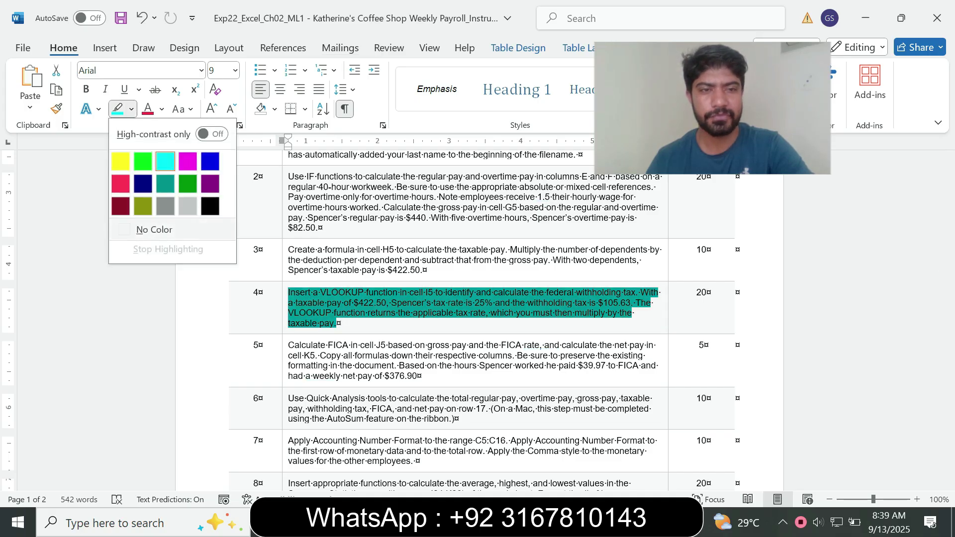
pyautogui.click(154, 229)
pyautogui.click(337, 323)
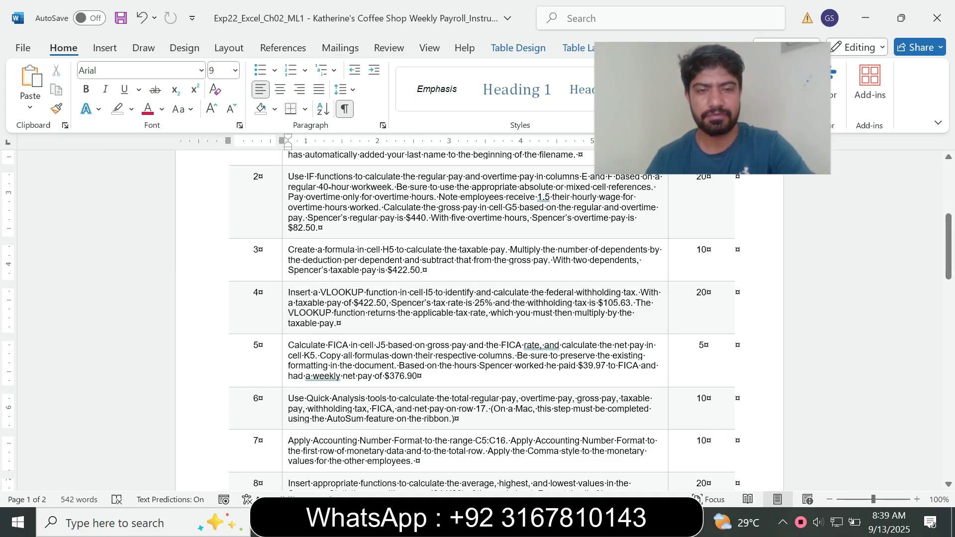
# Step: Enlarge the step 5 instruction text to font size 14 and highlight it in turquoise
pyautogui.click(285, 366)
pyautogui.click(373, 320)
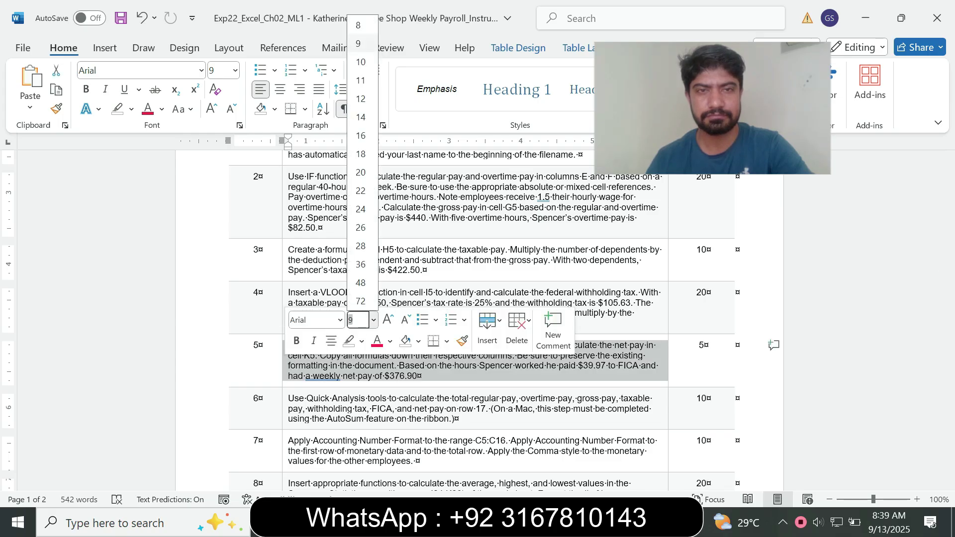
pyautogui.click(363, 116)
pyautogui.click(131, 109)
pyautogui.click(166, 161)
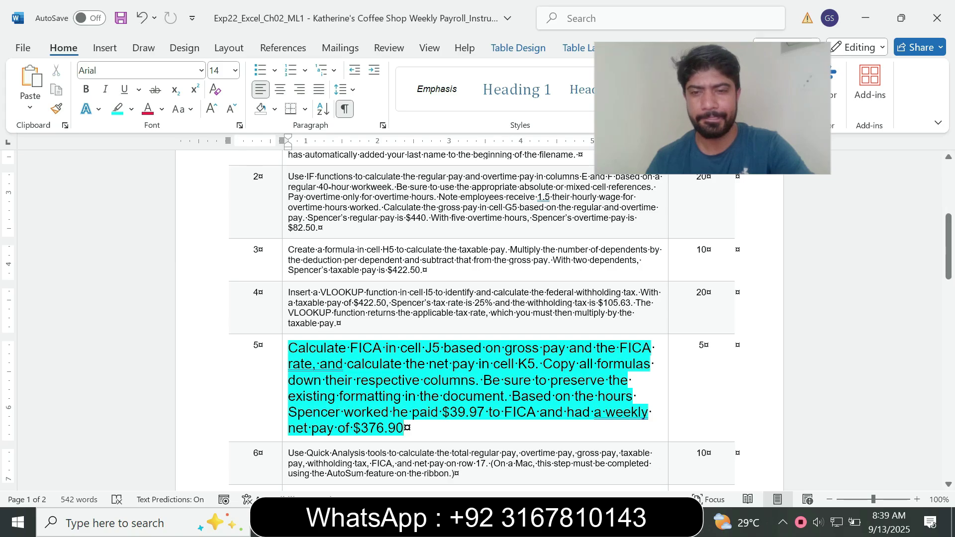
# Step: Select cell J5 in Excel, and examine Word's step 5 wording on gross pay, the FICA rate and preserving existing formatting
pyautogui.moveTo(949, 247)
pyautogui.mouseDown()
pyautogui.moveTo(949, 330)
pyautogui.moveTo(948, 194)
pyautogui.moveTo(949, 251)
pyautogui.mouseUp()
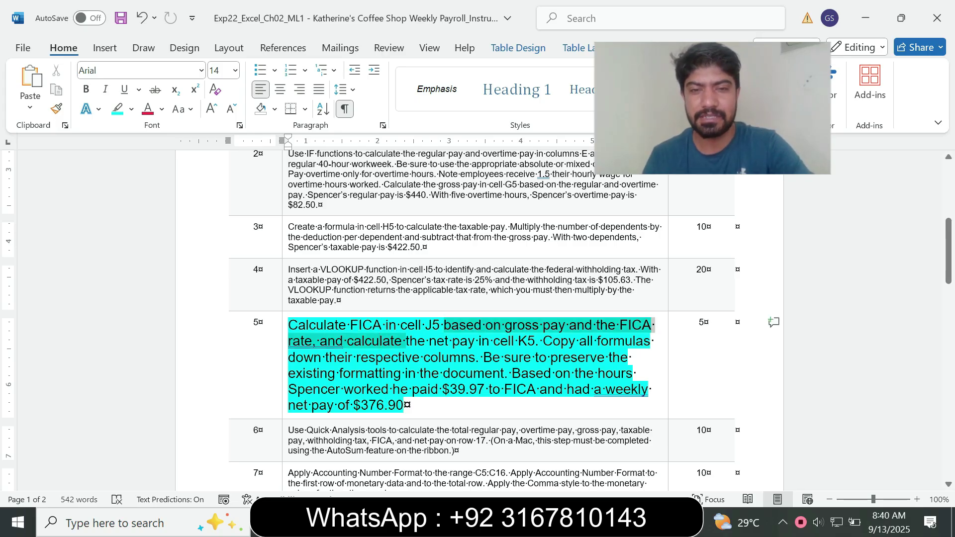
pyautogui.hotkey('alt', 'Tab')
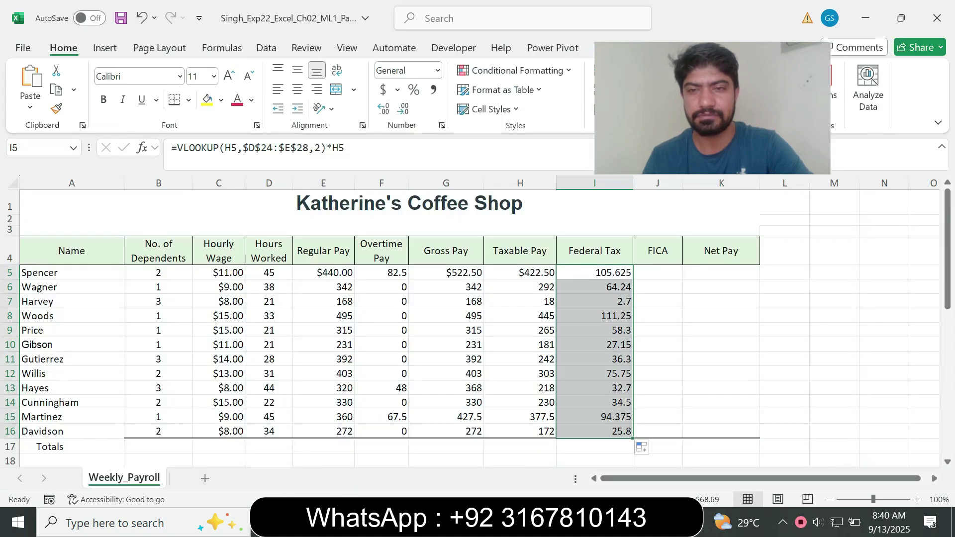
pyautogui.click(657, 272)
pyautogui.hotkey('alt', 'Tab')
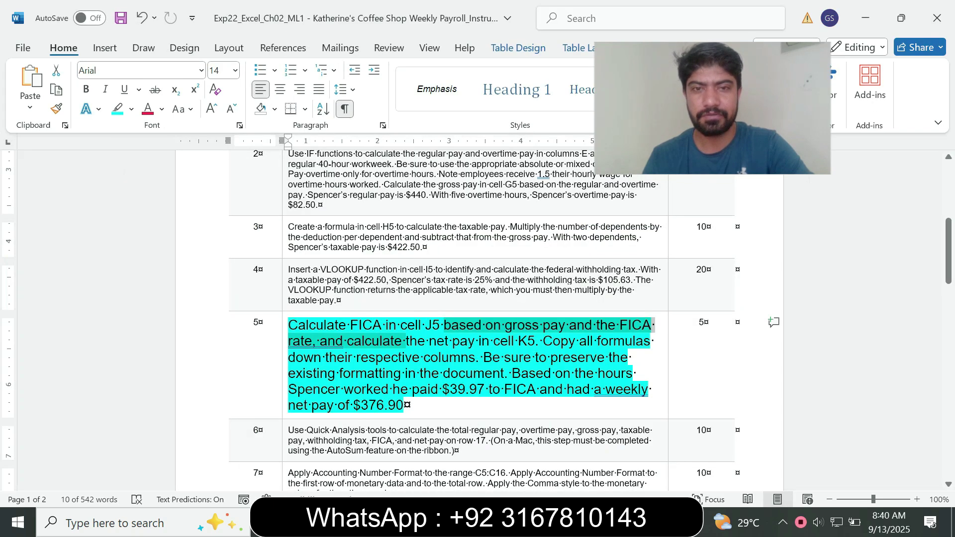
pyautogui.click(451, 325)
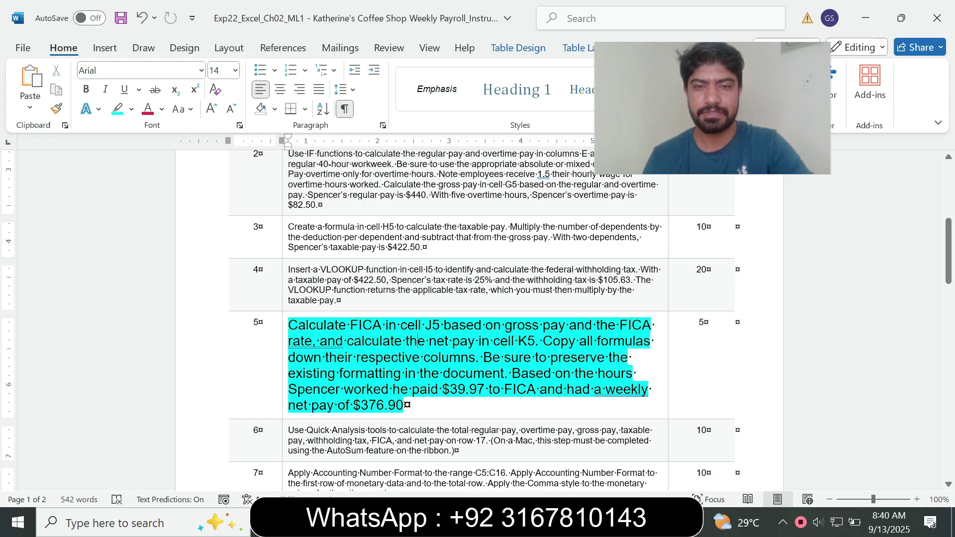
pyautogui.moveTo(451, 325)
pyautogui.mouseDown()
pyautogui.moveTo(542, 325)
pyautogui.moveTo(443, 325)
pyautogui.mouseUp()
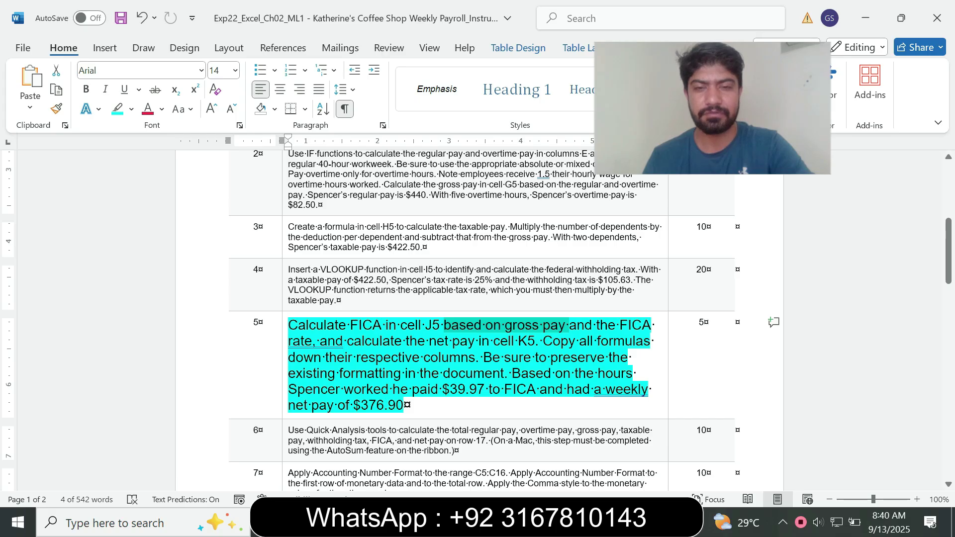
pyautogui.moveTo(484, 357); pyautogui.dragTo(503, 373)
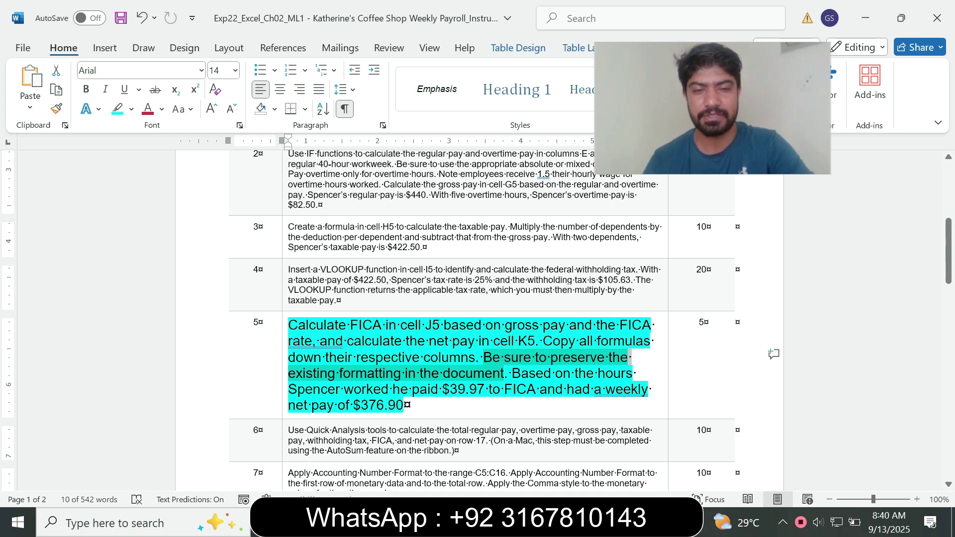
# Step: Switch to Excel and enter the FICA formula =G5*$B$26 in cell J5, multiplying gross pay by the absolute FICA rate
pyautogui.hotkey('alt', 'Tab')
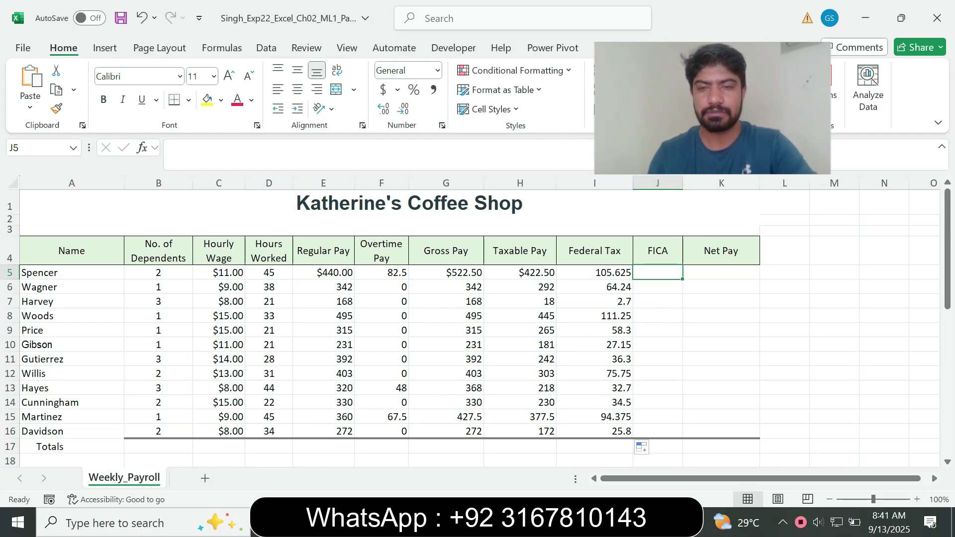
pyautogui.write('=')
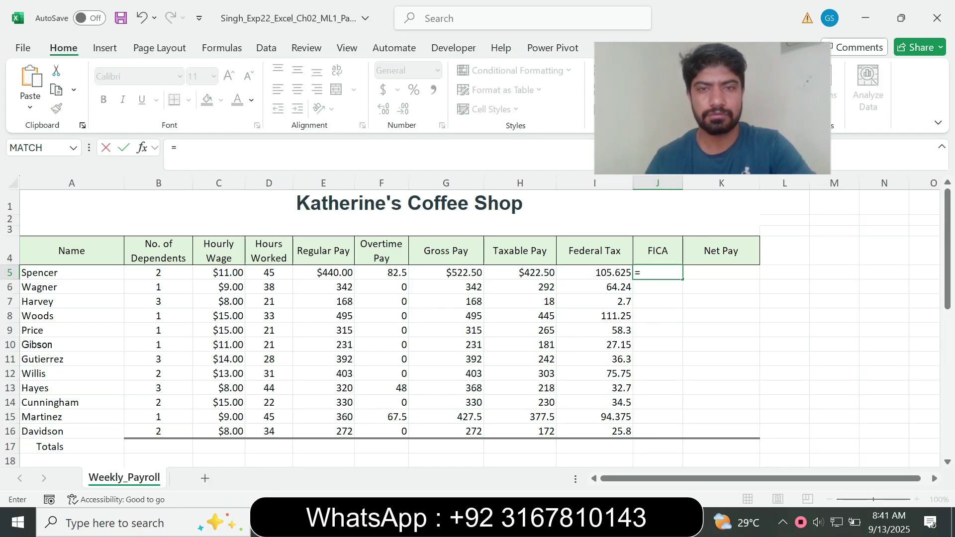
pyautogui.click(445, 272)
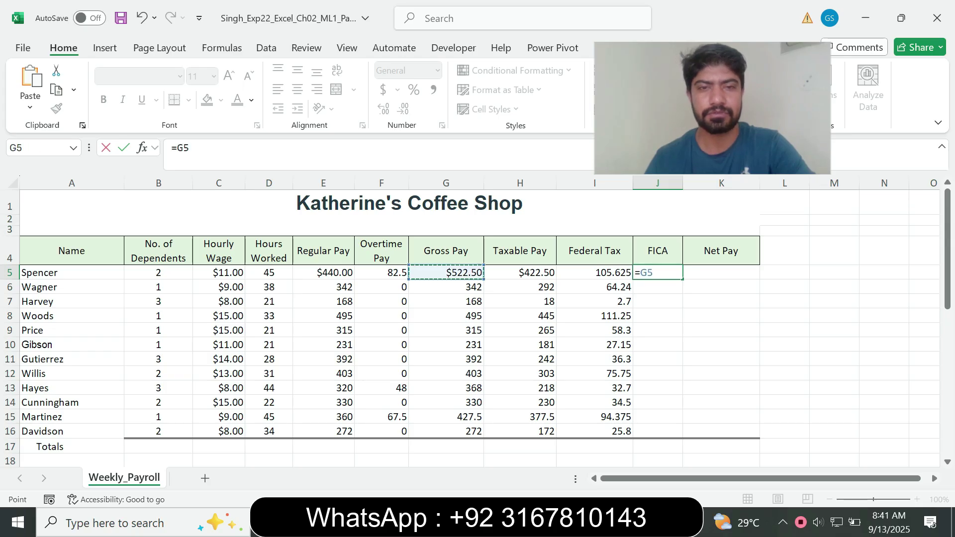
pyautogui.press('F2')
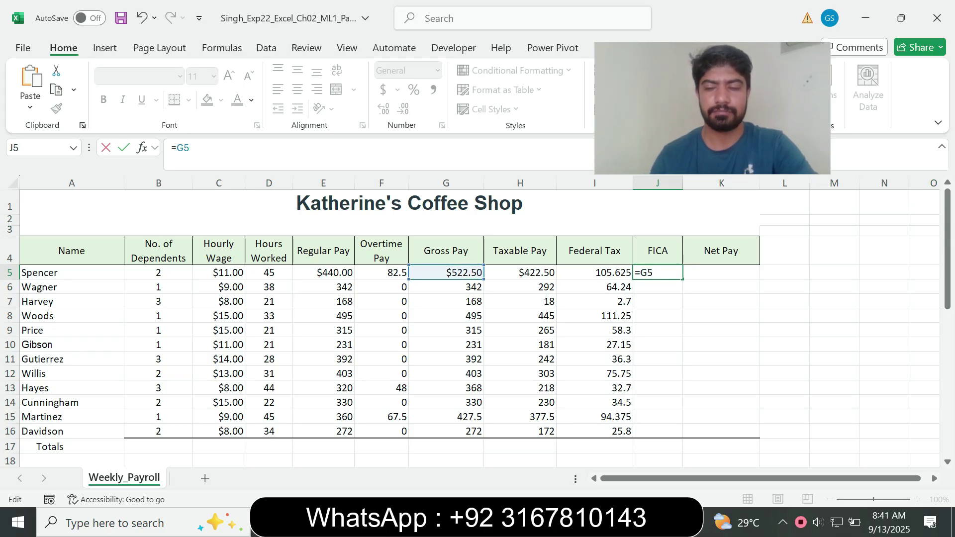
pyautogui.write('*')
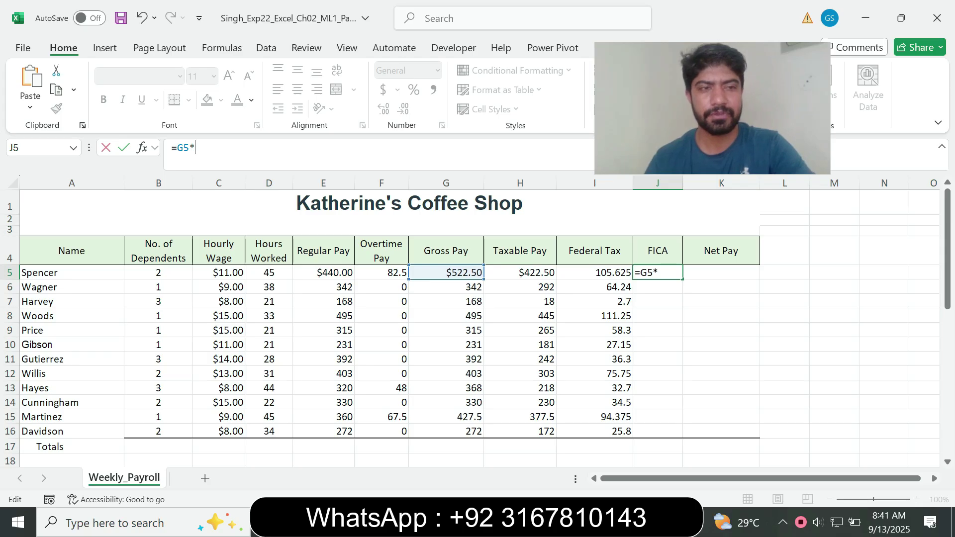
pyautogui.write('B26')
pyautogui.press('F4')
pyautogui.press('Return')
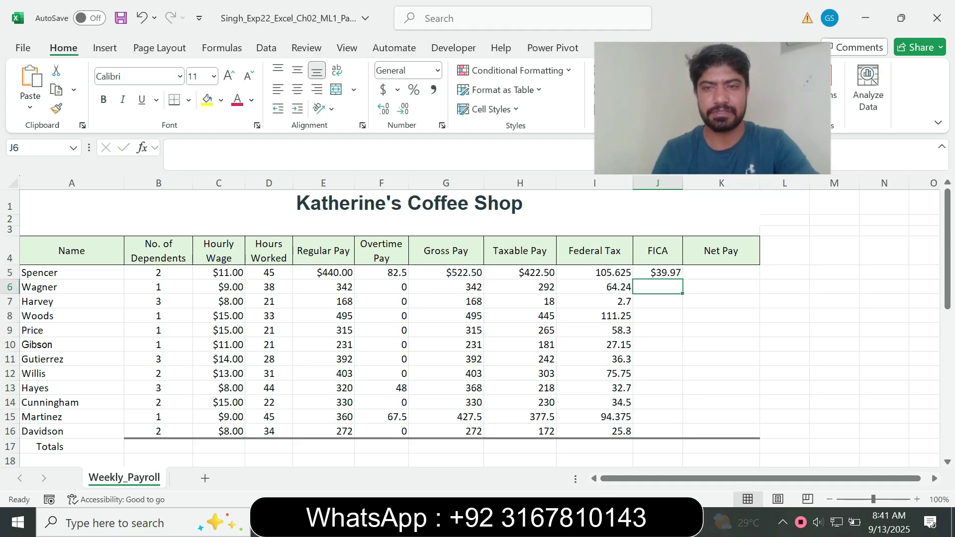
# Step: Reselect cell J5 and compare its FICA result with the expected amount in Word's step 5 instruction
pyautogui.click(657, 272)
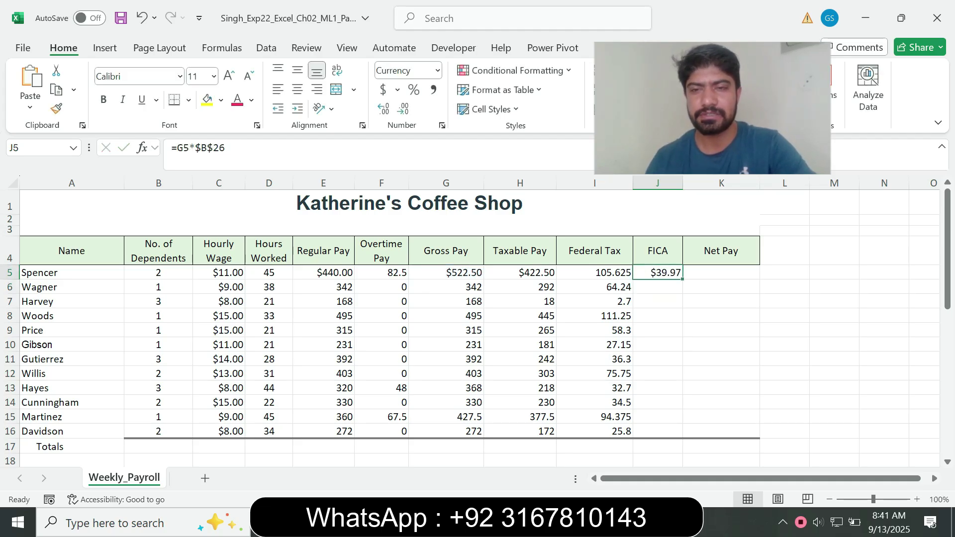
pyautogui.hotkey('alt', 'Tab')
pyautogui.click(500, 374)
pyautogui.moveTo(443, 389); pyautogui.dragTo(485, 389)
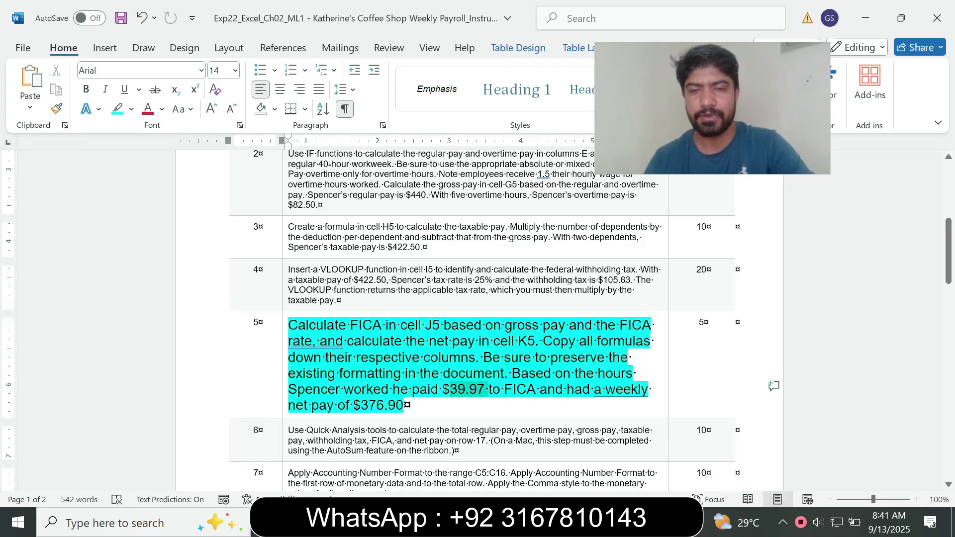
pyautogui.click(404, 406)
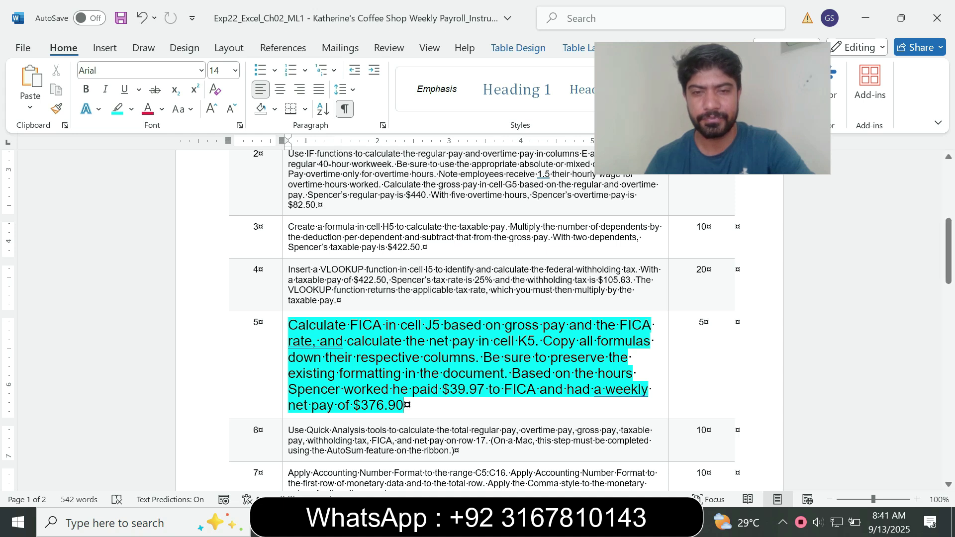
# Step: Return to Excel and fill the J5 FICA formula down through J16 without formatting
pyautogui.hotkey('alt', 'Tab')
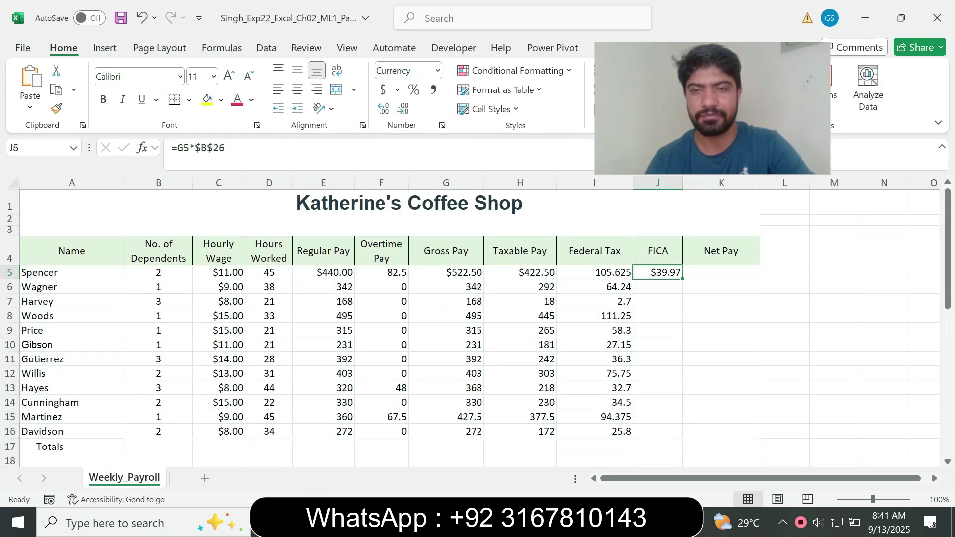
pyautogui.moveTo(682, 280); pyautogui.dragTo(682, 435)
pyautogui.click(691, 448)
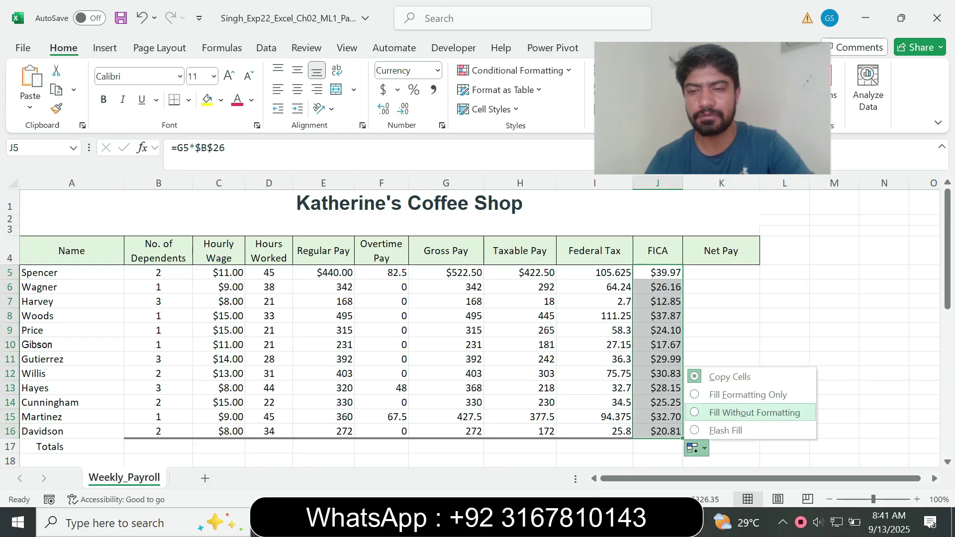
pyautogui.click(736, 412)
# Step: Select cell K5, recheck step 5 in Word, and enter the net pay formula =G5-I5-J5 back in Excel
pyautogui.click(721, 287)
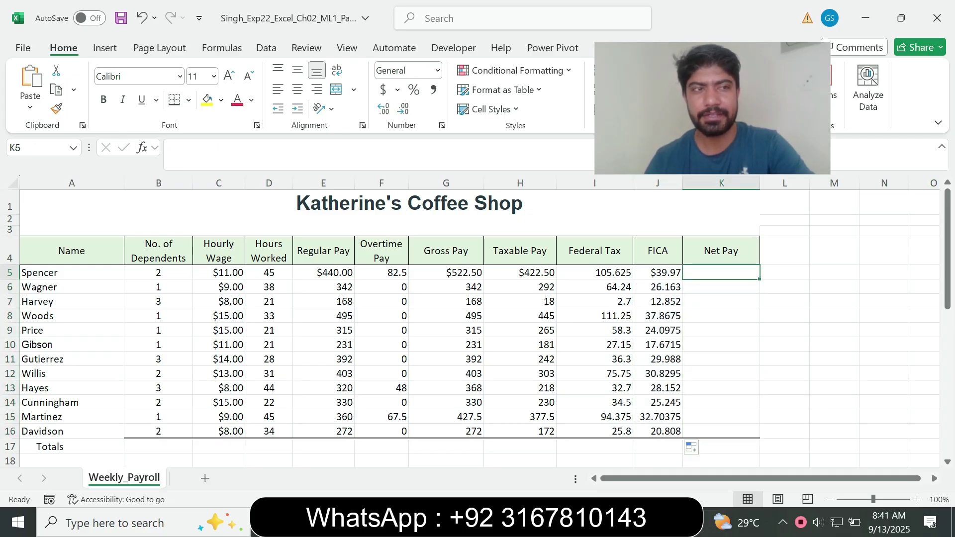
pyautogui.hotkey('alt', 'Tab')
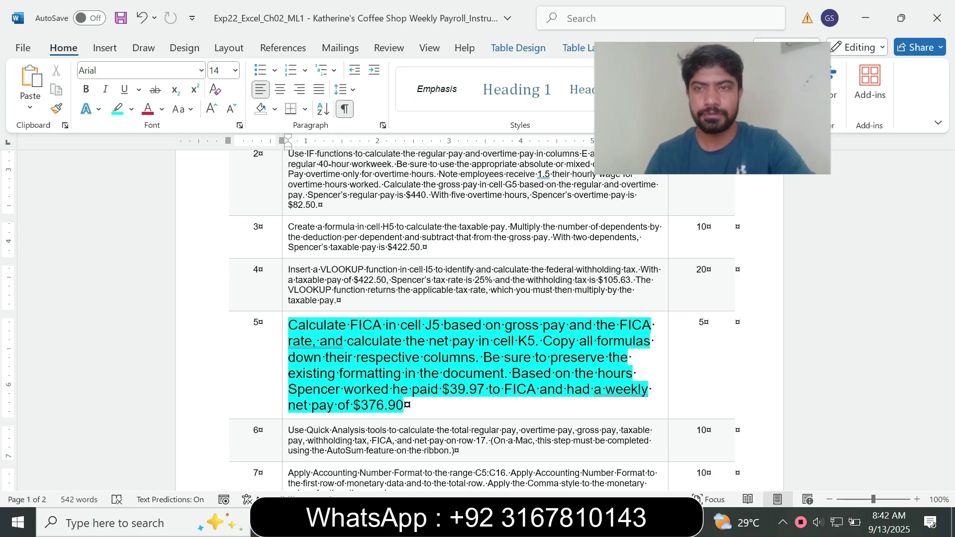
pyautogui.hotkey('alt', 'Tab')
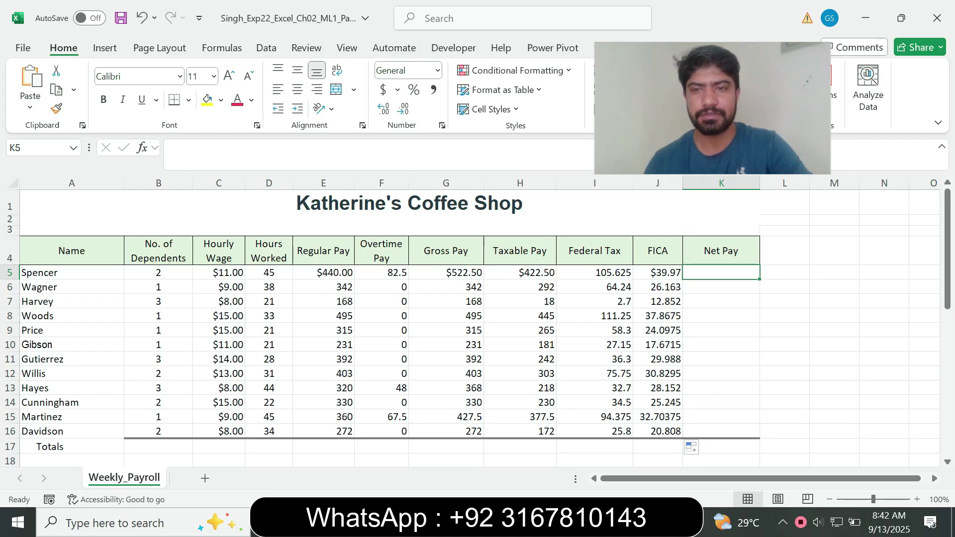
pyautogui.write('=')
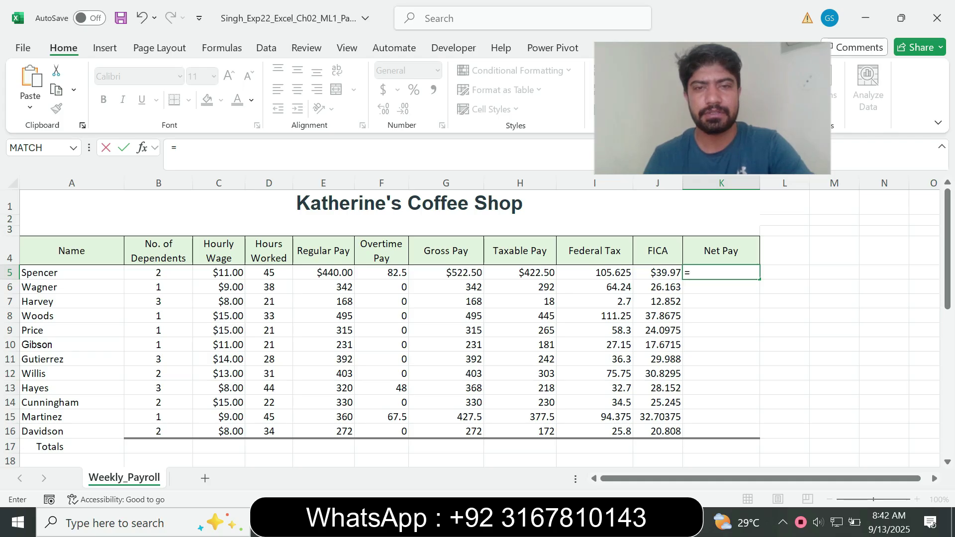
pyautogui.click(445, 273)
pyautogui.click(189, 148)
pyautogui.write('-')
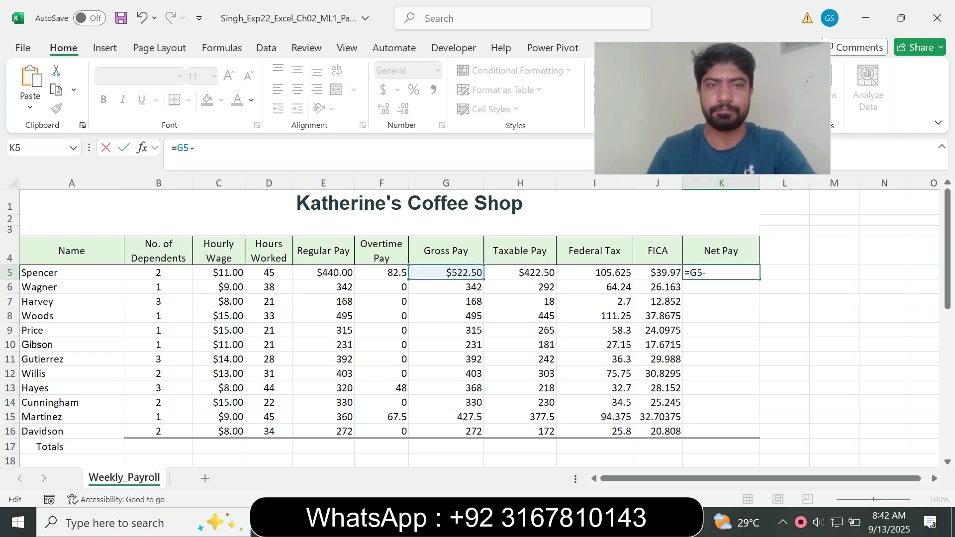
pyautogui.click(594, 272)
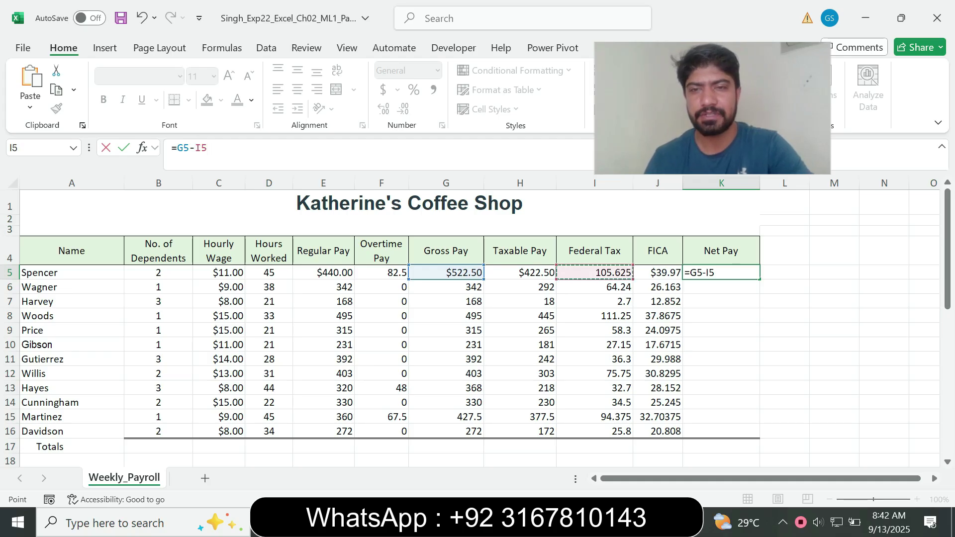
pyautogui.write('-')
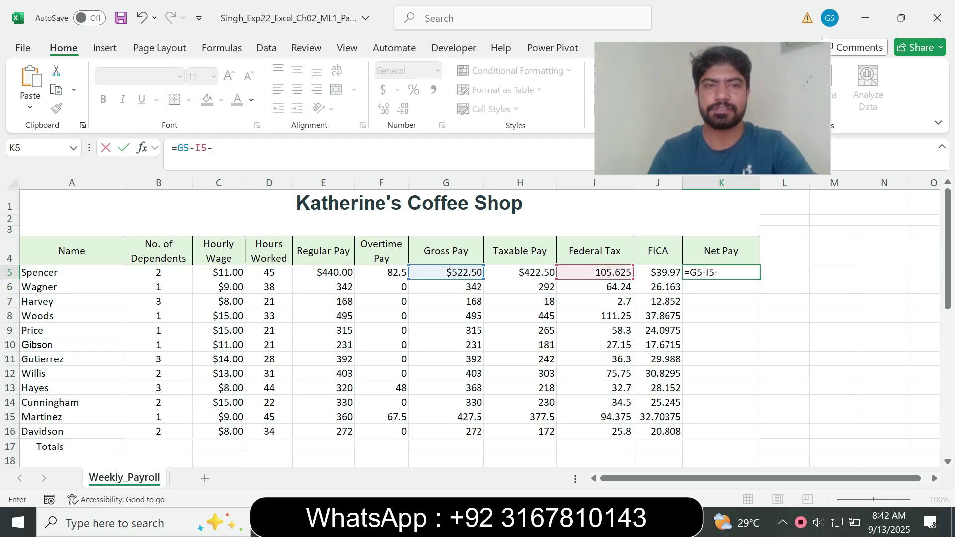
pyautogui.click(657, 272)
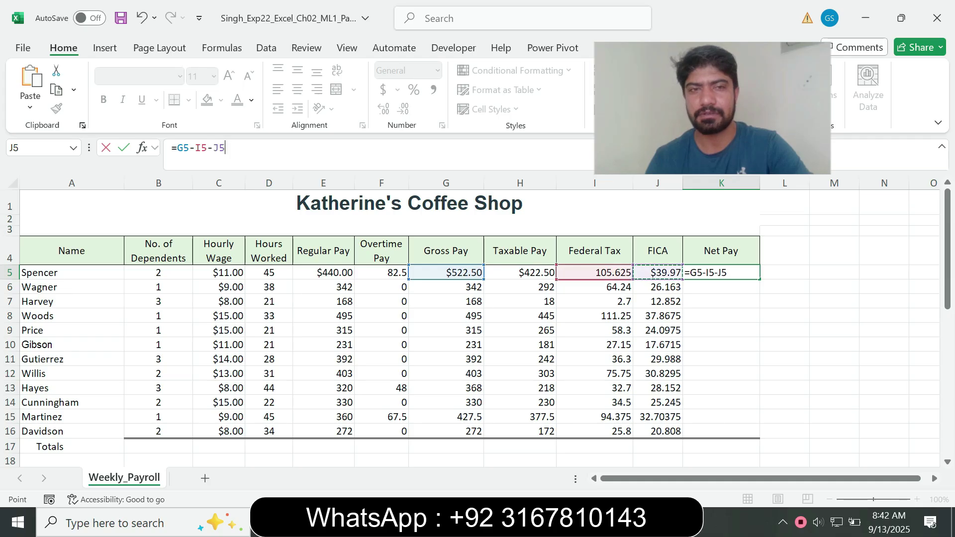
pyautogui.press('Return')
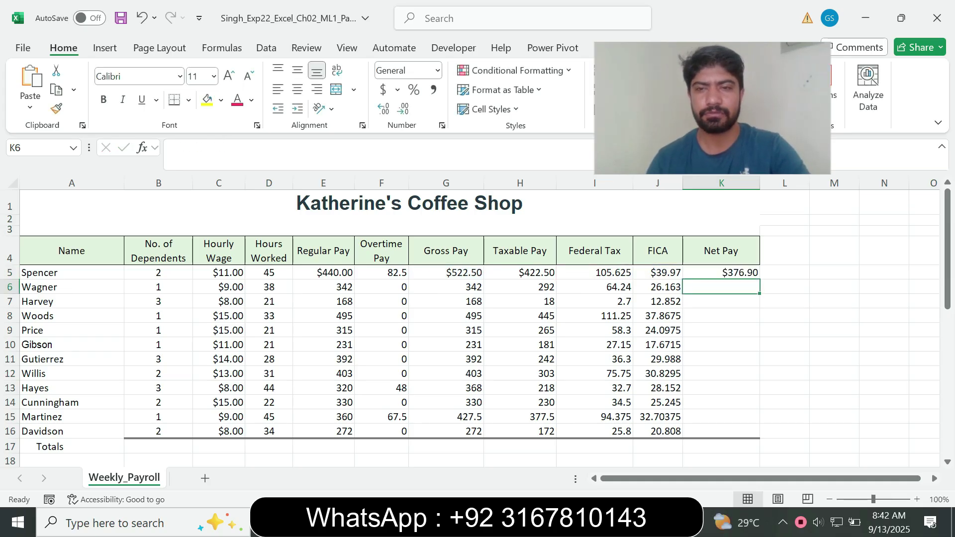
# Step: Check the expected net pay in Word, return to Excel and fill the K5 formula through K16 without formatting
pyautogui.hotkey('alt', 'Tab')
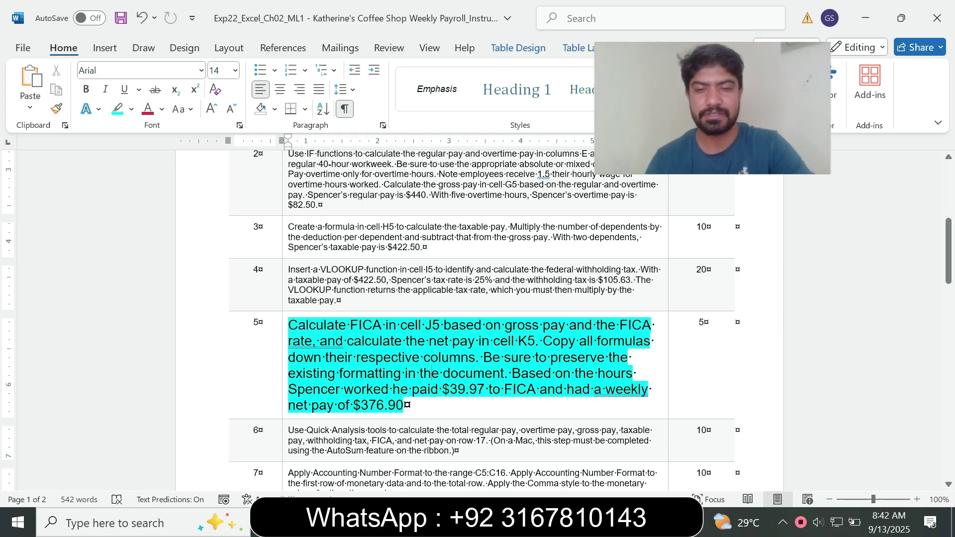
pyautogui.hotkey('alt', 'Tab')
pyautogui.click(721, 273)
pyautogui.moveTo(759, 279); pyautogui.dragTo(760, 439)
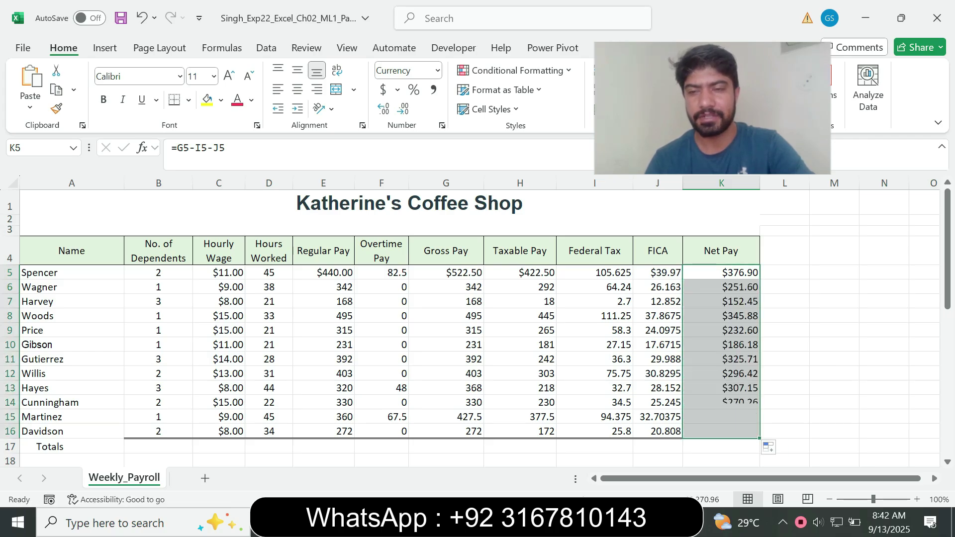
pyautogui.click(769, 447)
pyautogui.click(816, 412)
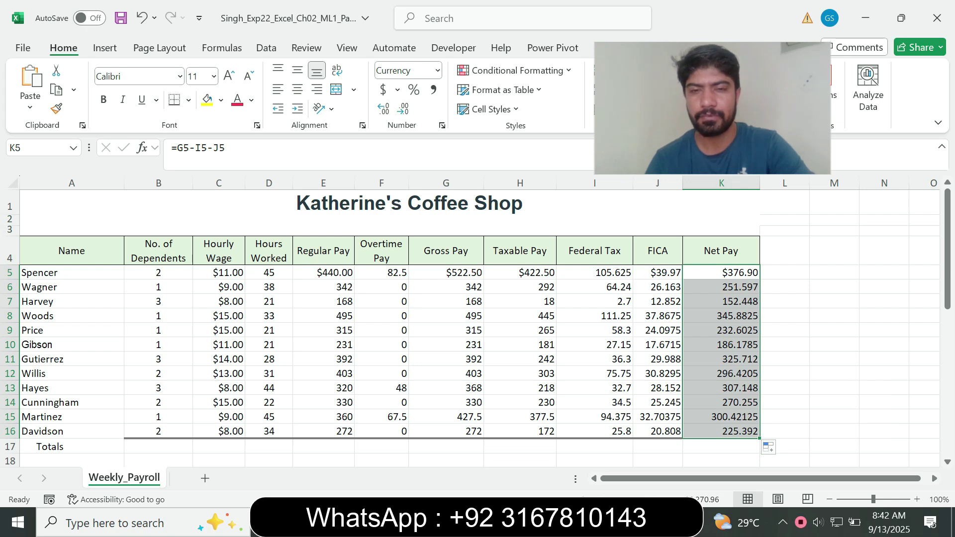
# Step: Switch to the Word instructions, set the step 5 text to 9 pt and remove its highlighting
pyautogui.hotkey('alt', 'Tab')
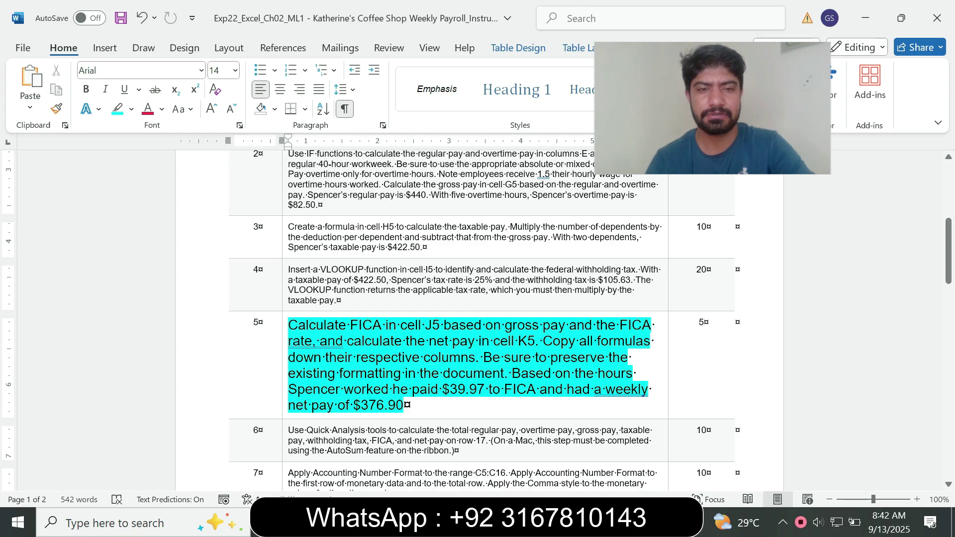
pyautogui.tripleClick(431, 373)
pyautogui.click(373, 362)
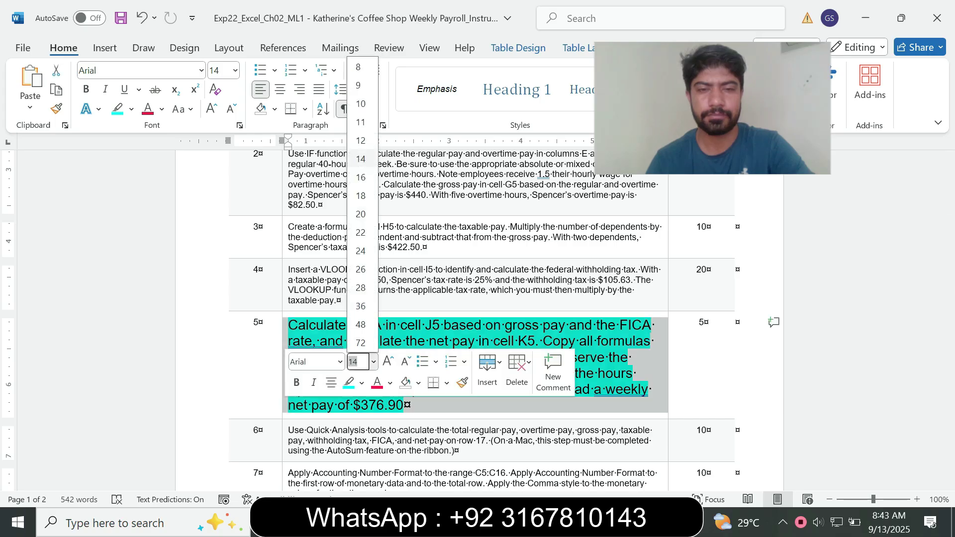
pyautogui.click(359, 85)
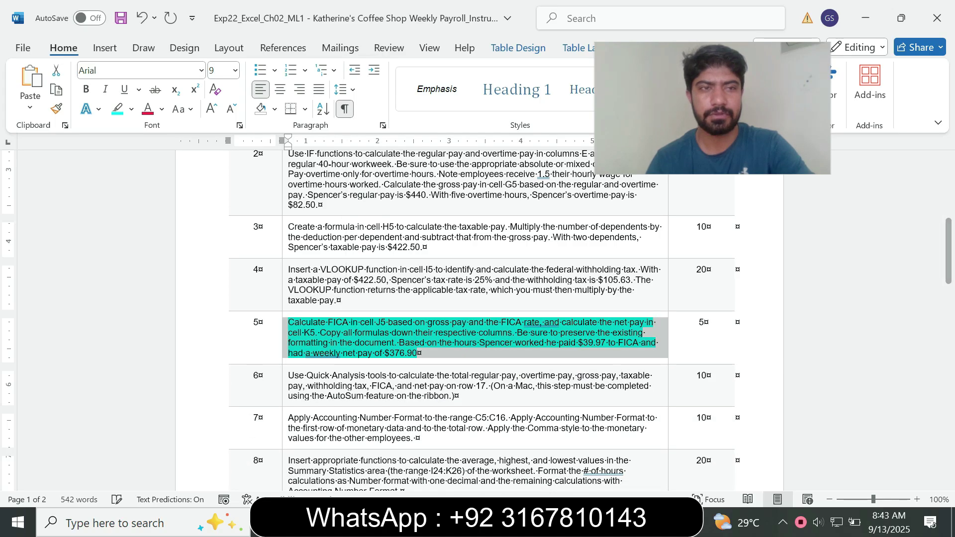
pyautogui.click(132, 109)
pyautogui.click(150, 226)
pyautogui.click(418, 353)
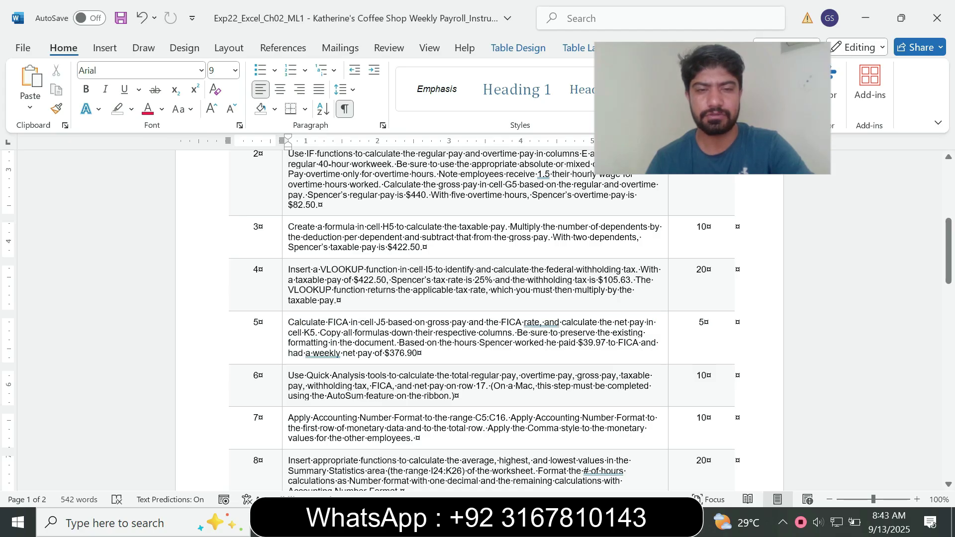
# Step: Highlight instruction steps 6 through 10 in turquoise and make the step 6 table row taller
pyautogui.moveTo(289, 375); pyautogui.dragTo(433, 389)
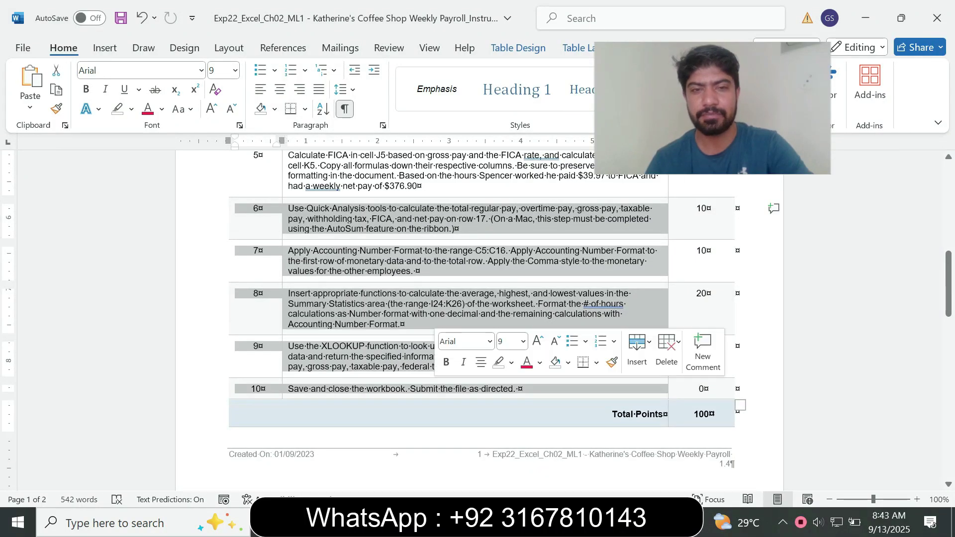
pyautogui.click(511, 362)
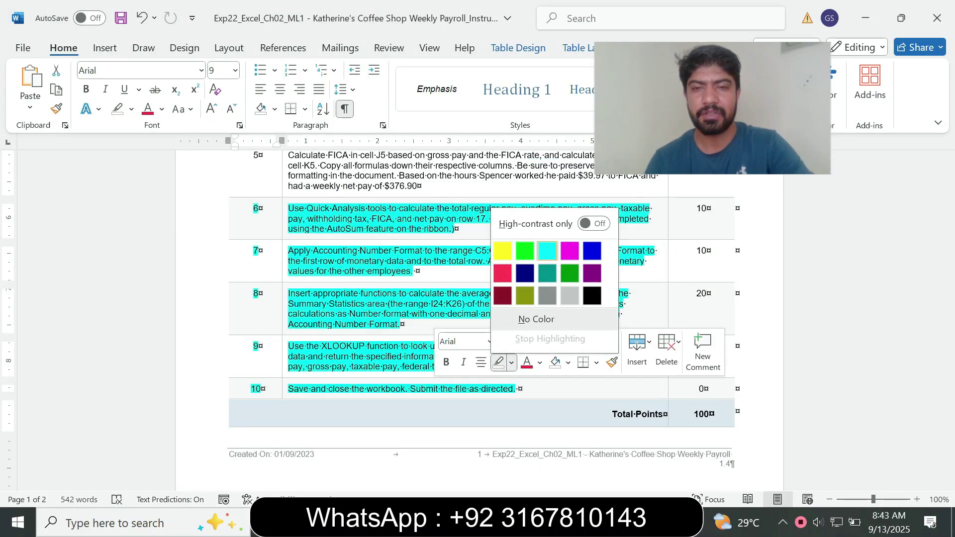
pyautogui.click(546, 249)
pyautogui.moveTo(948, 282)
pyautogui.mouseDown()
pyautogui.moveTo(948, 321)
pyautogui.moveTo(948, 193)
pyautogui.moveTo(948, 290)
pyautogui.moveTo(948, 235)
pyautogui.moveTo(948, 277)
pyautogui.mouseUp()
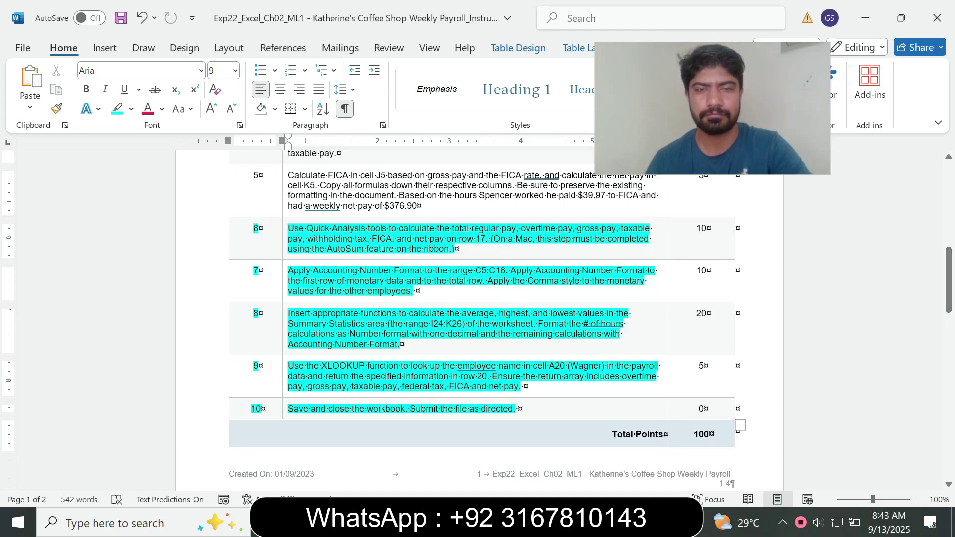
pyautogui.moveTo(442, 259); pyautogui.dragTo(442, 277)
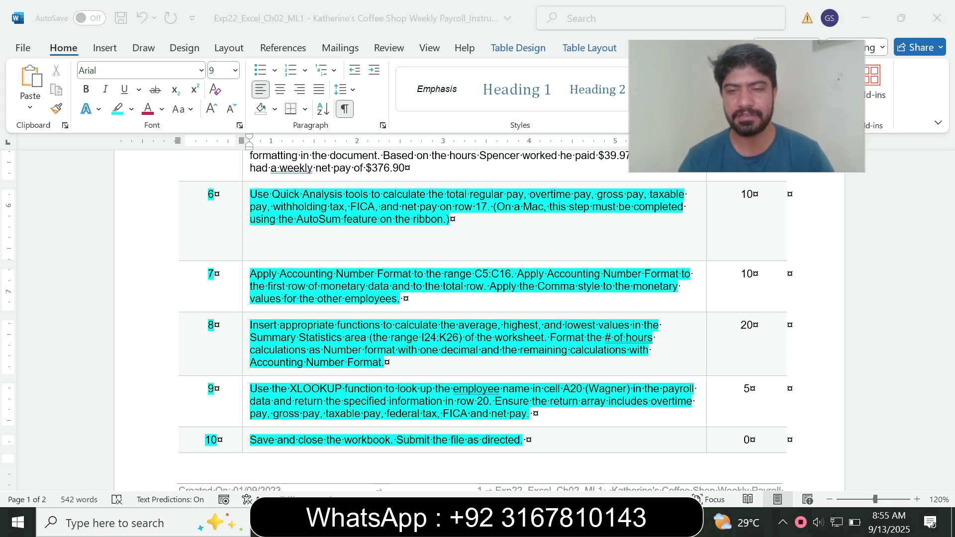
# Step: Return to Excel and save the payroll workbook as an Excel Workbook in the student's folder on the Desktop, keeping its file name
pyautogui.hotkey('alt', 'Tab')
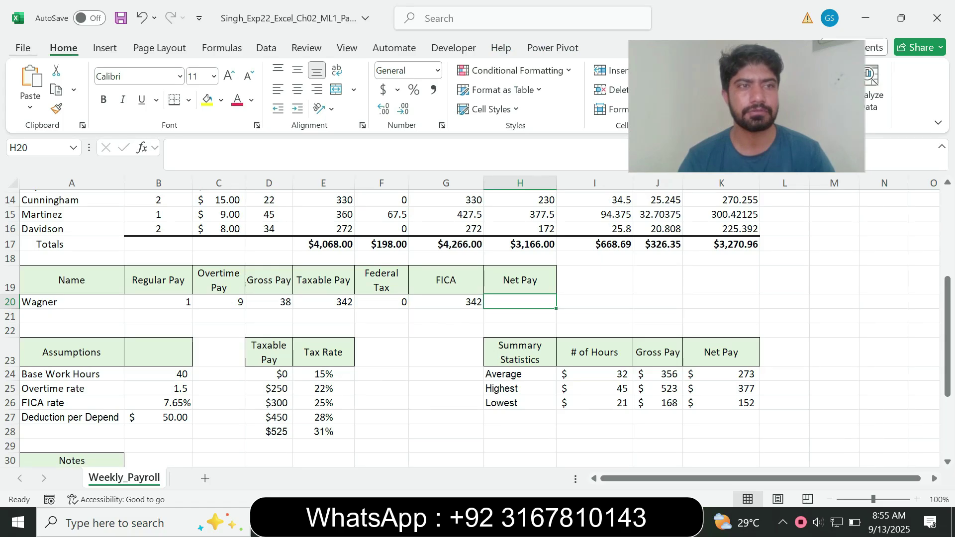
pyautogui.click(22, 48)
pyautogui.click(47, 279)
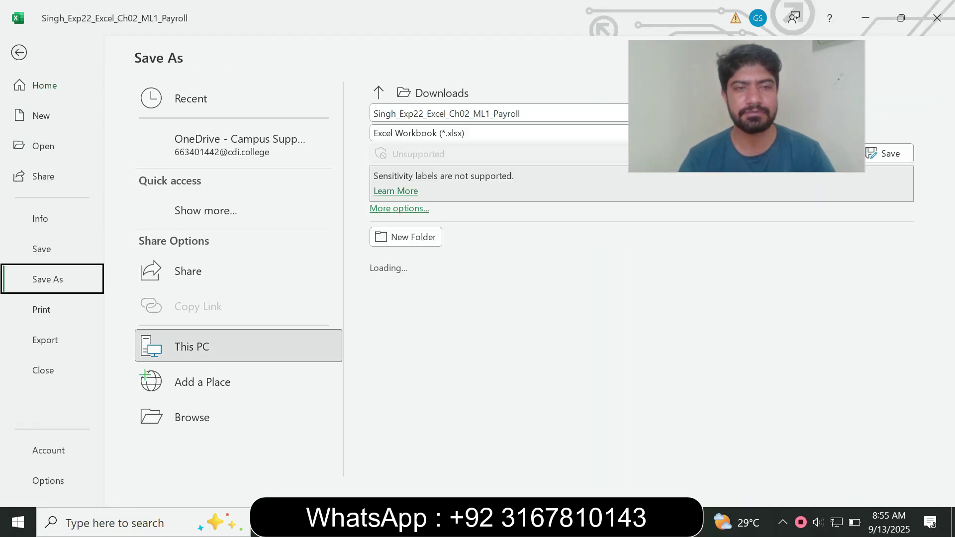
pyautogui.click(191, 417)
pyautogui.press('Return')
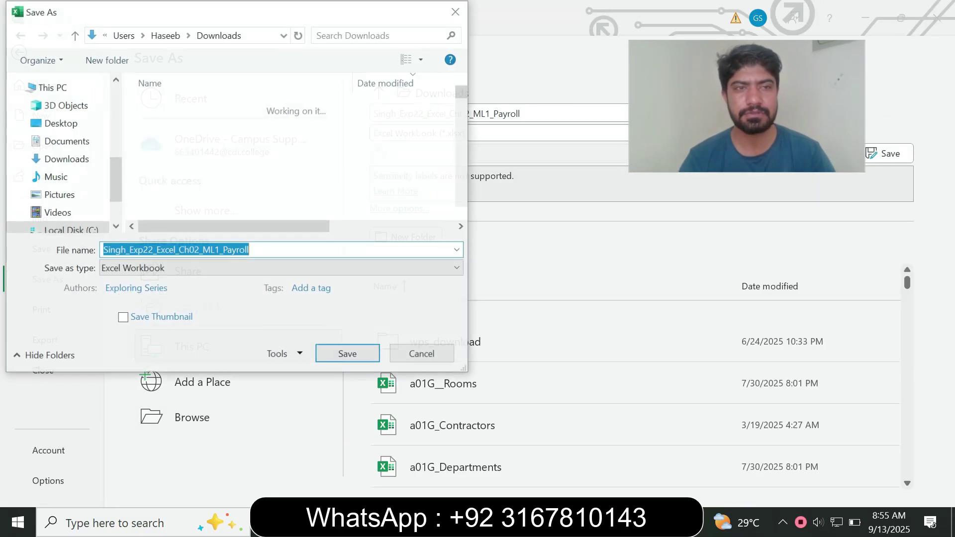
pyautogui.click(60, 122)
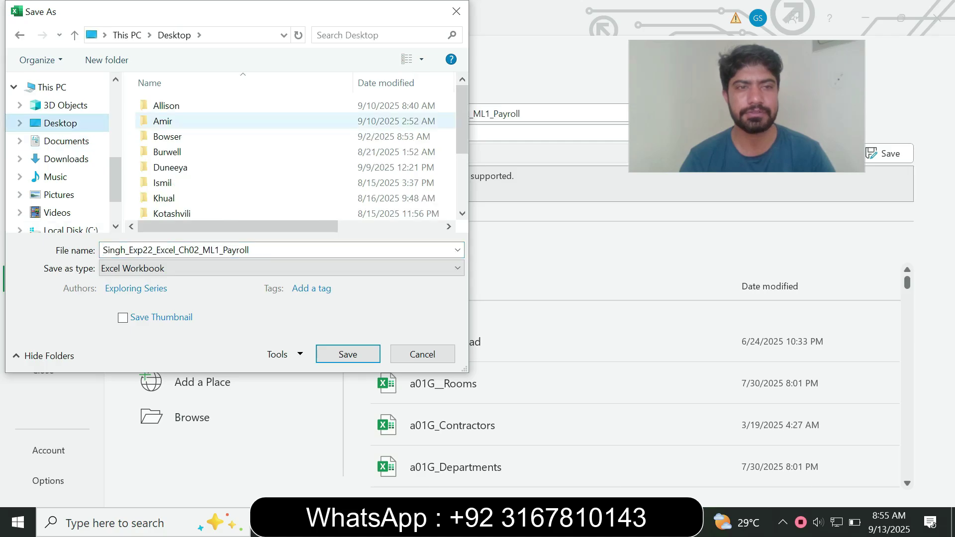
pyautogui.doubleClick(228, 122)
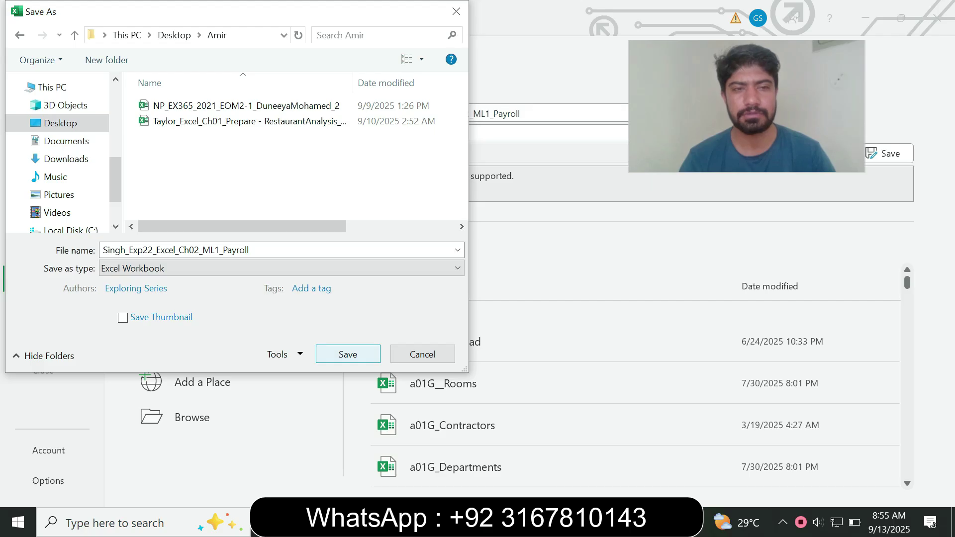
pyautogui.click(347, 354)
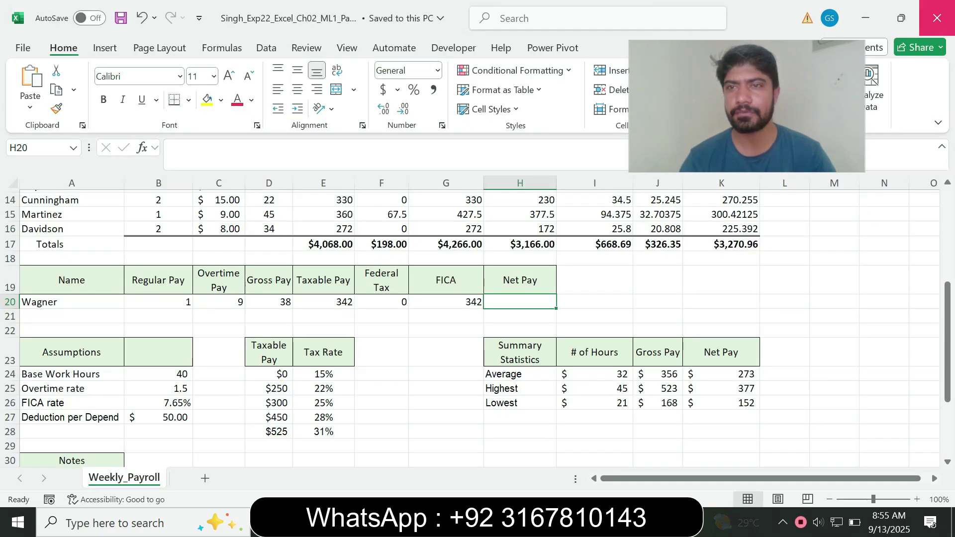
# Step: Close the payroll workbook and switch to the MyLab IT Assignments page in the browser
pyautogui.click(937, 18)
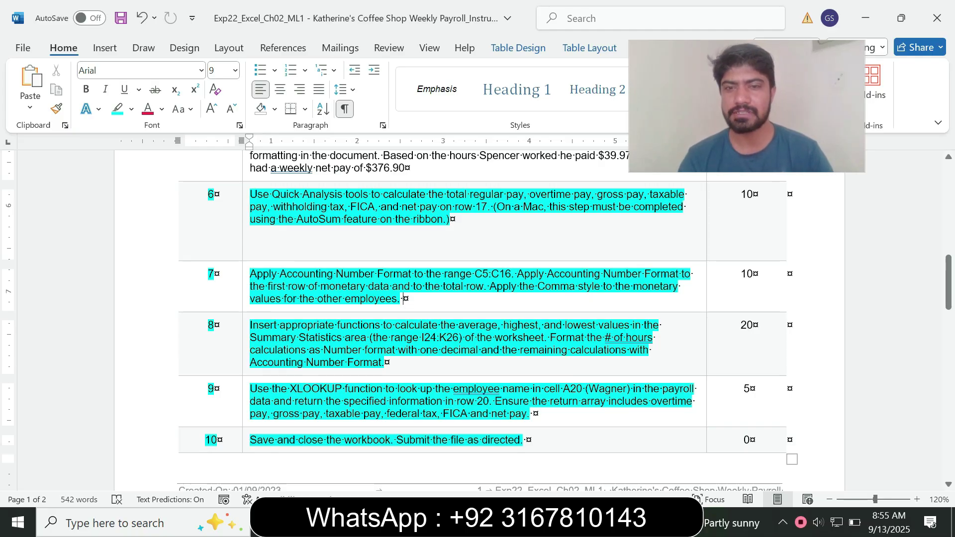
pyautogui.hotkey('alt', 'Tab')
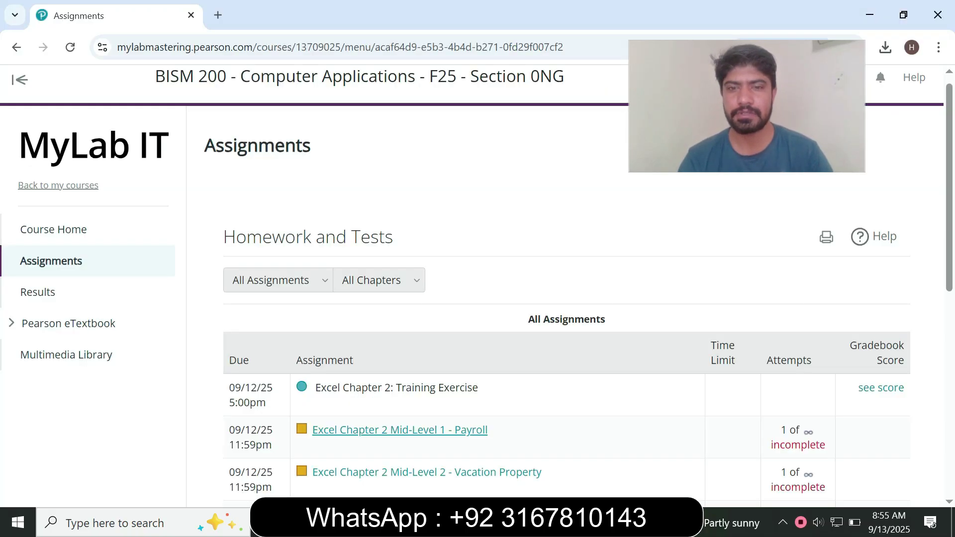